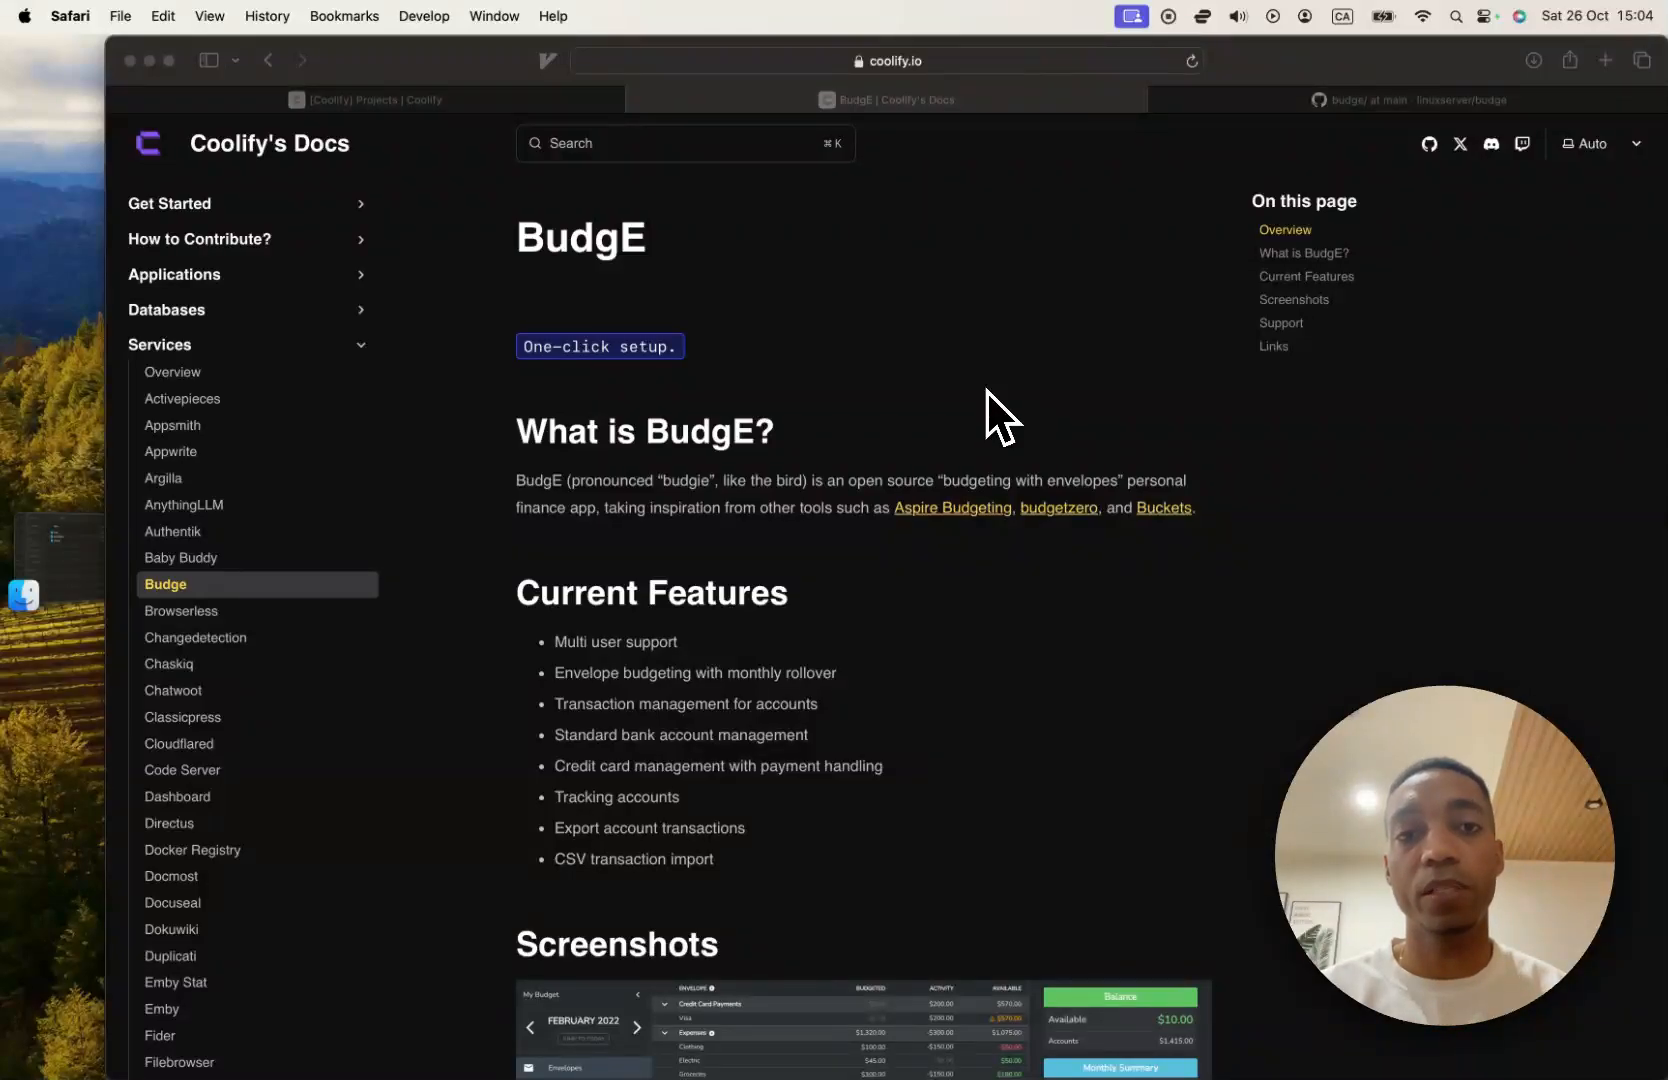
Create a new project named BudgE in Coolify.
scroll(781, 489, down, 4)
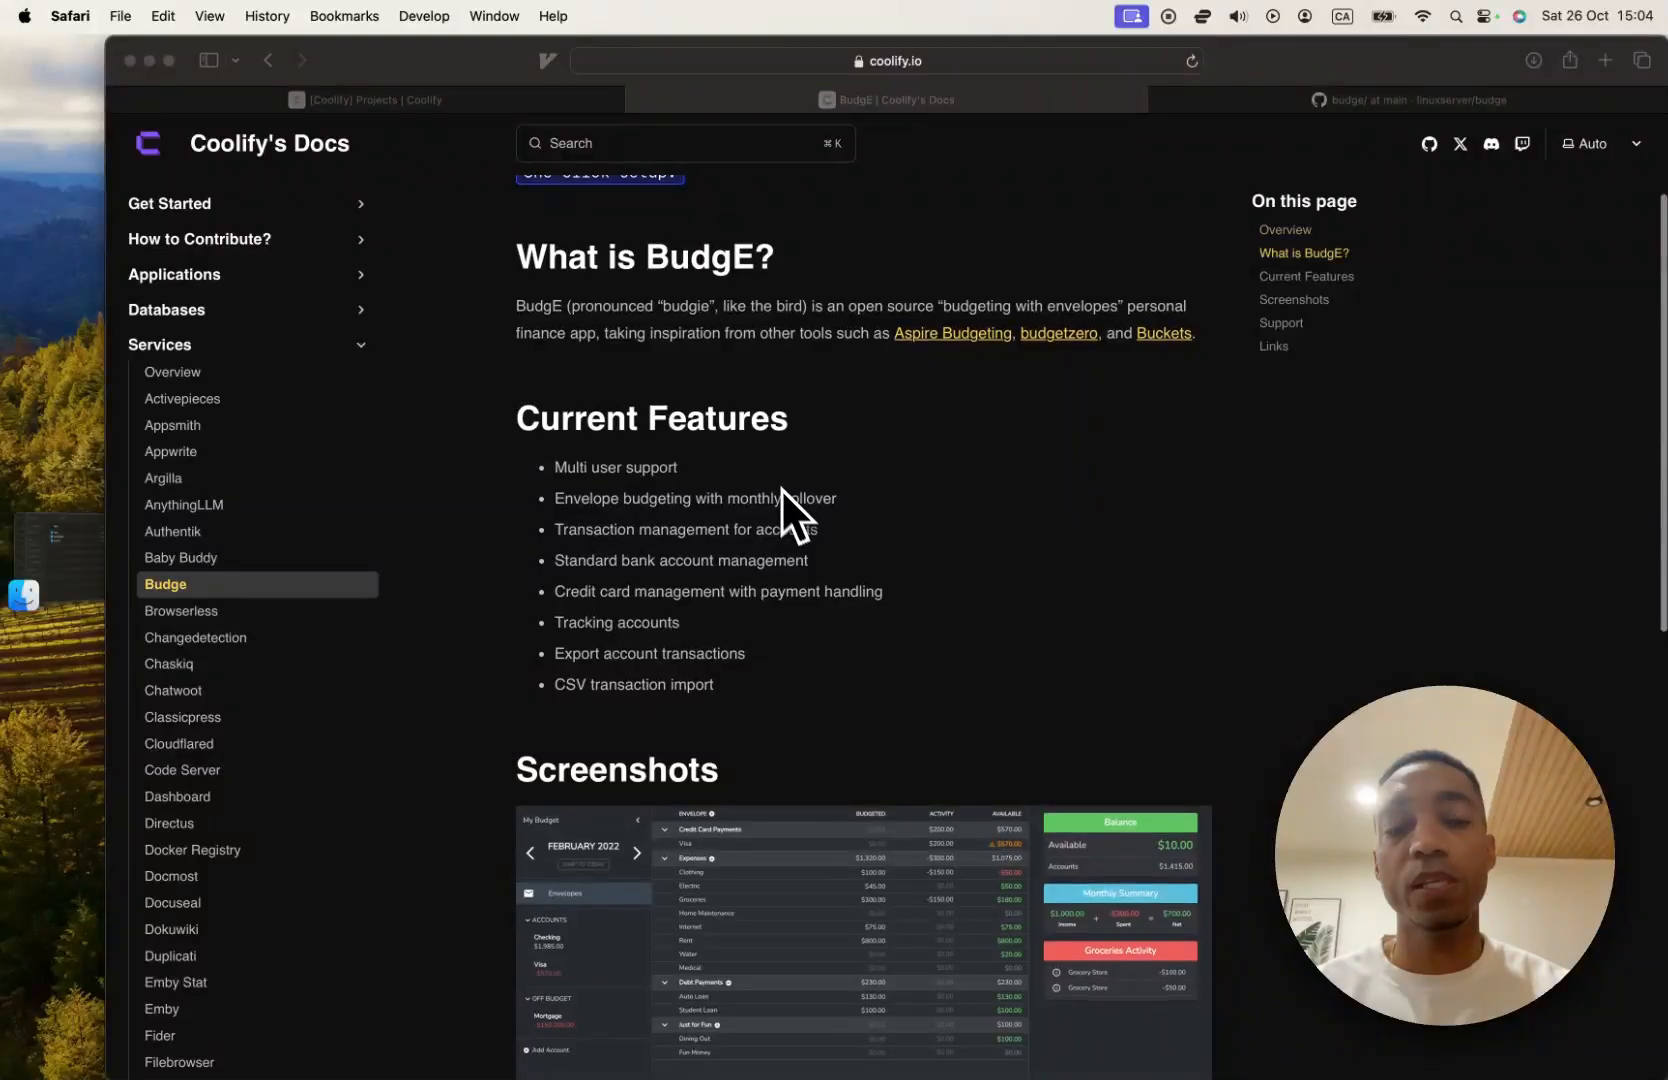
click(516, 100)
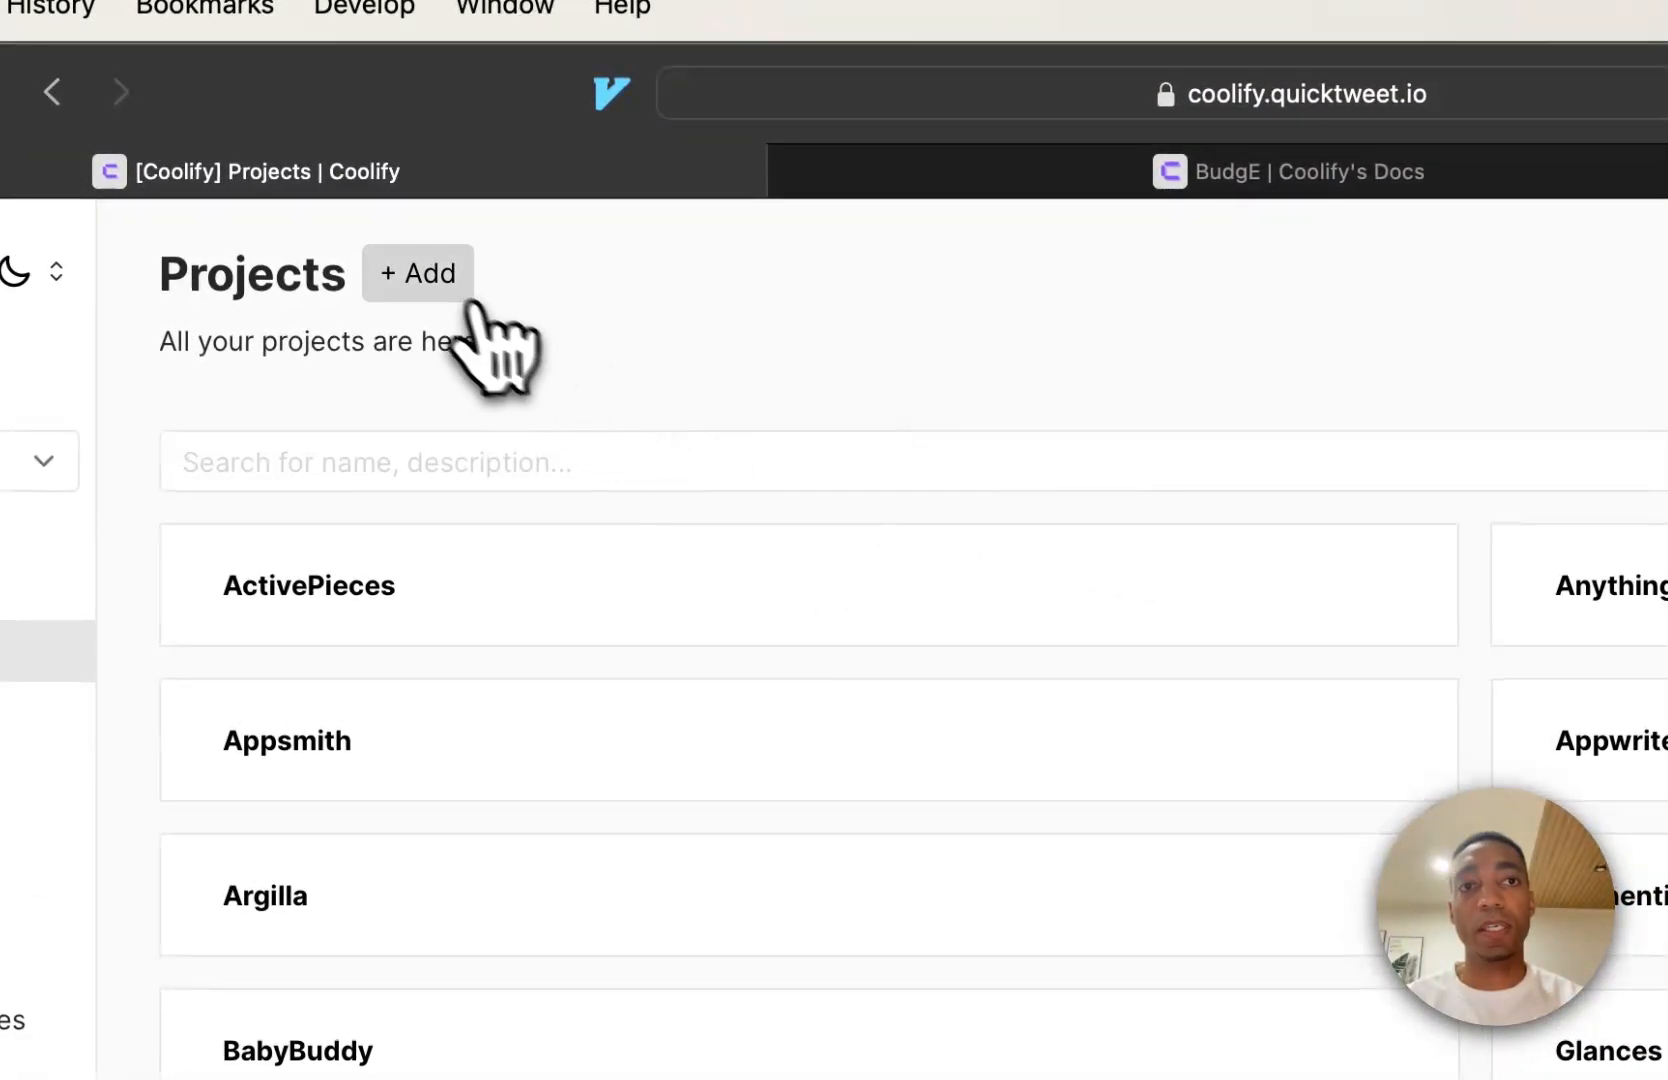
click(472, 305)
text(BudgE)
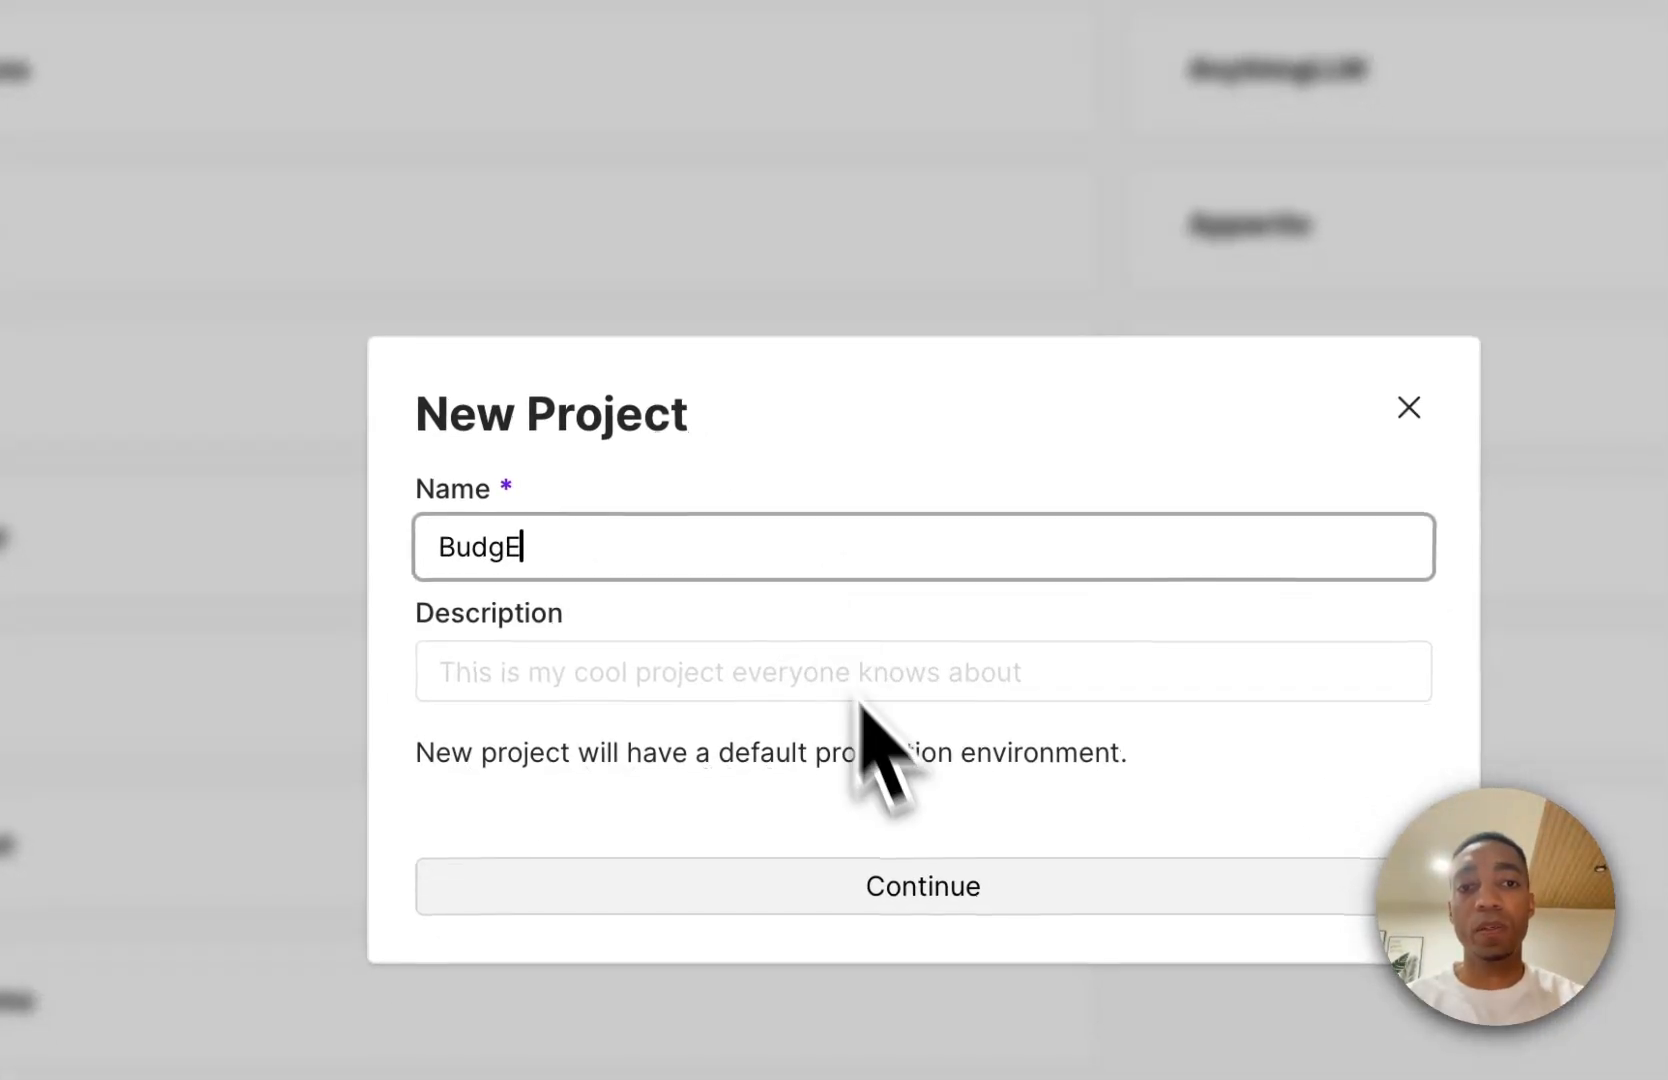
click(905, 905)
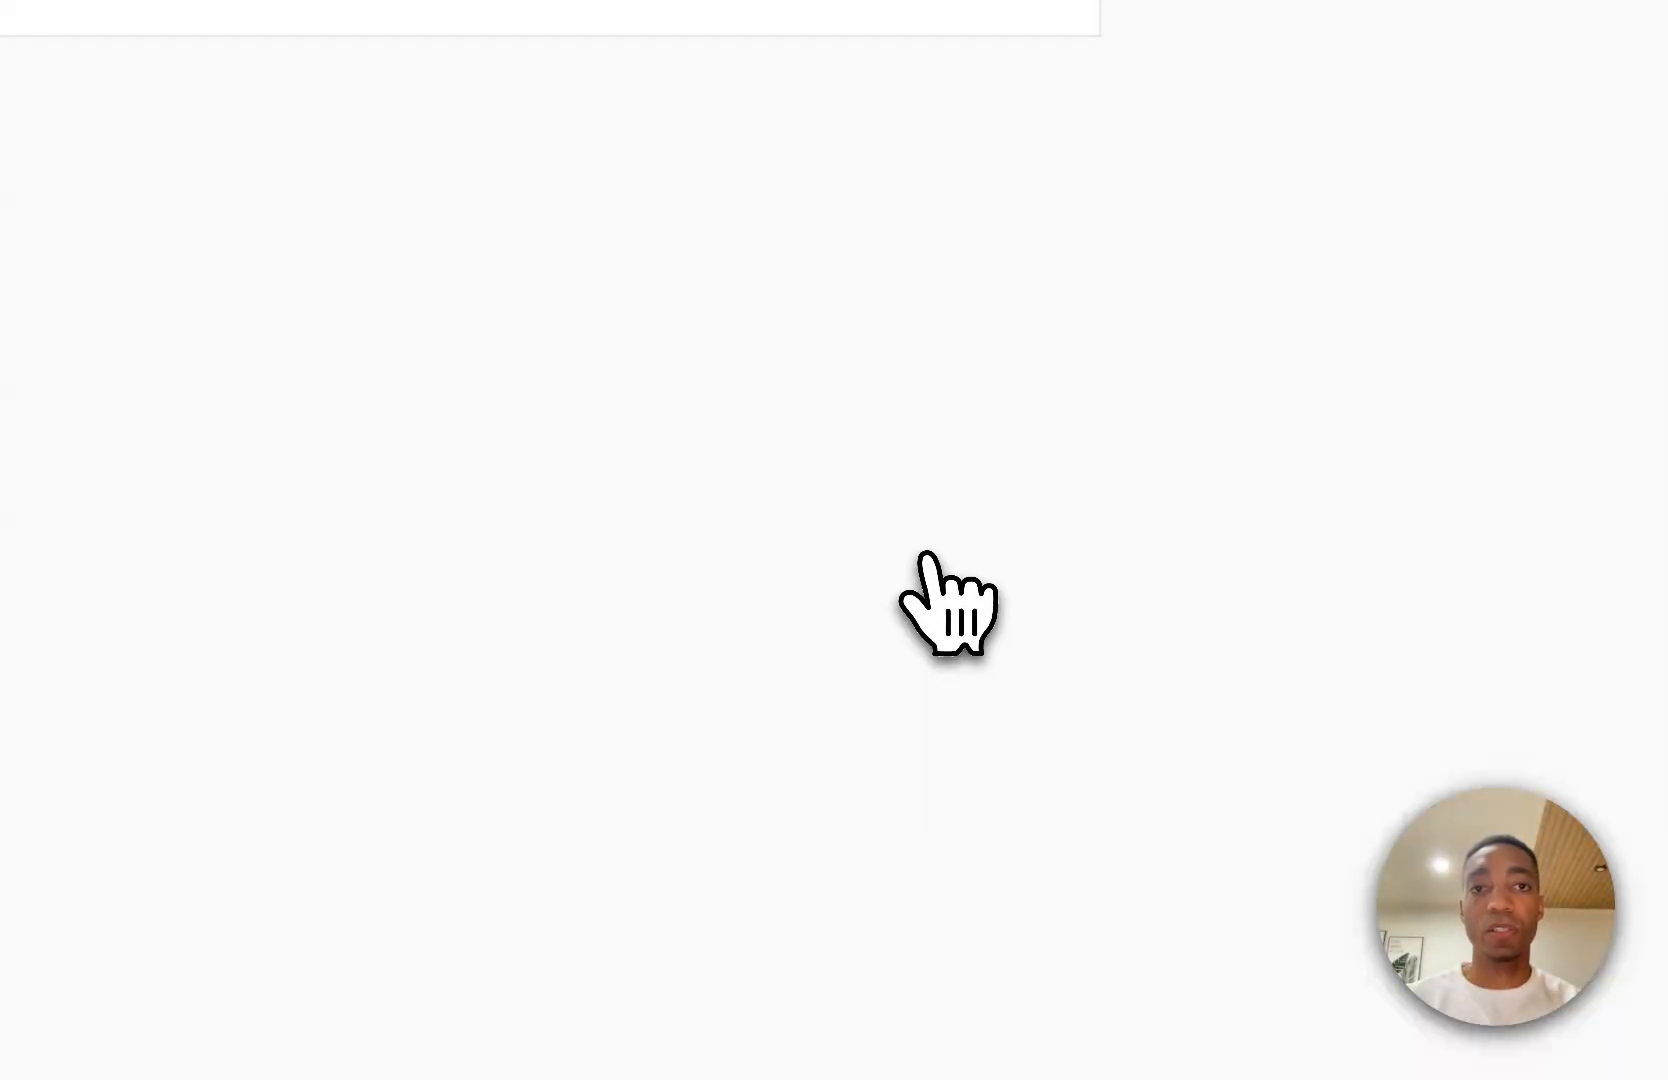
Add the Budge service as a new resource in the BudgE project's production environment.
click(818, 358)
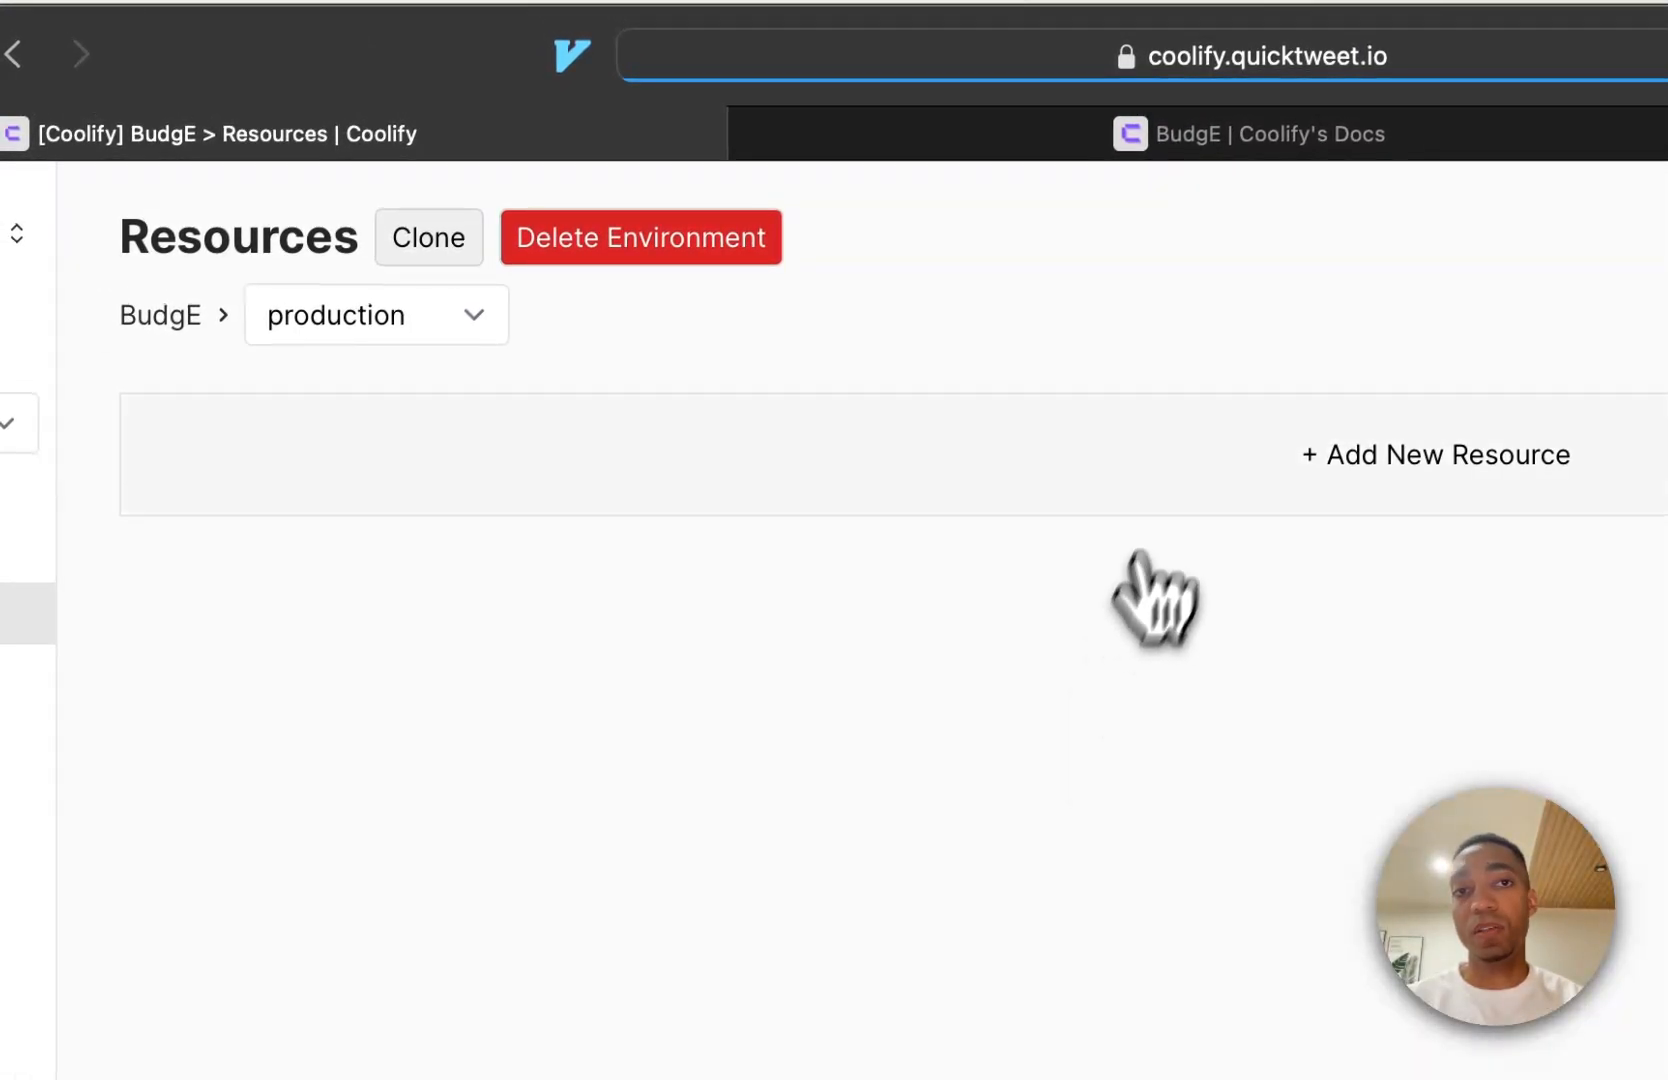
click(1172, 480)
click(515, 393)
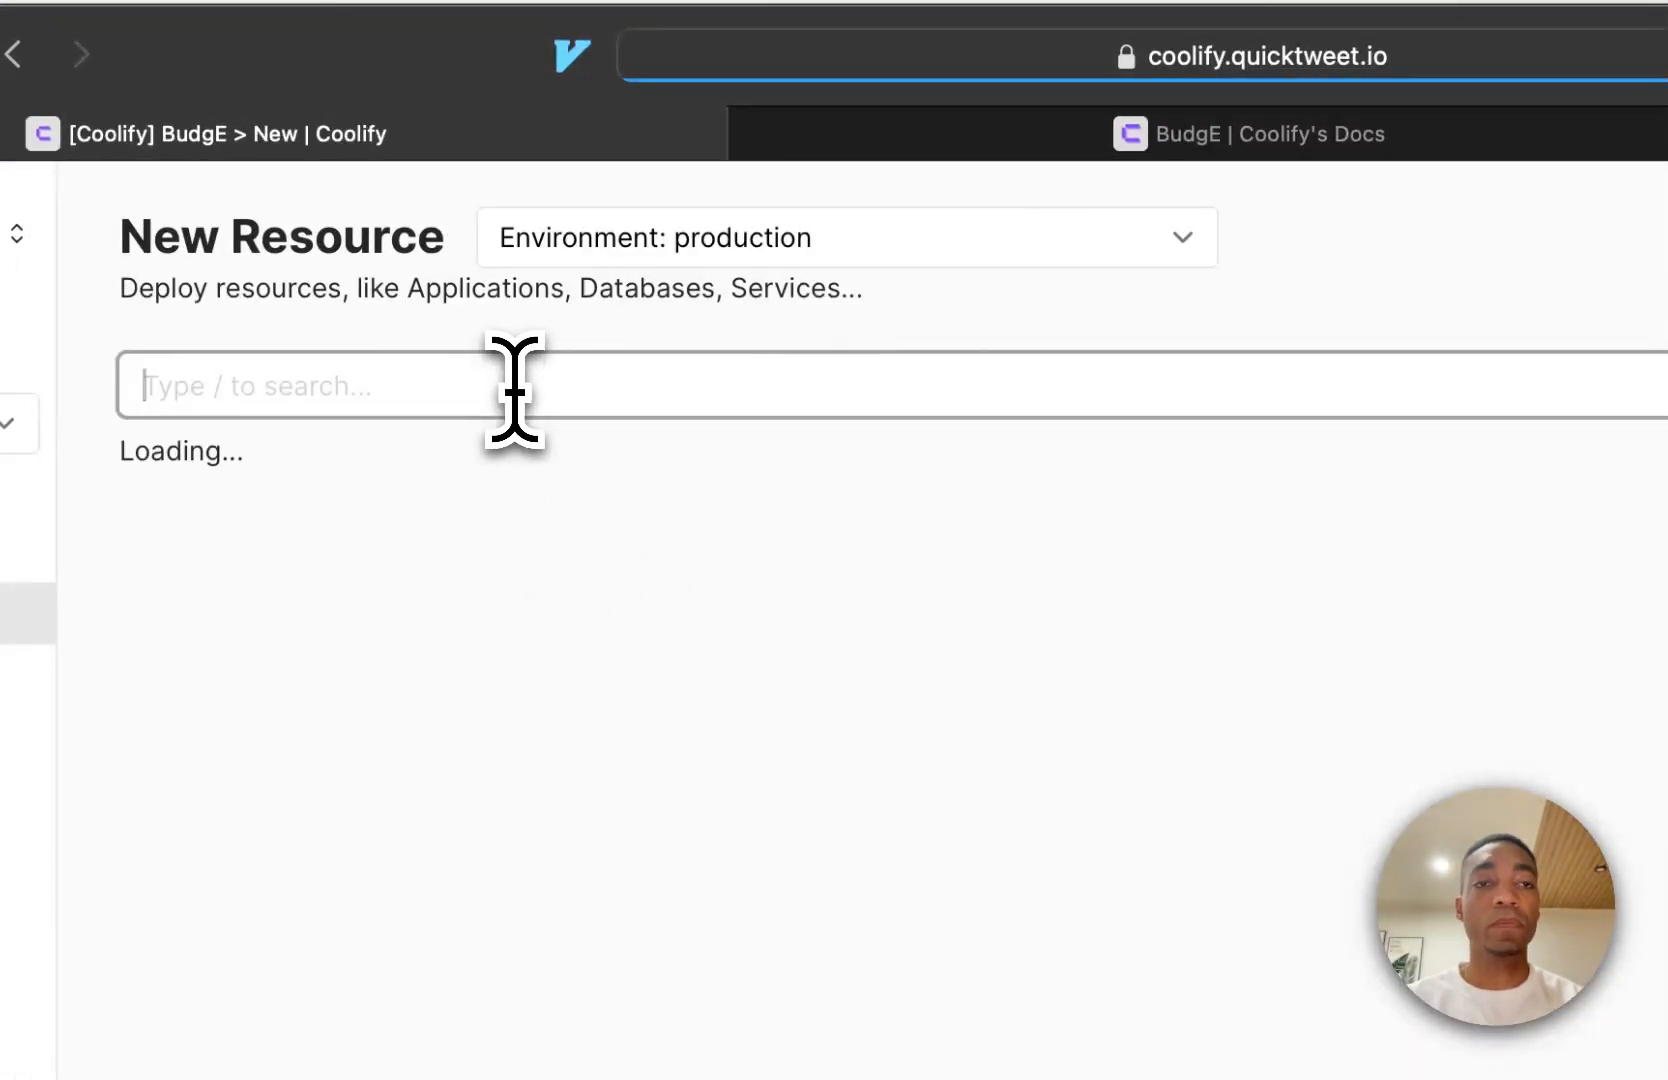
text(BudgE)
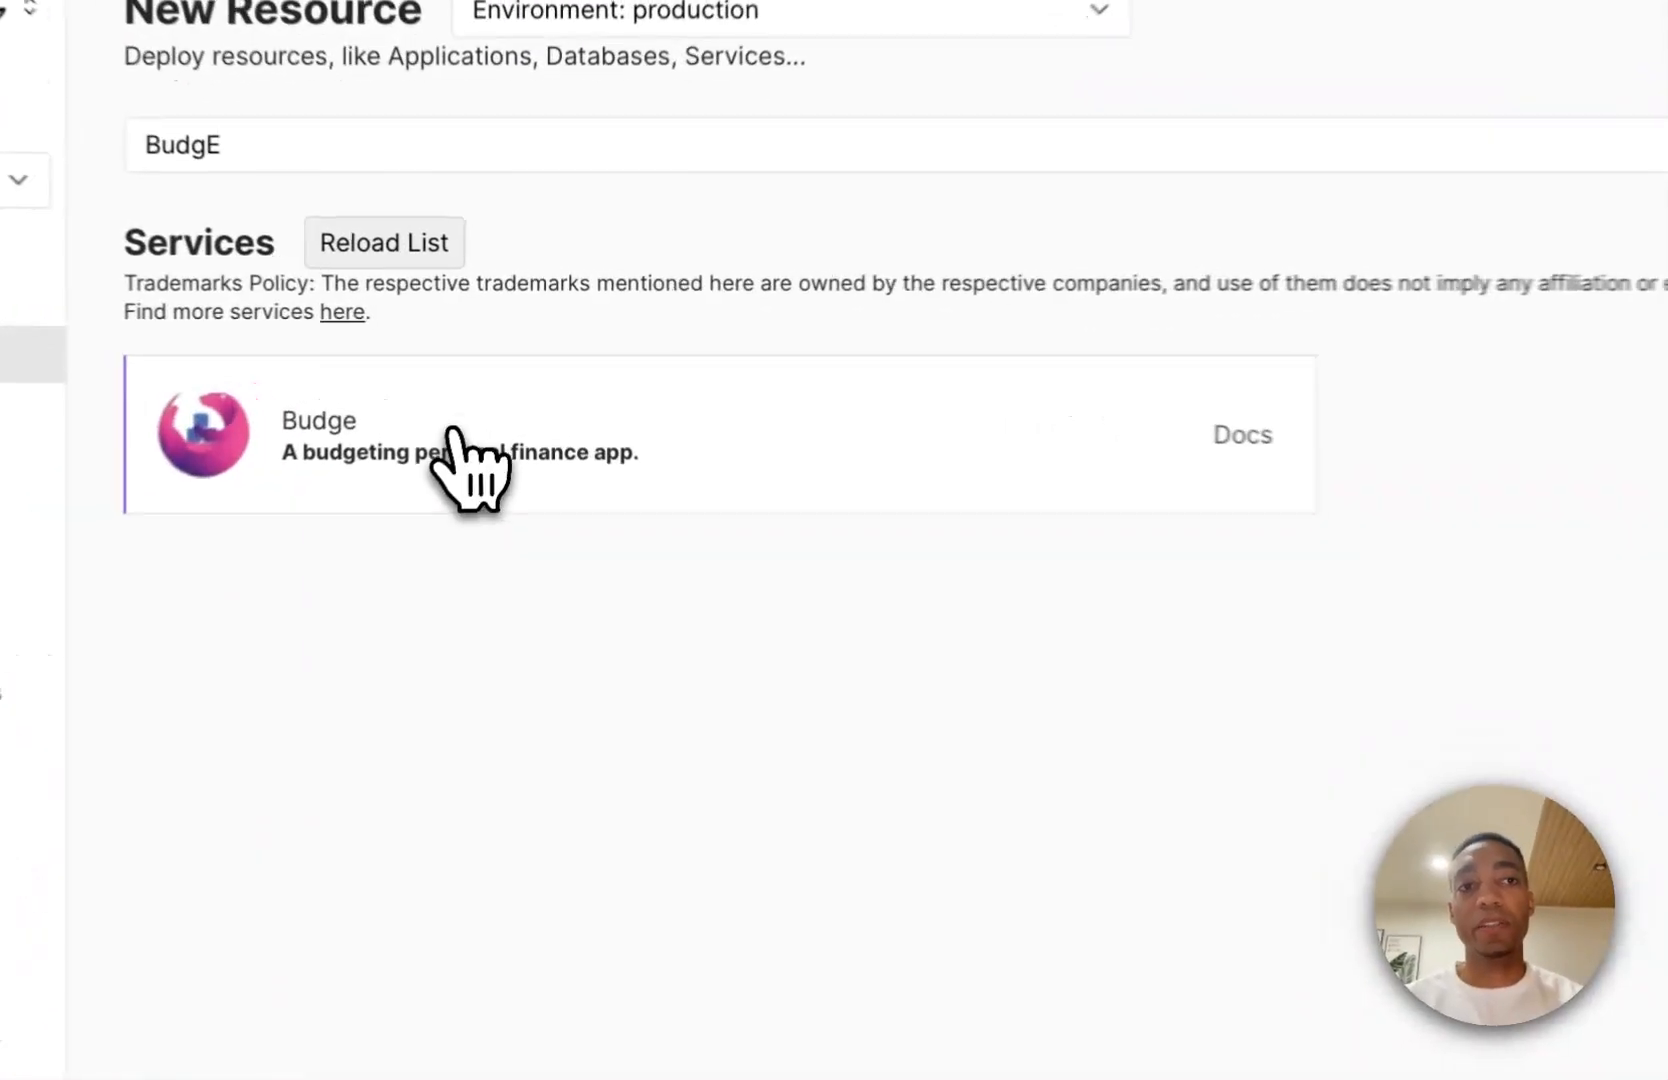
click(455, 432)
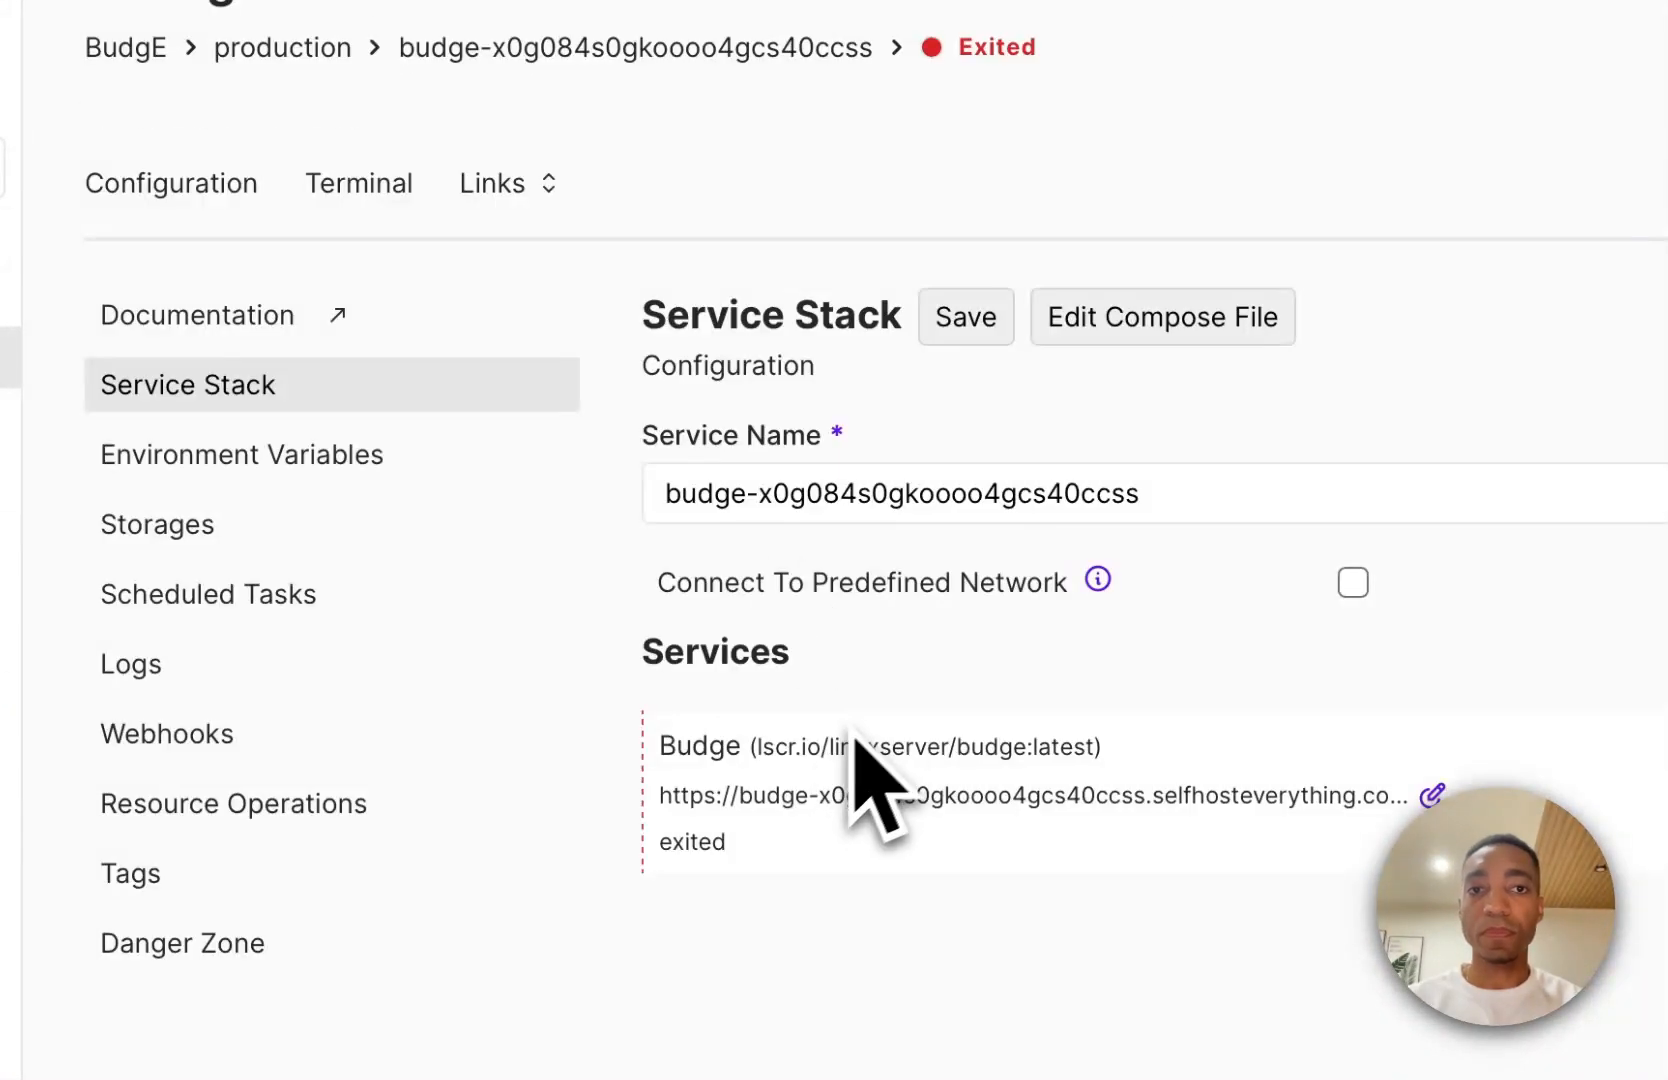
Rename the service to budge and save the service stack configuration.
double_click(998, 497)
key(BackSpace)
key(BackSpace)
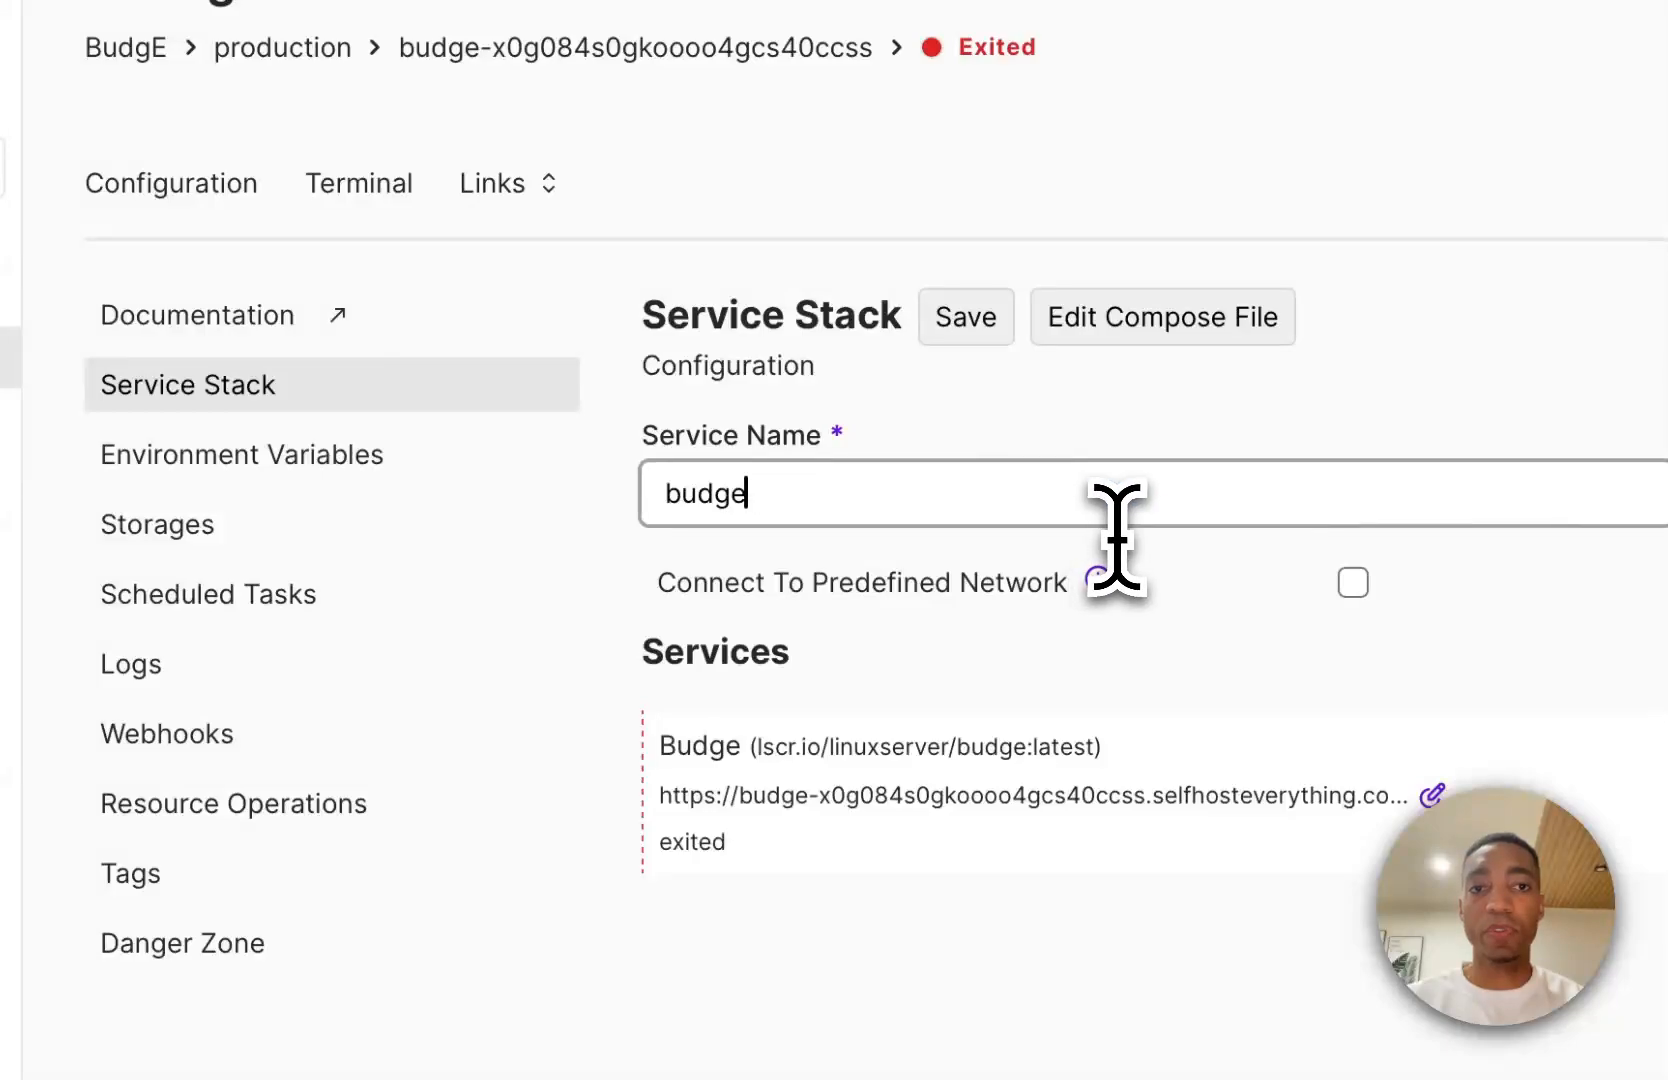
click(964, 350)
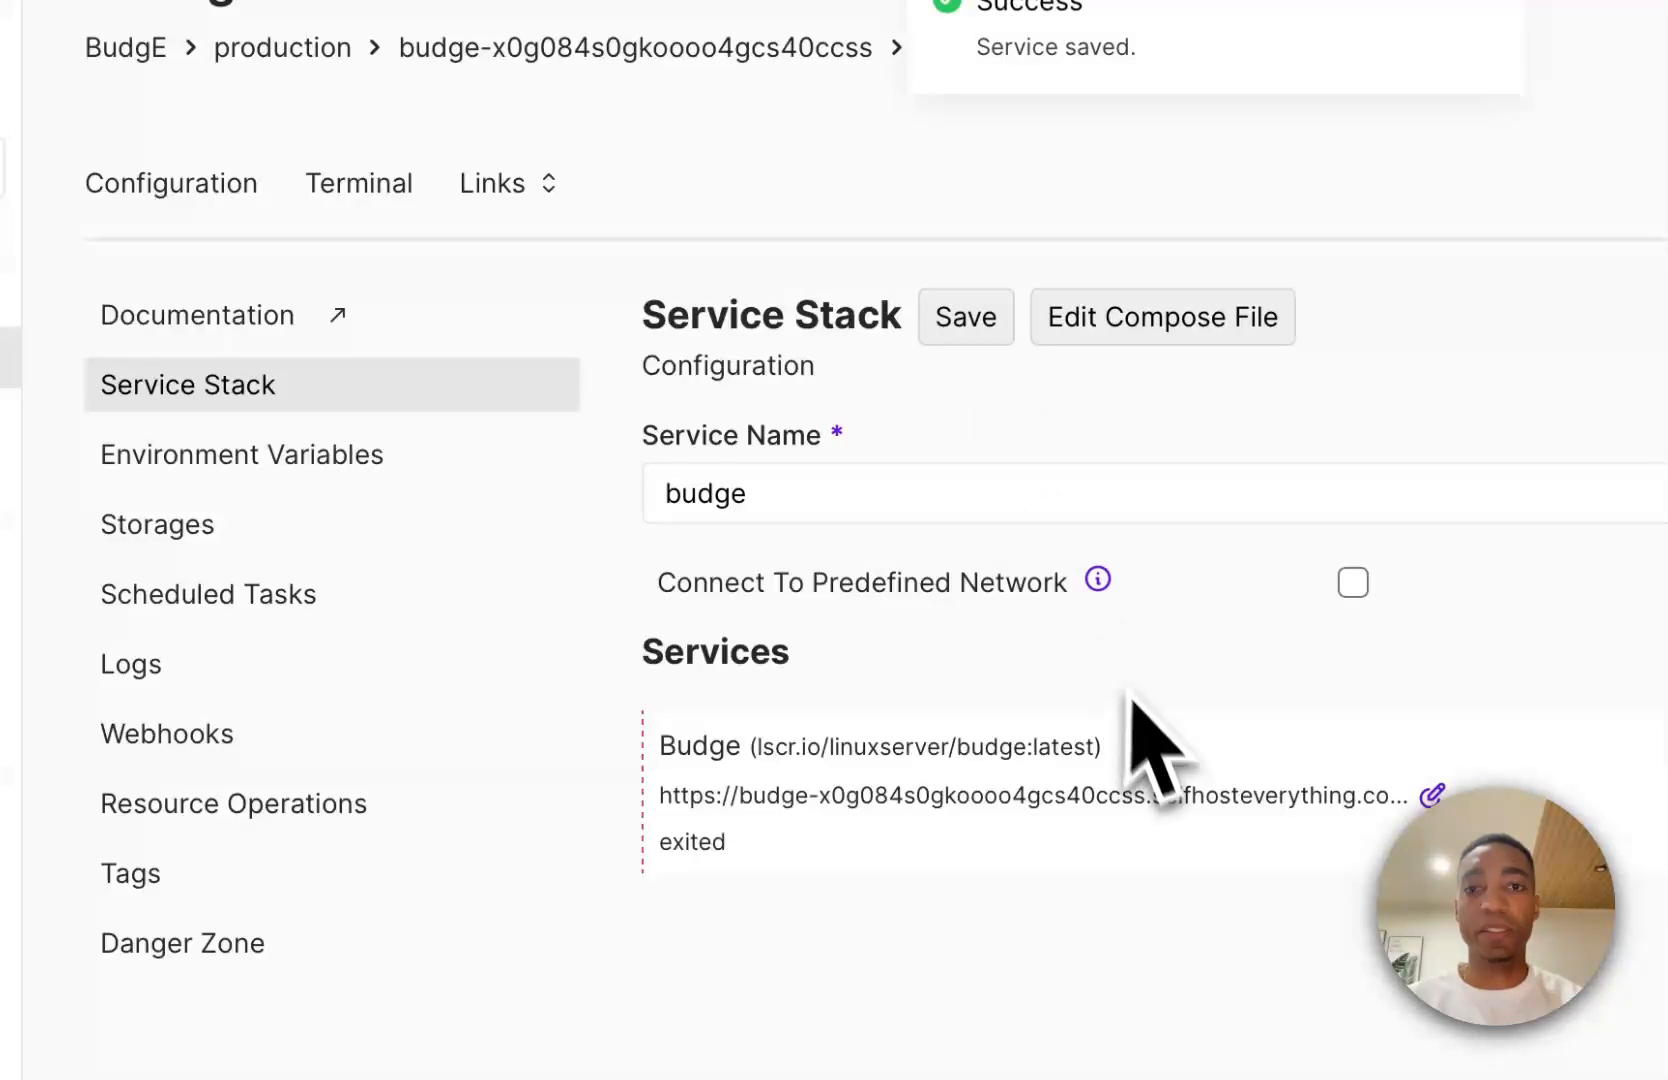
click(1432, 795)
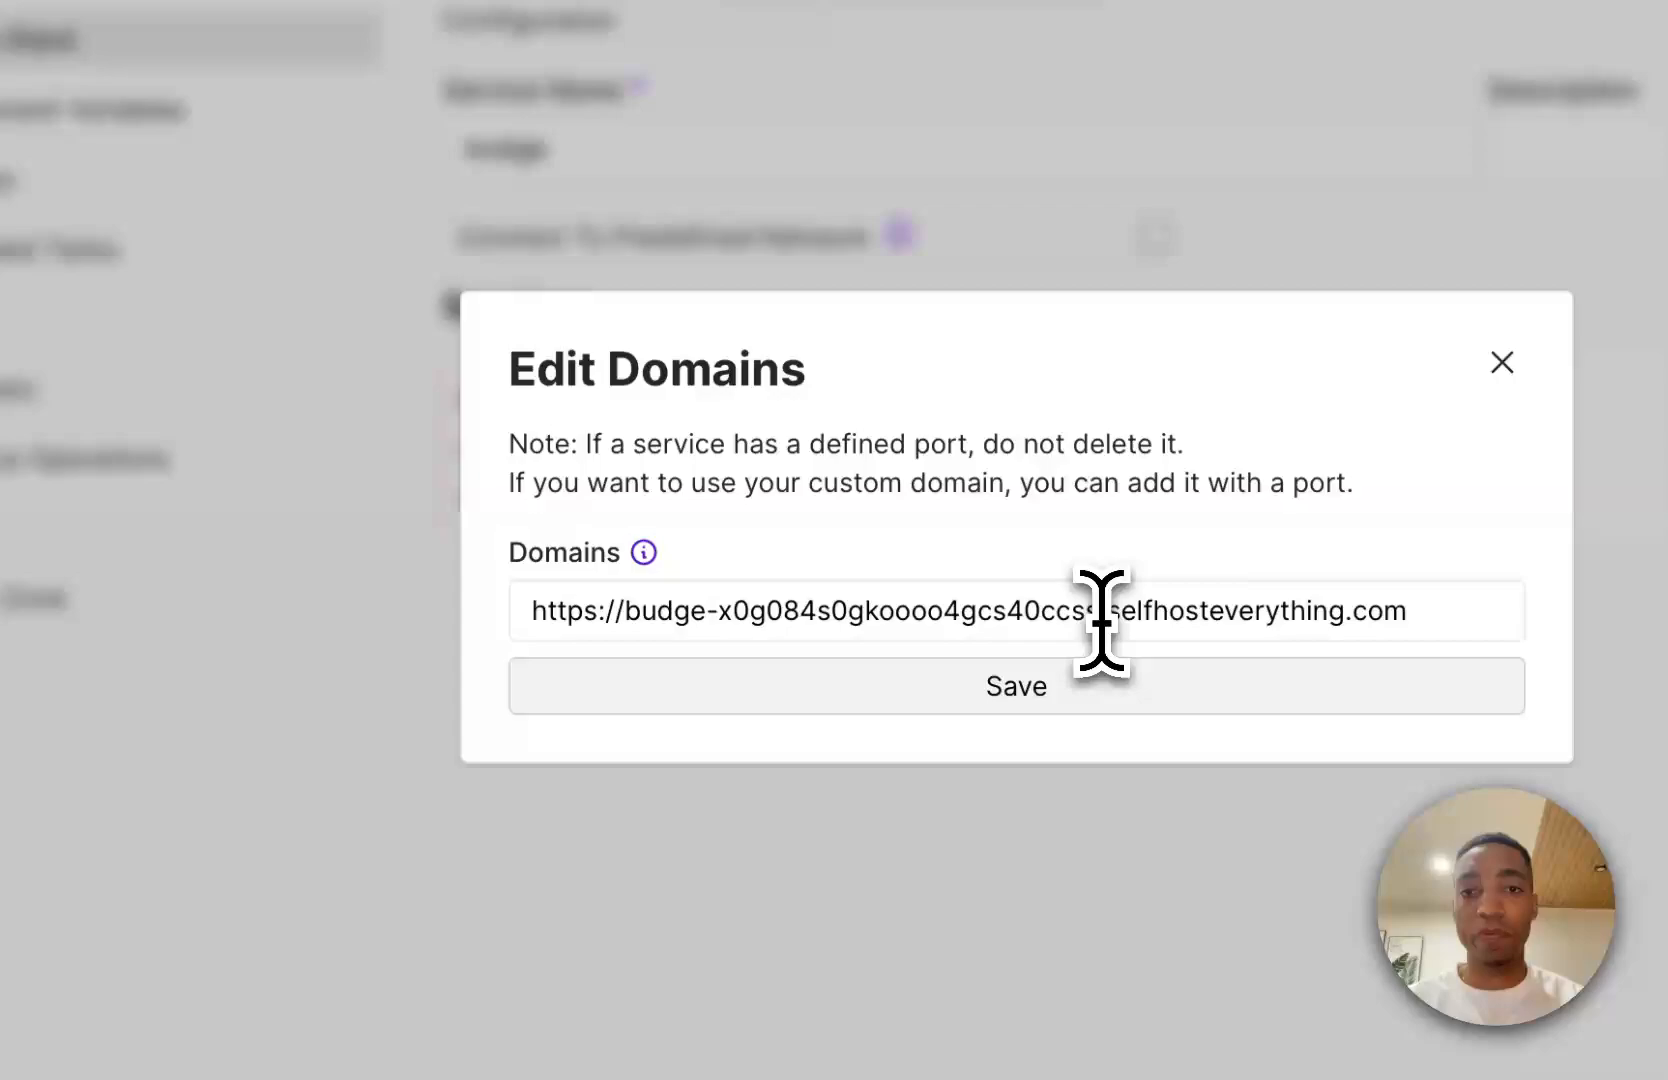
drag(1100, 620, 860, 625)
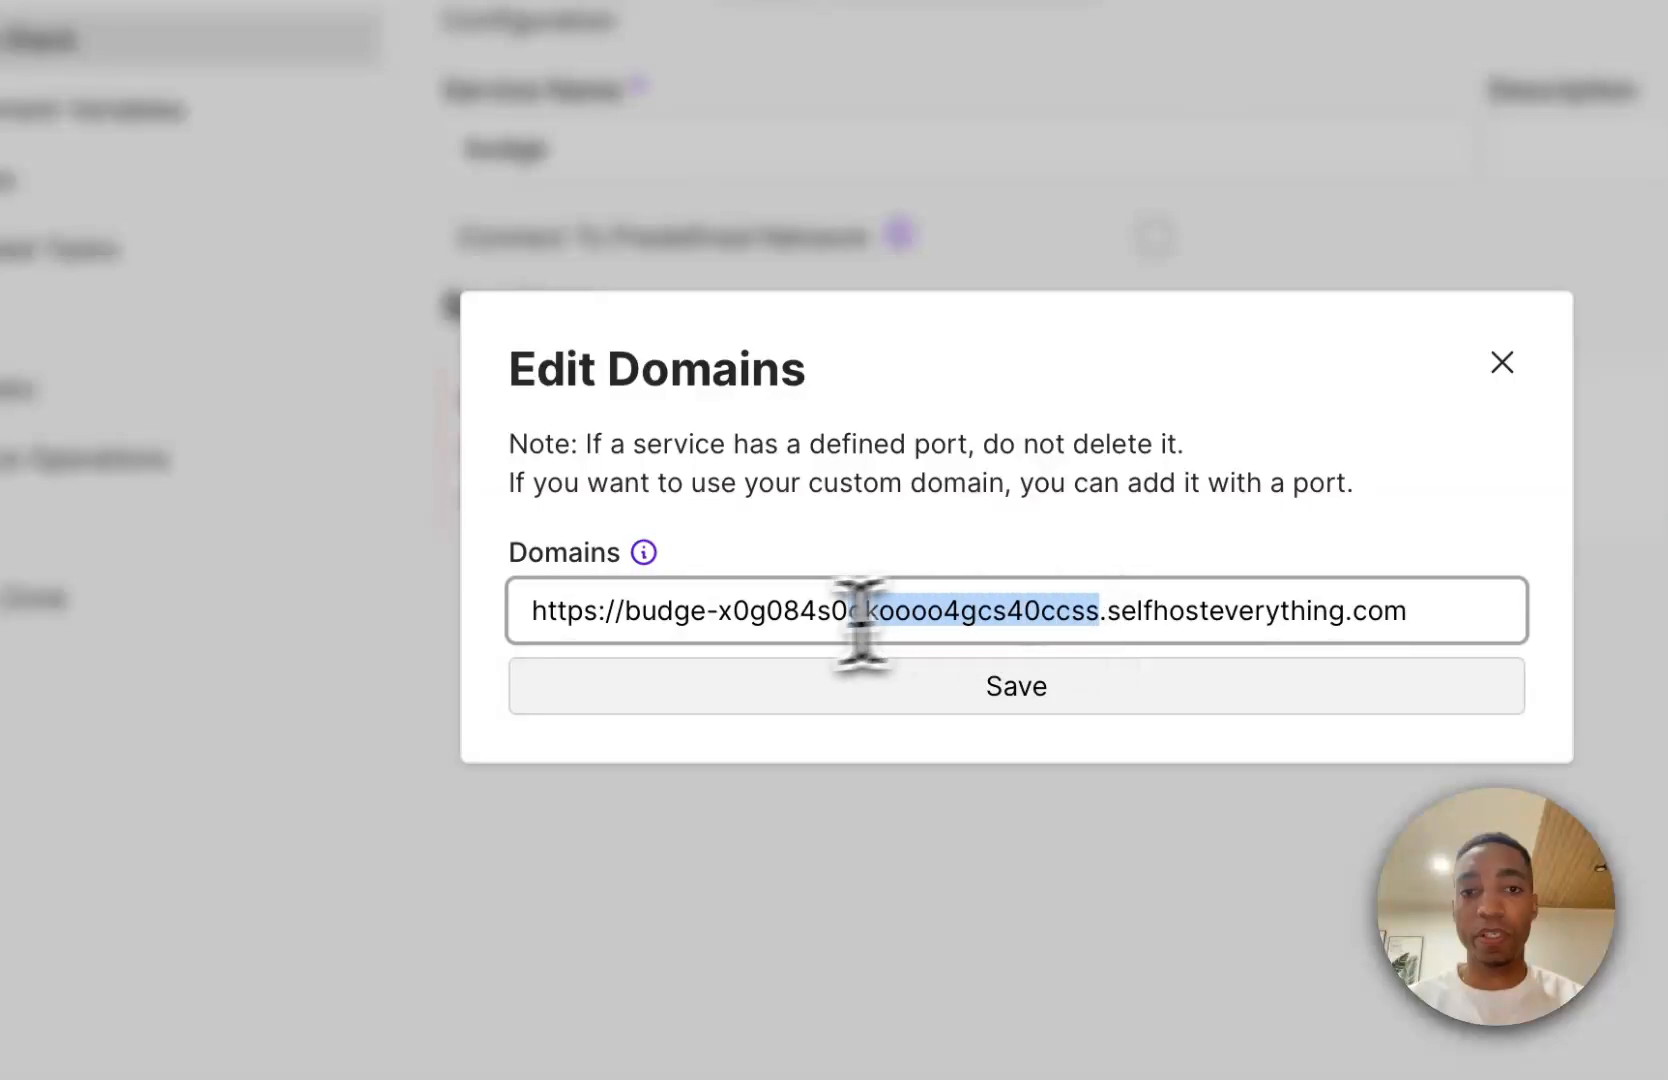
drag(718, 628, 719, 633)
key(BackSpace)
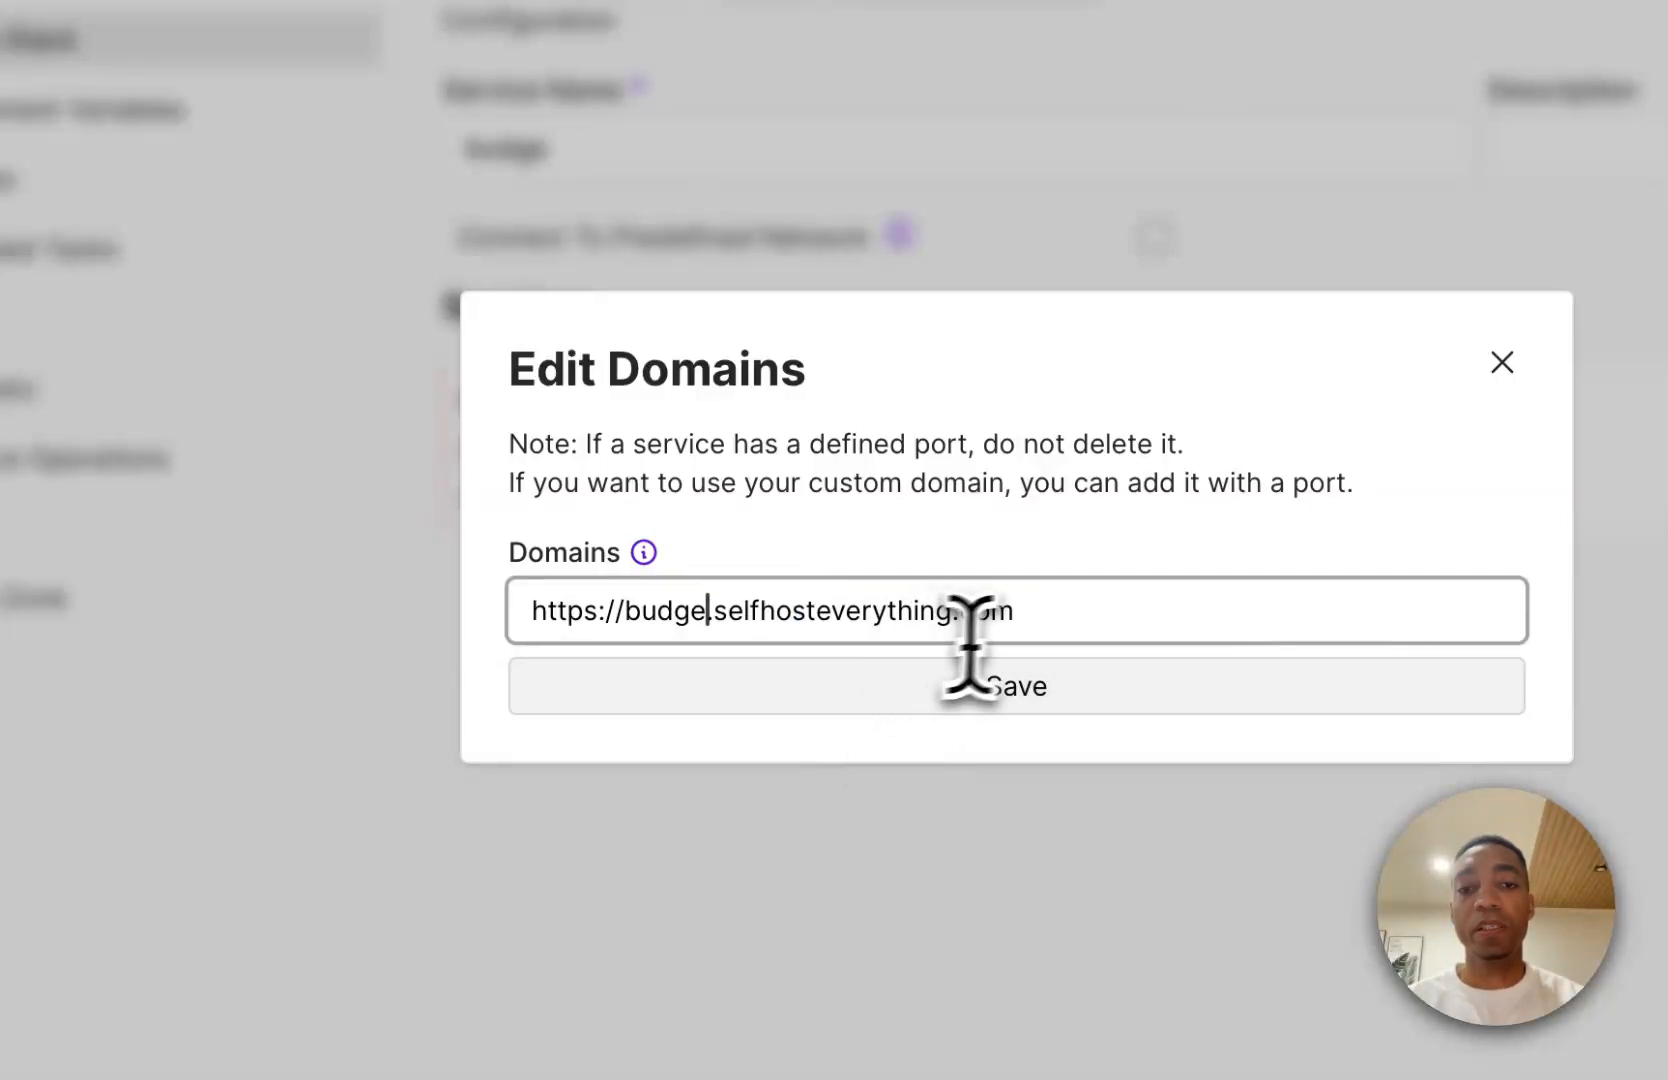
key(ctrl+a)
click(985, 655)
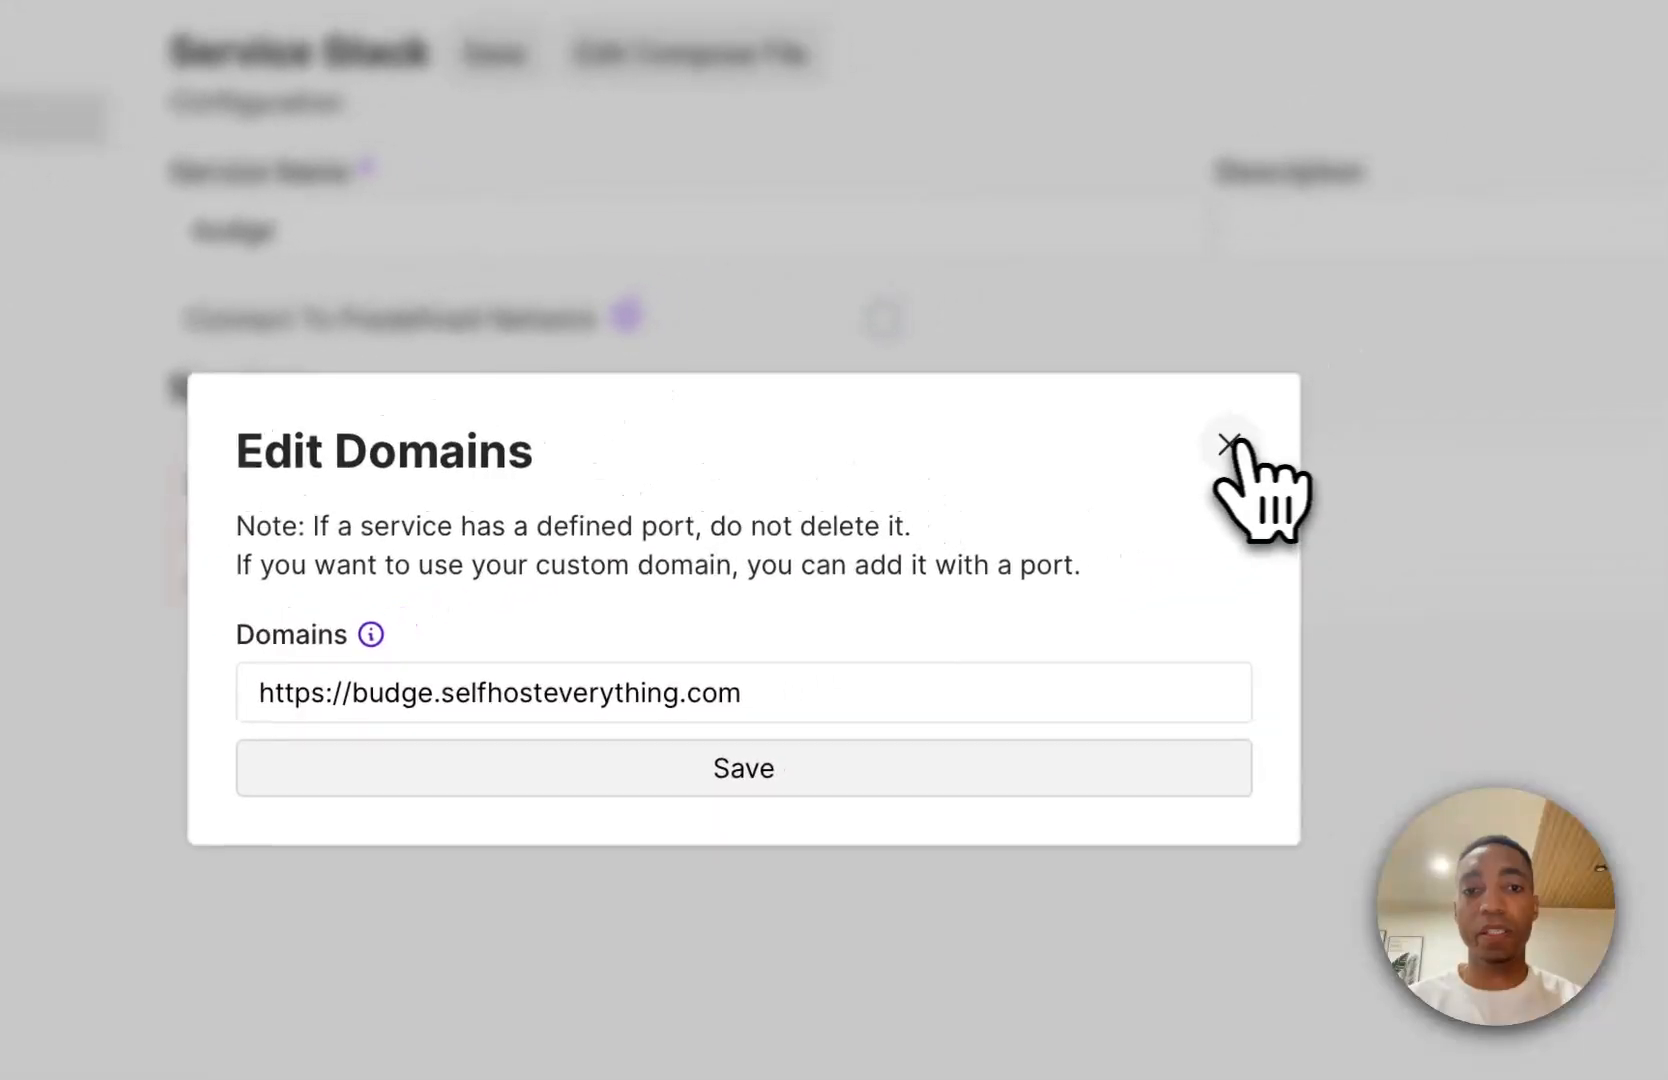
click(1572, 307)
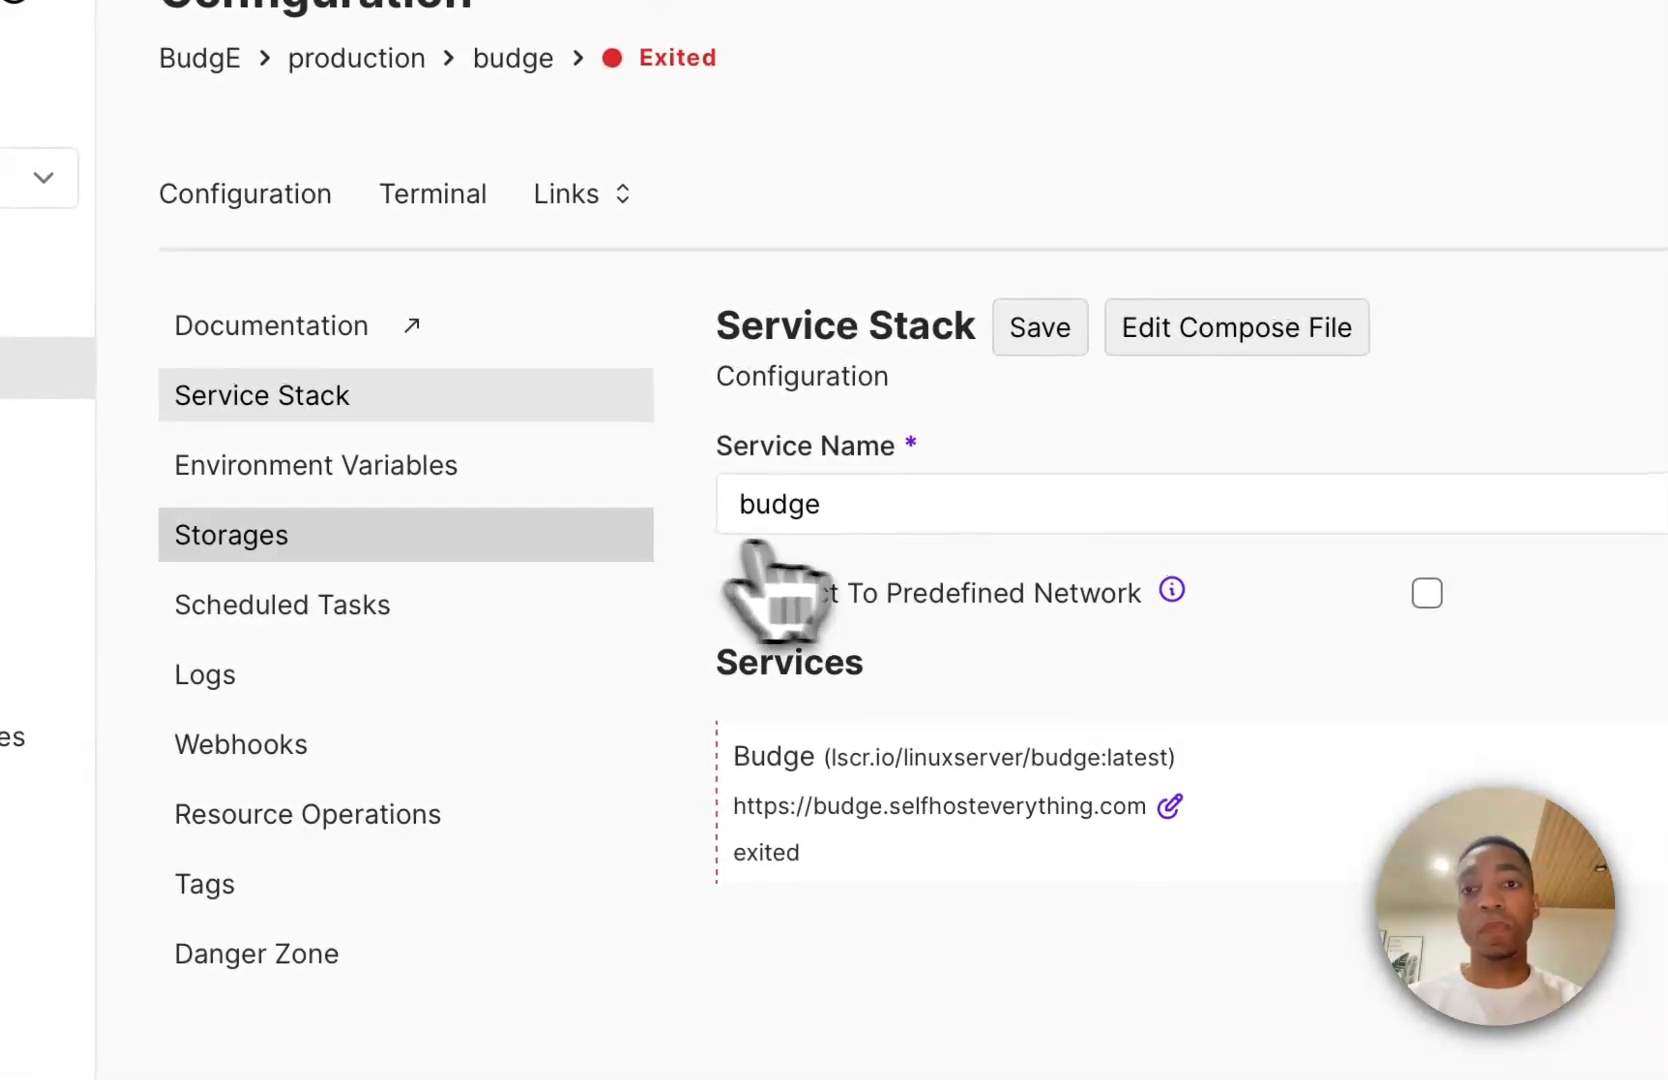
Check the service's environment variables and deploy the budge service stack.
click(550, 470)
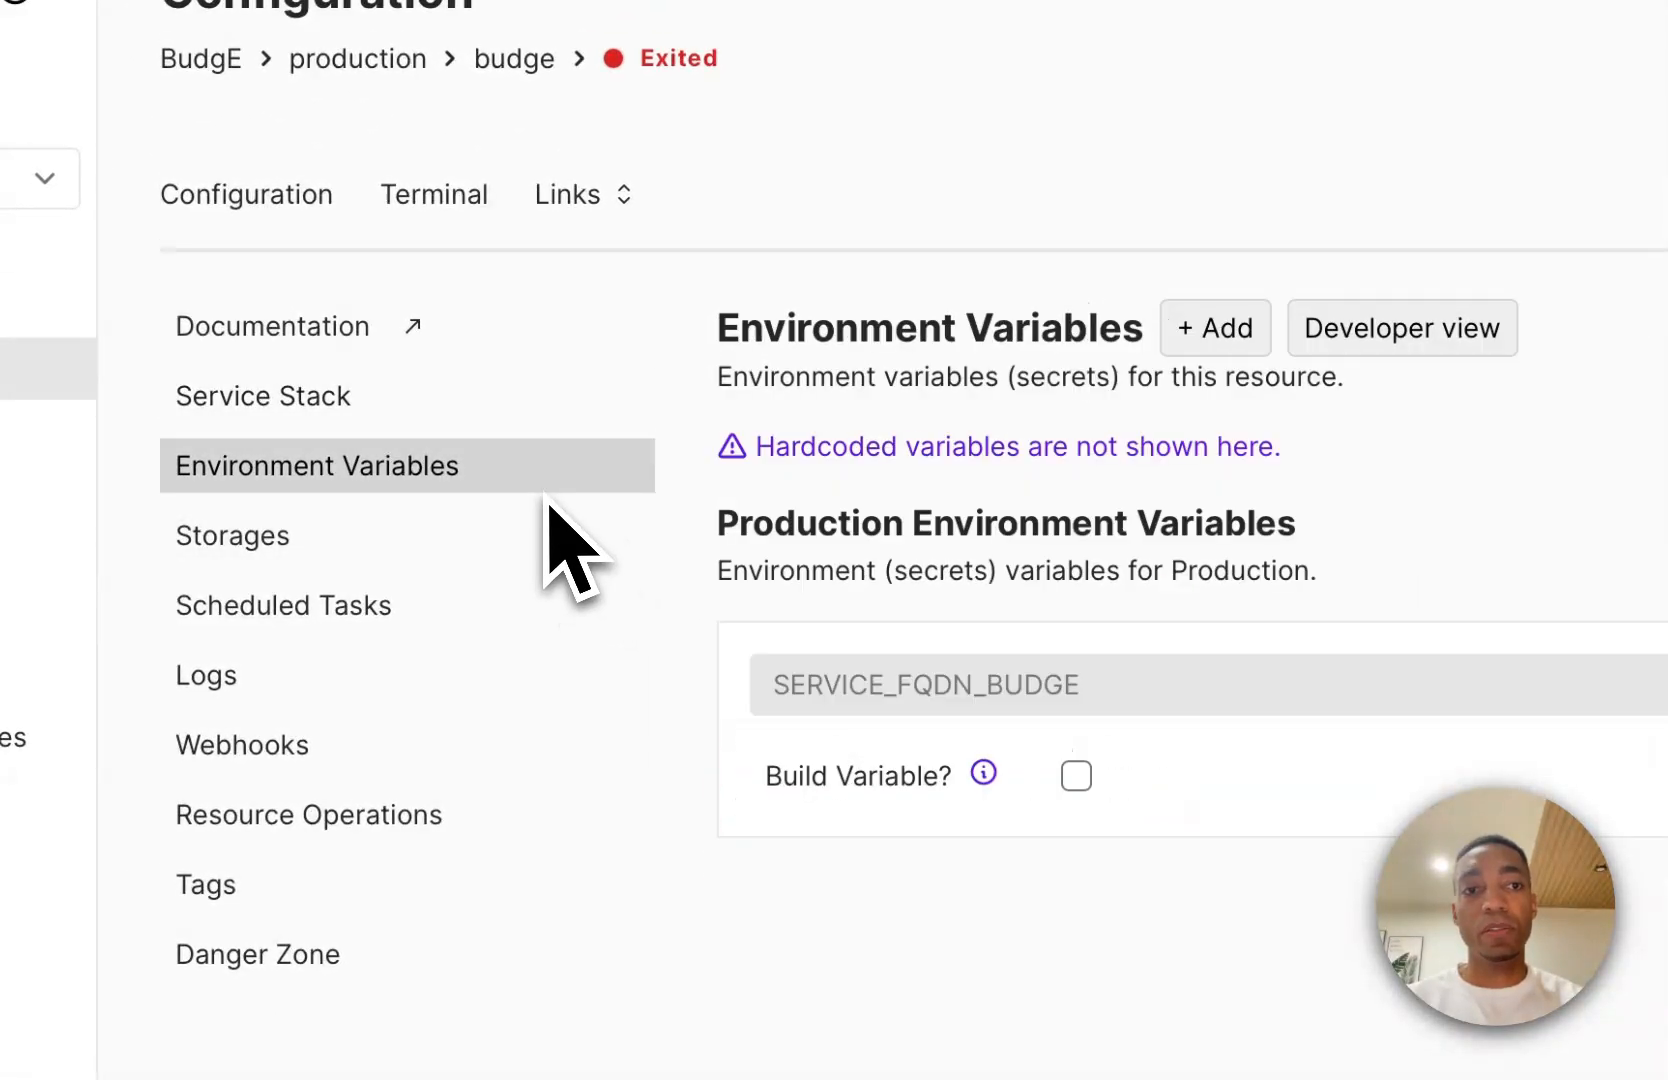
click(462, 405)
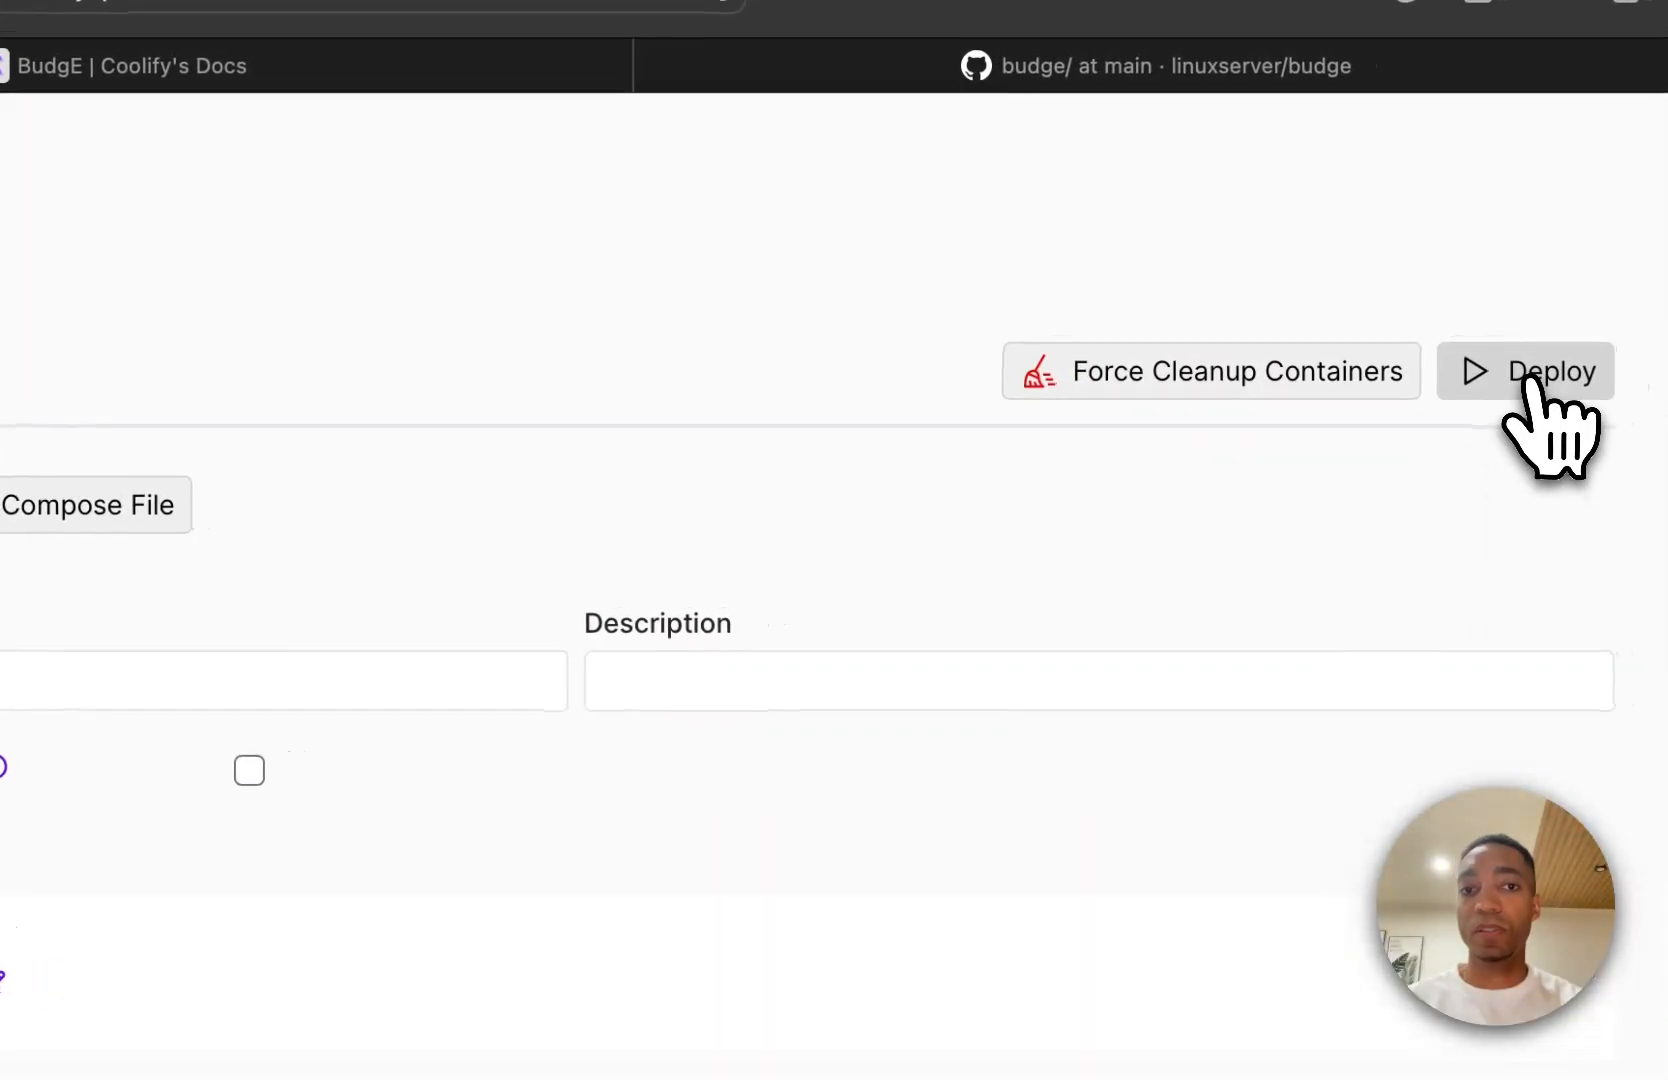
click(1530, 383)
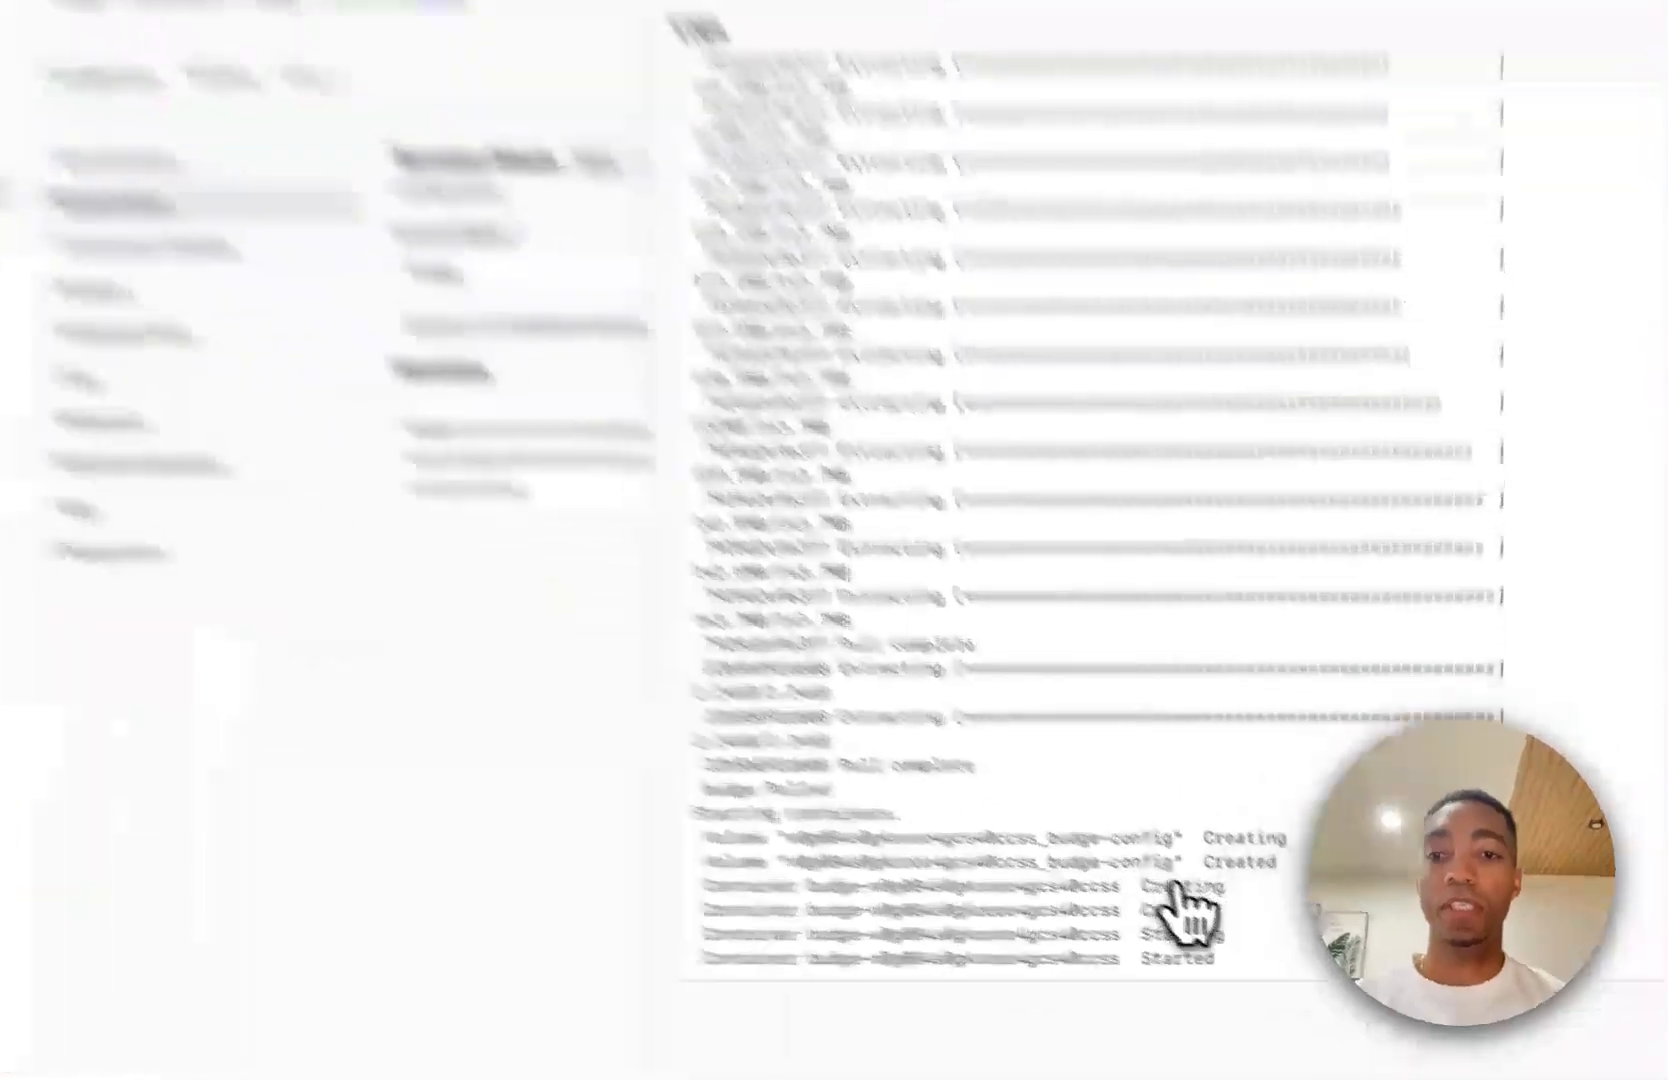
drag(1205, 955, 633, 789)
click(635, 740)
click(1637, 46)
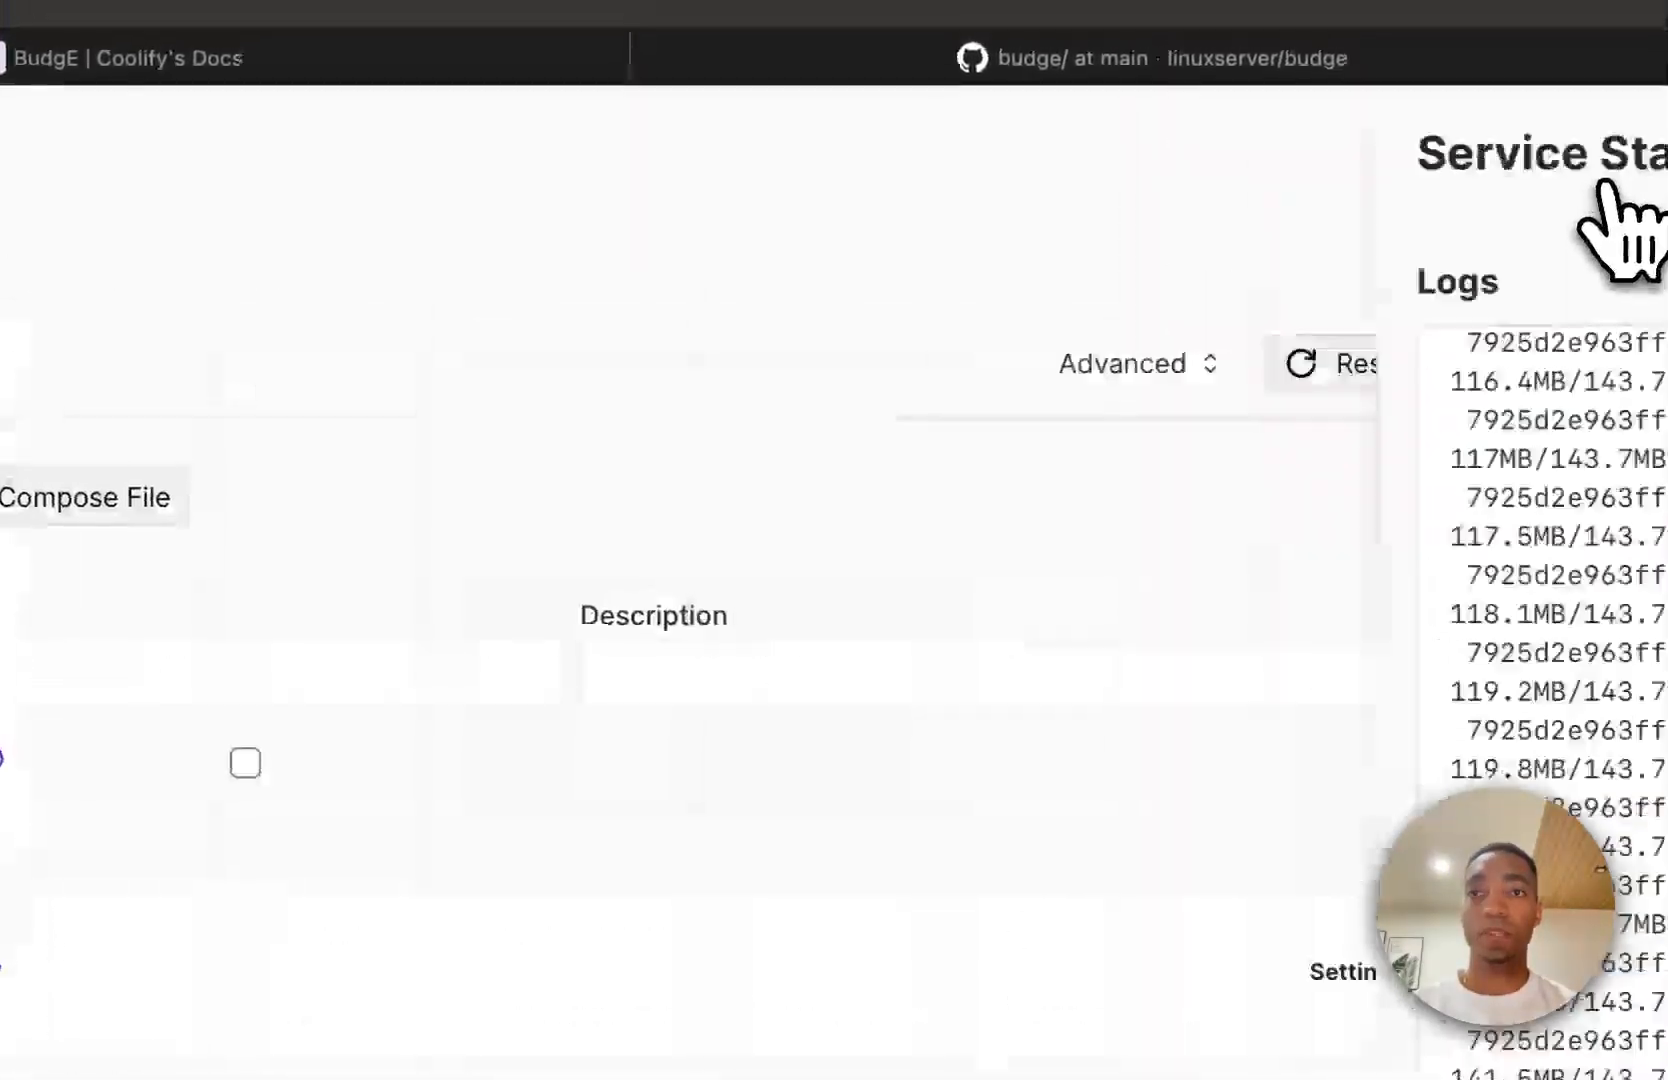
Copy the Budge service's URL and open it in a new browser tab.
double_click(470, 673)
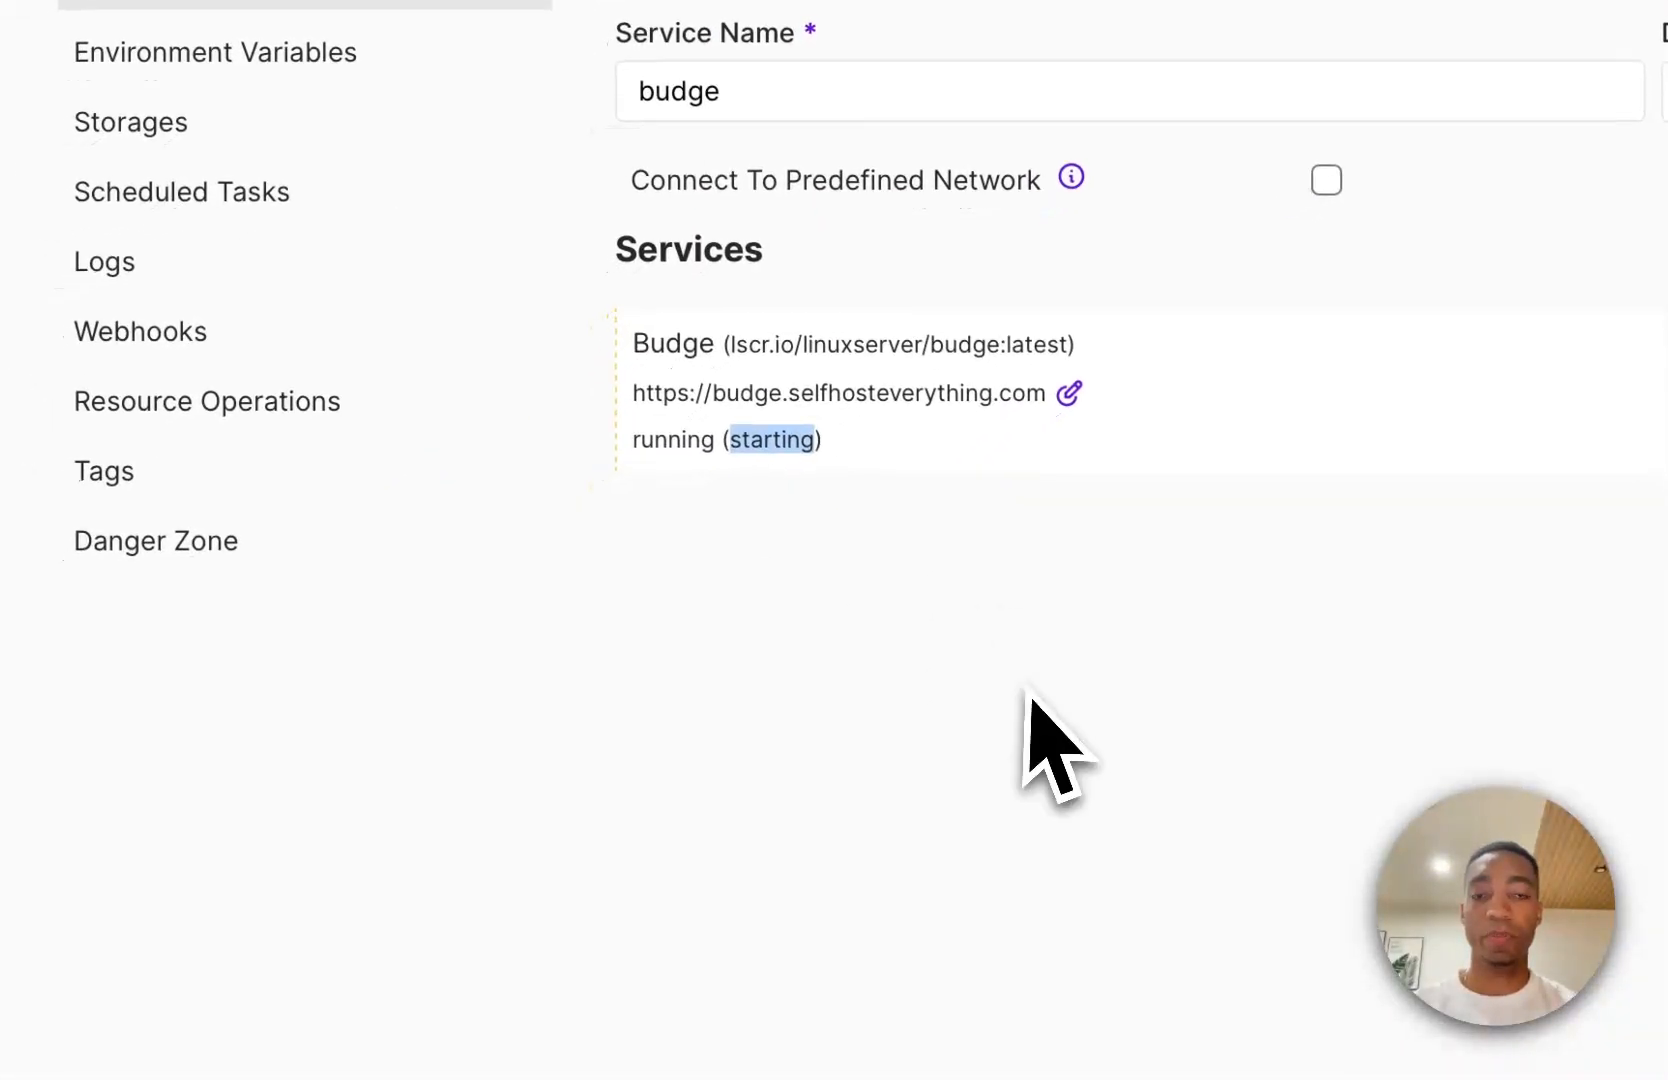
click(887, 401)
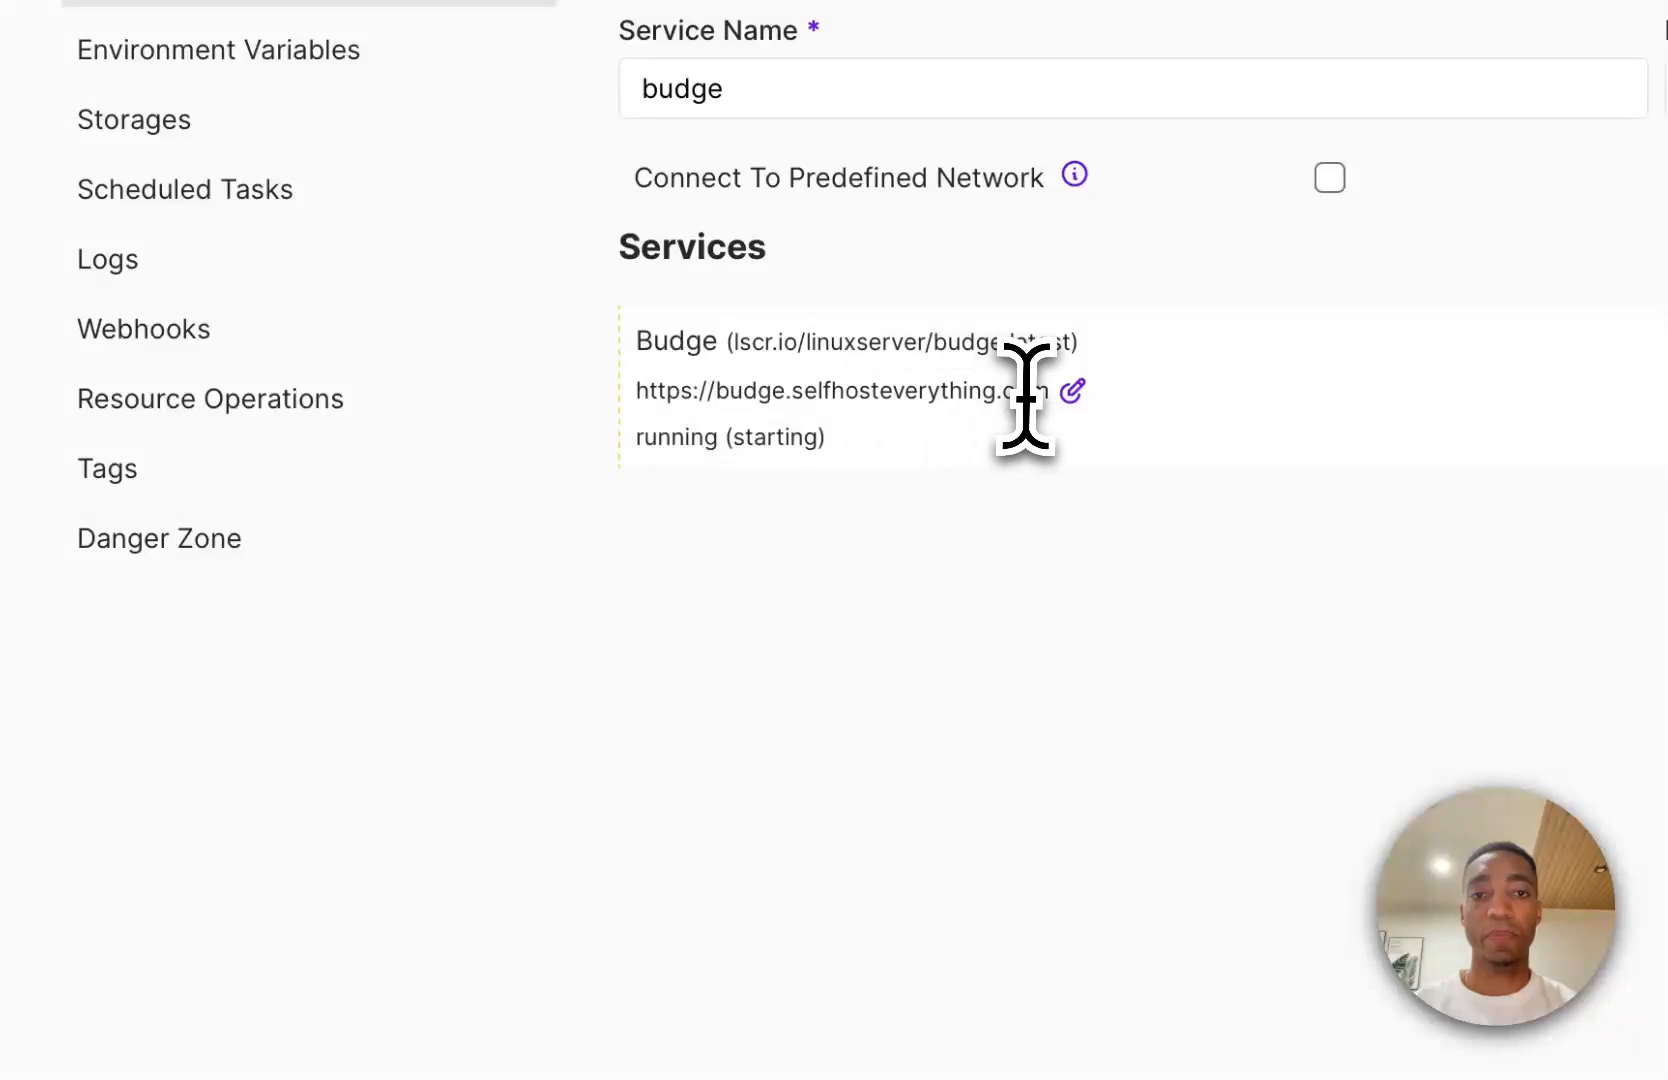
triple_click(627, 405)
key(super+c)
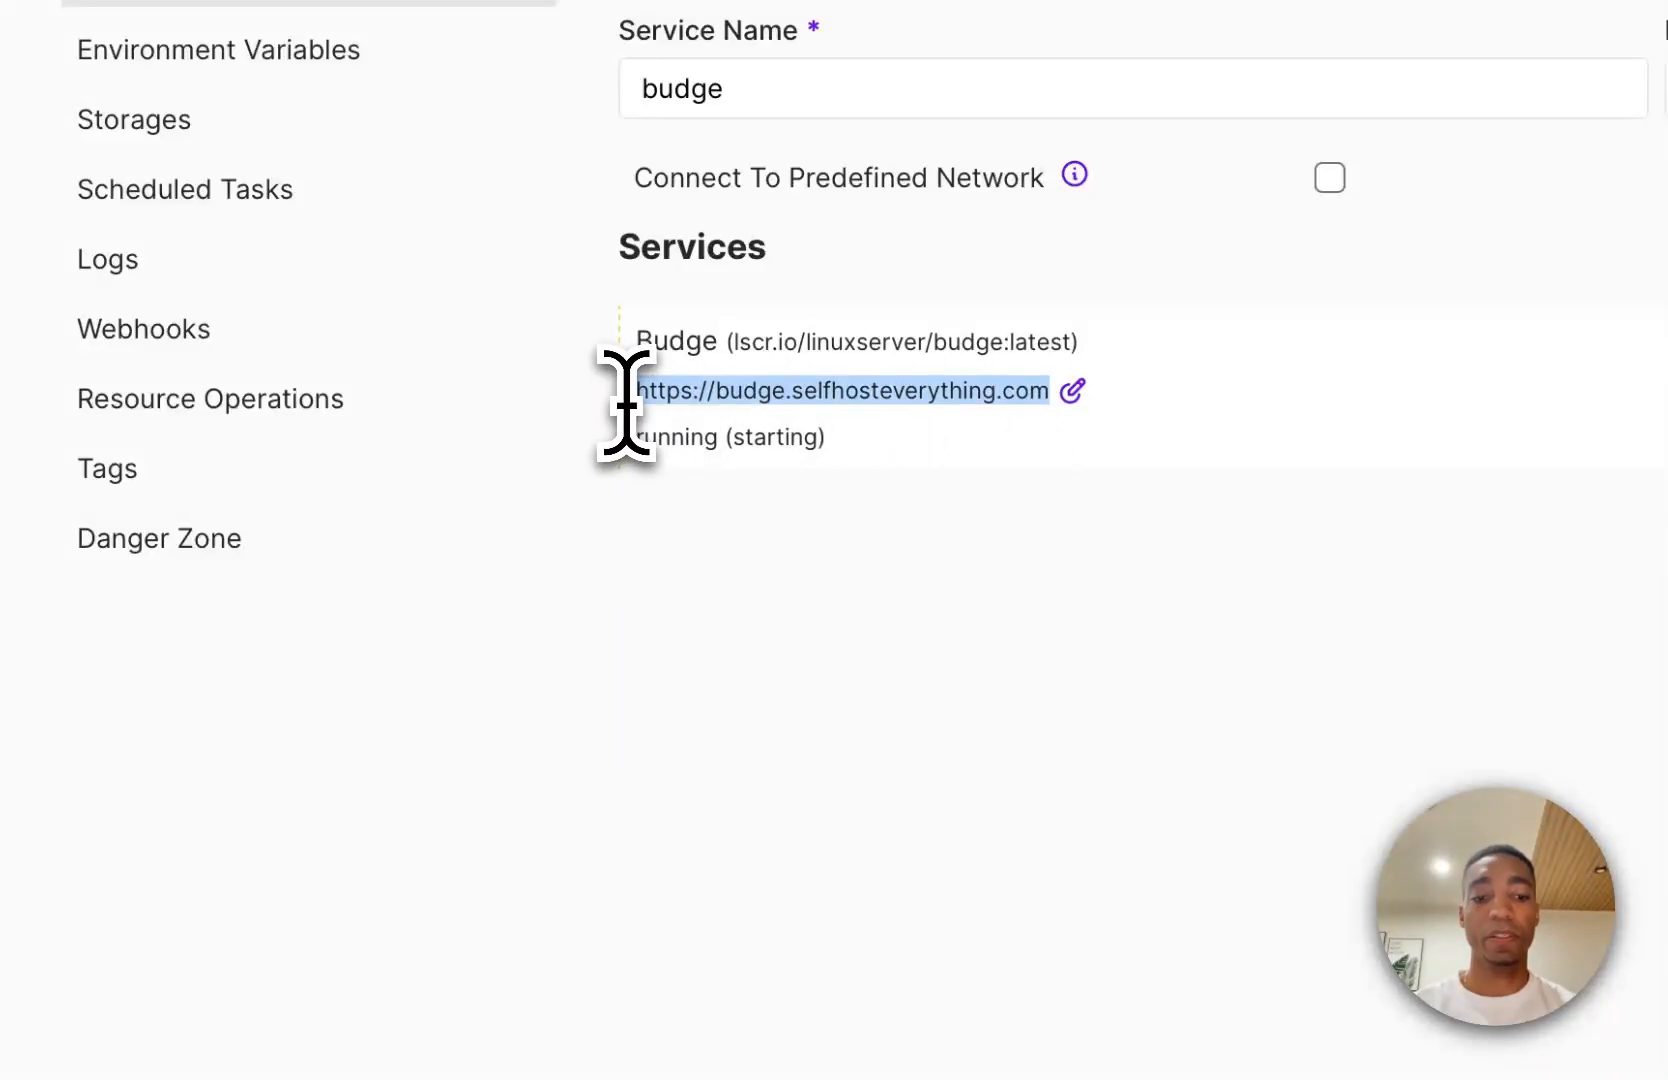
click(976, 603)
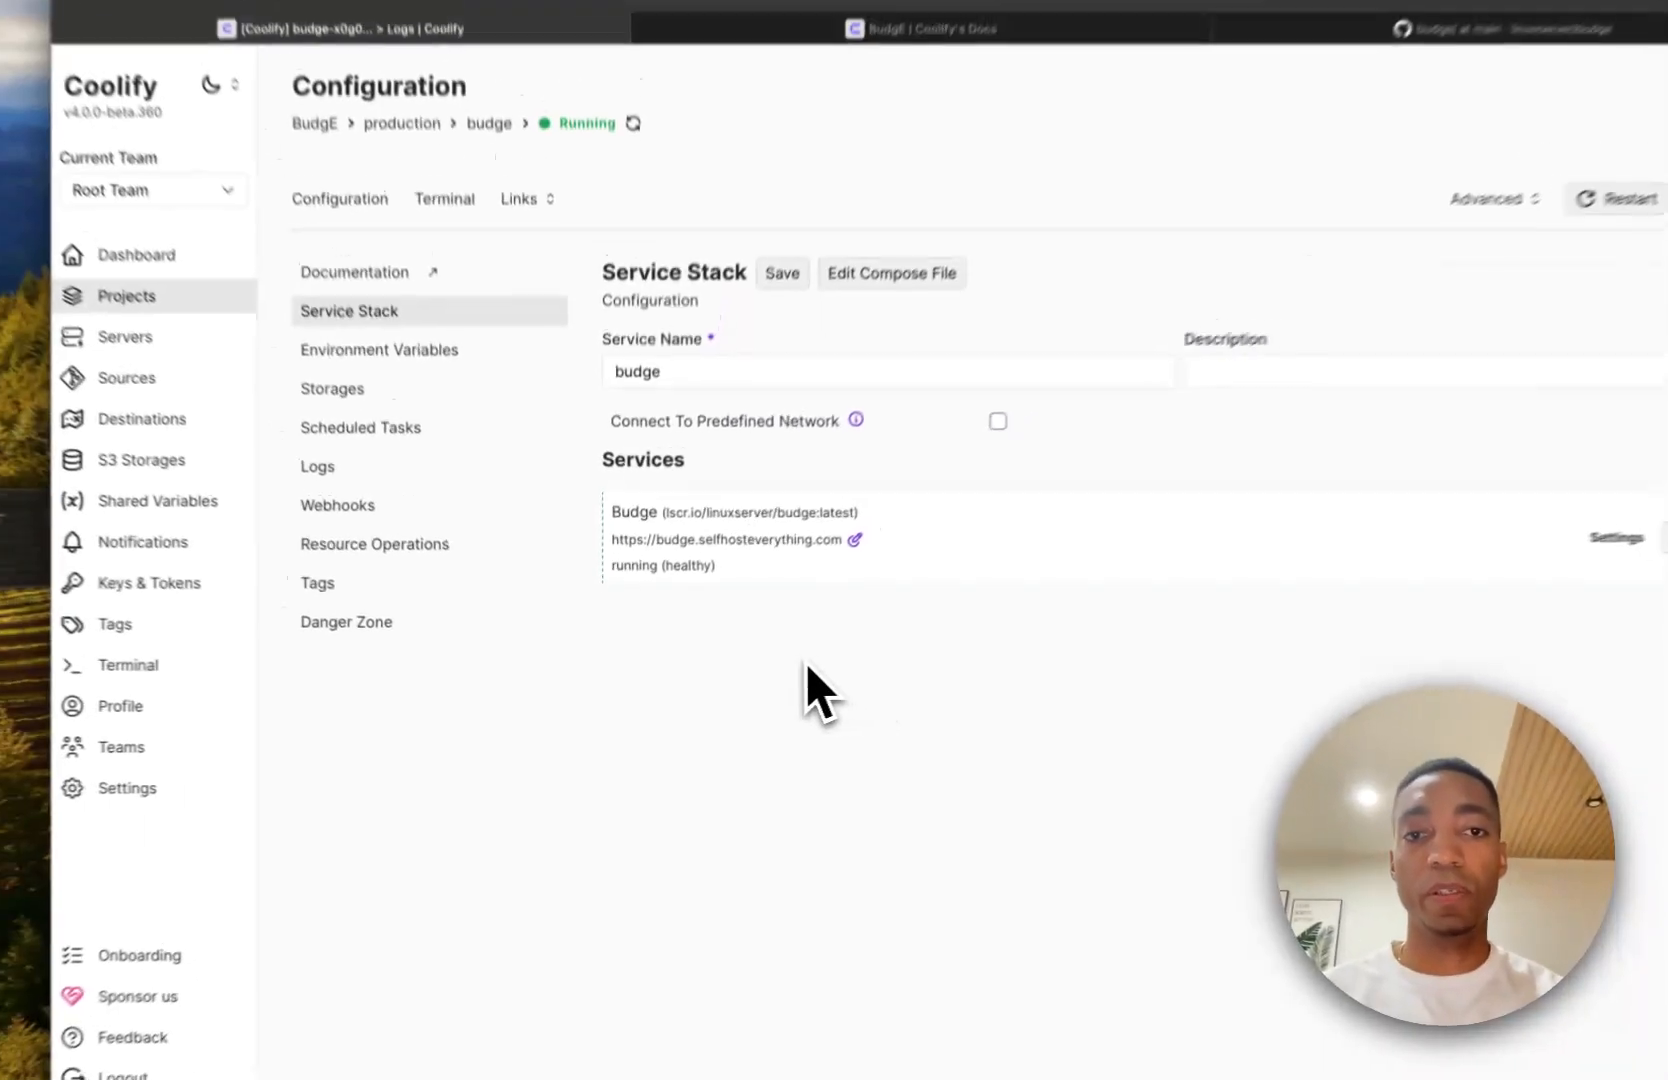
key(super+t)
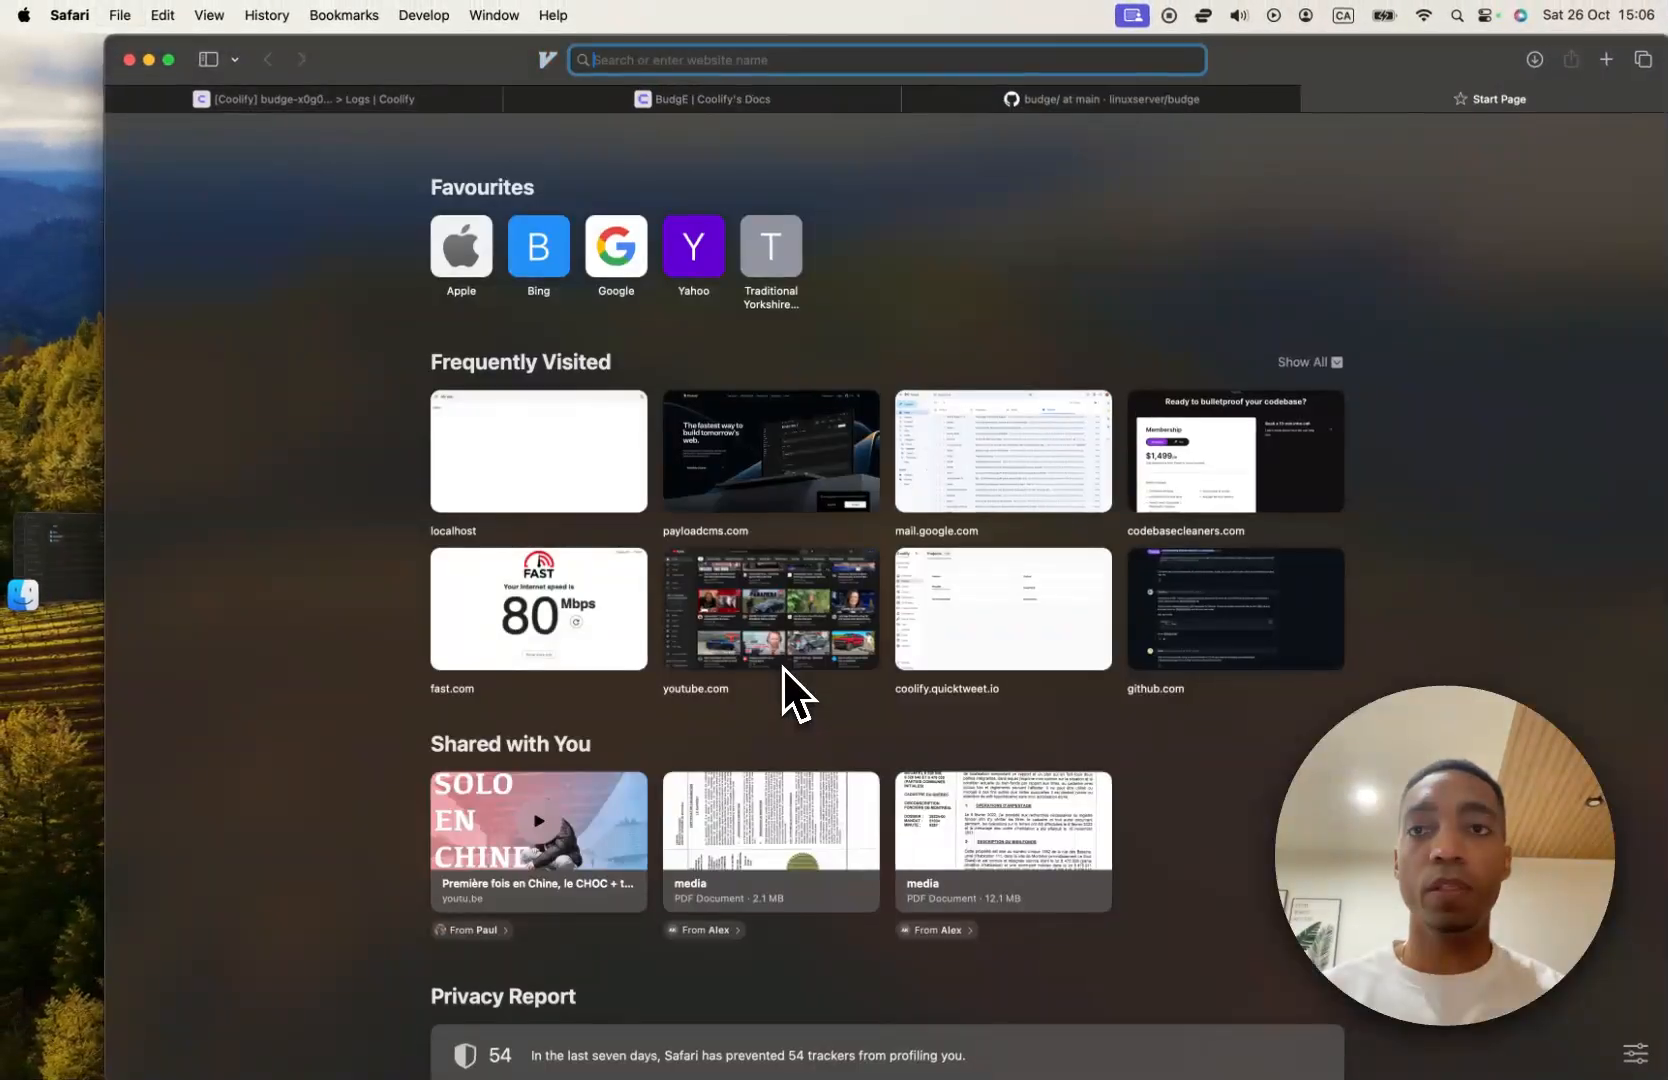
key(super+v)
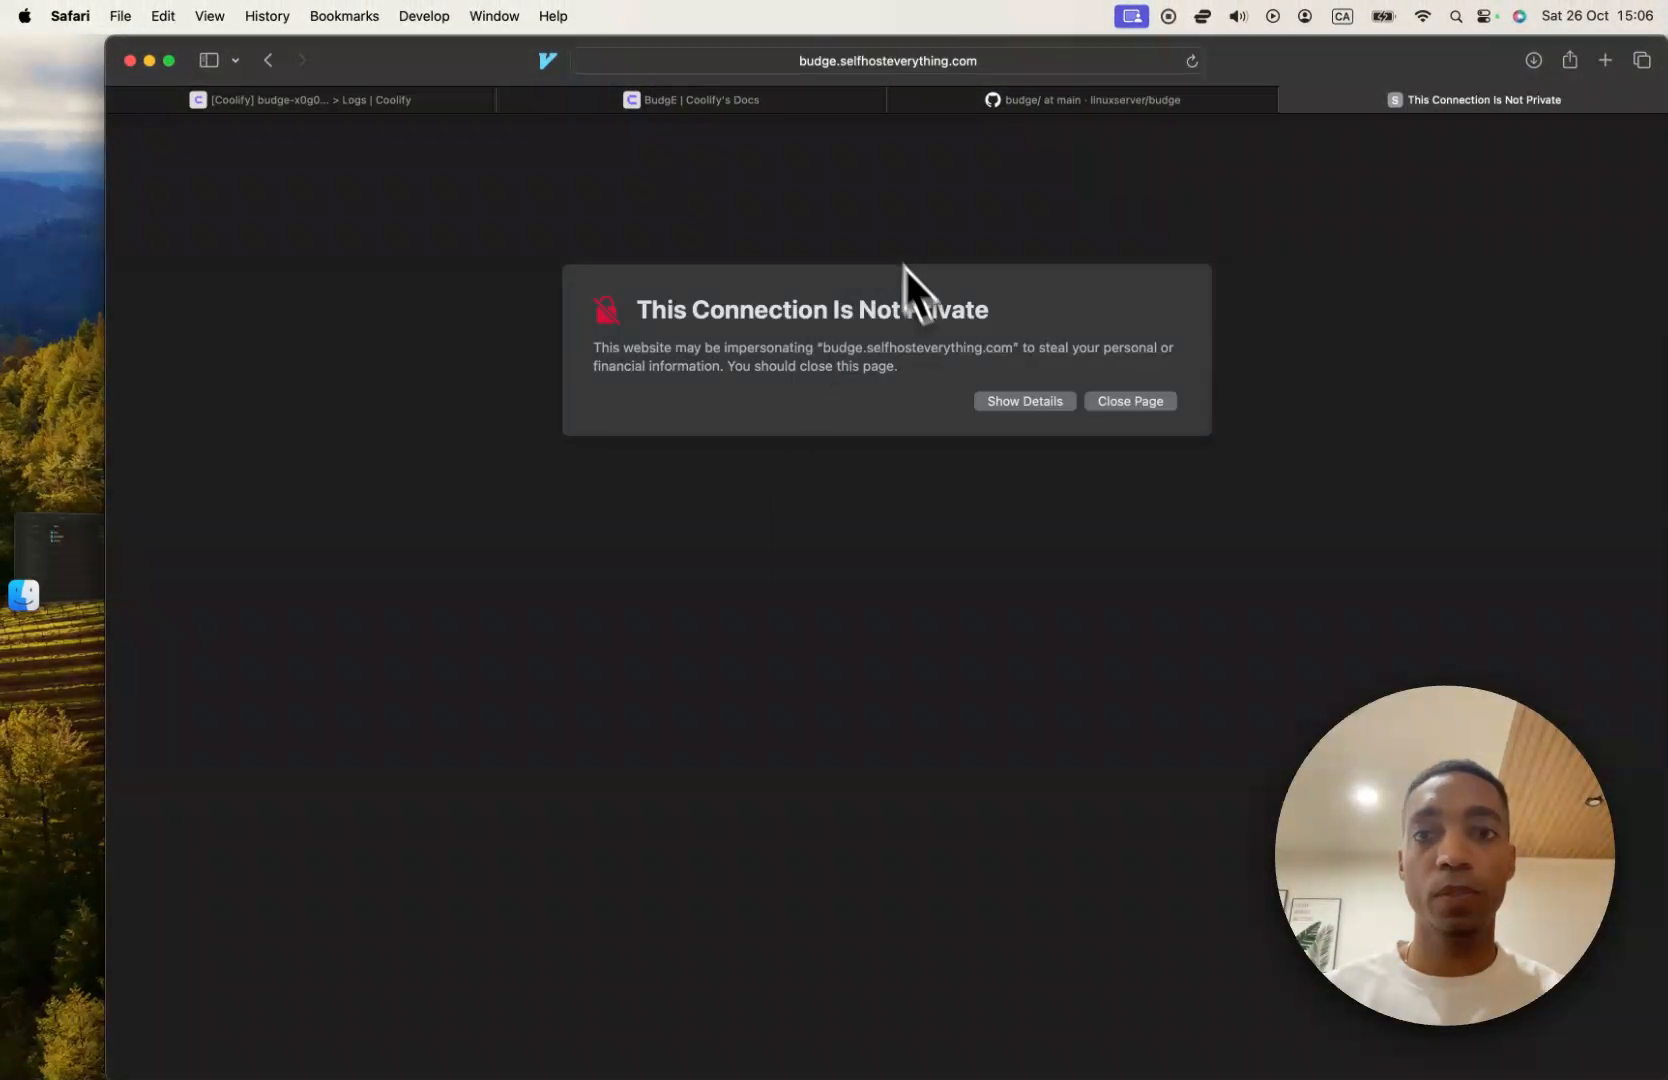
Bypass the connection privacy warning and visit budge.selfhosteverything.com.
click(1060, 400)
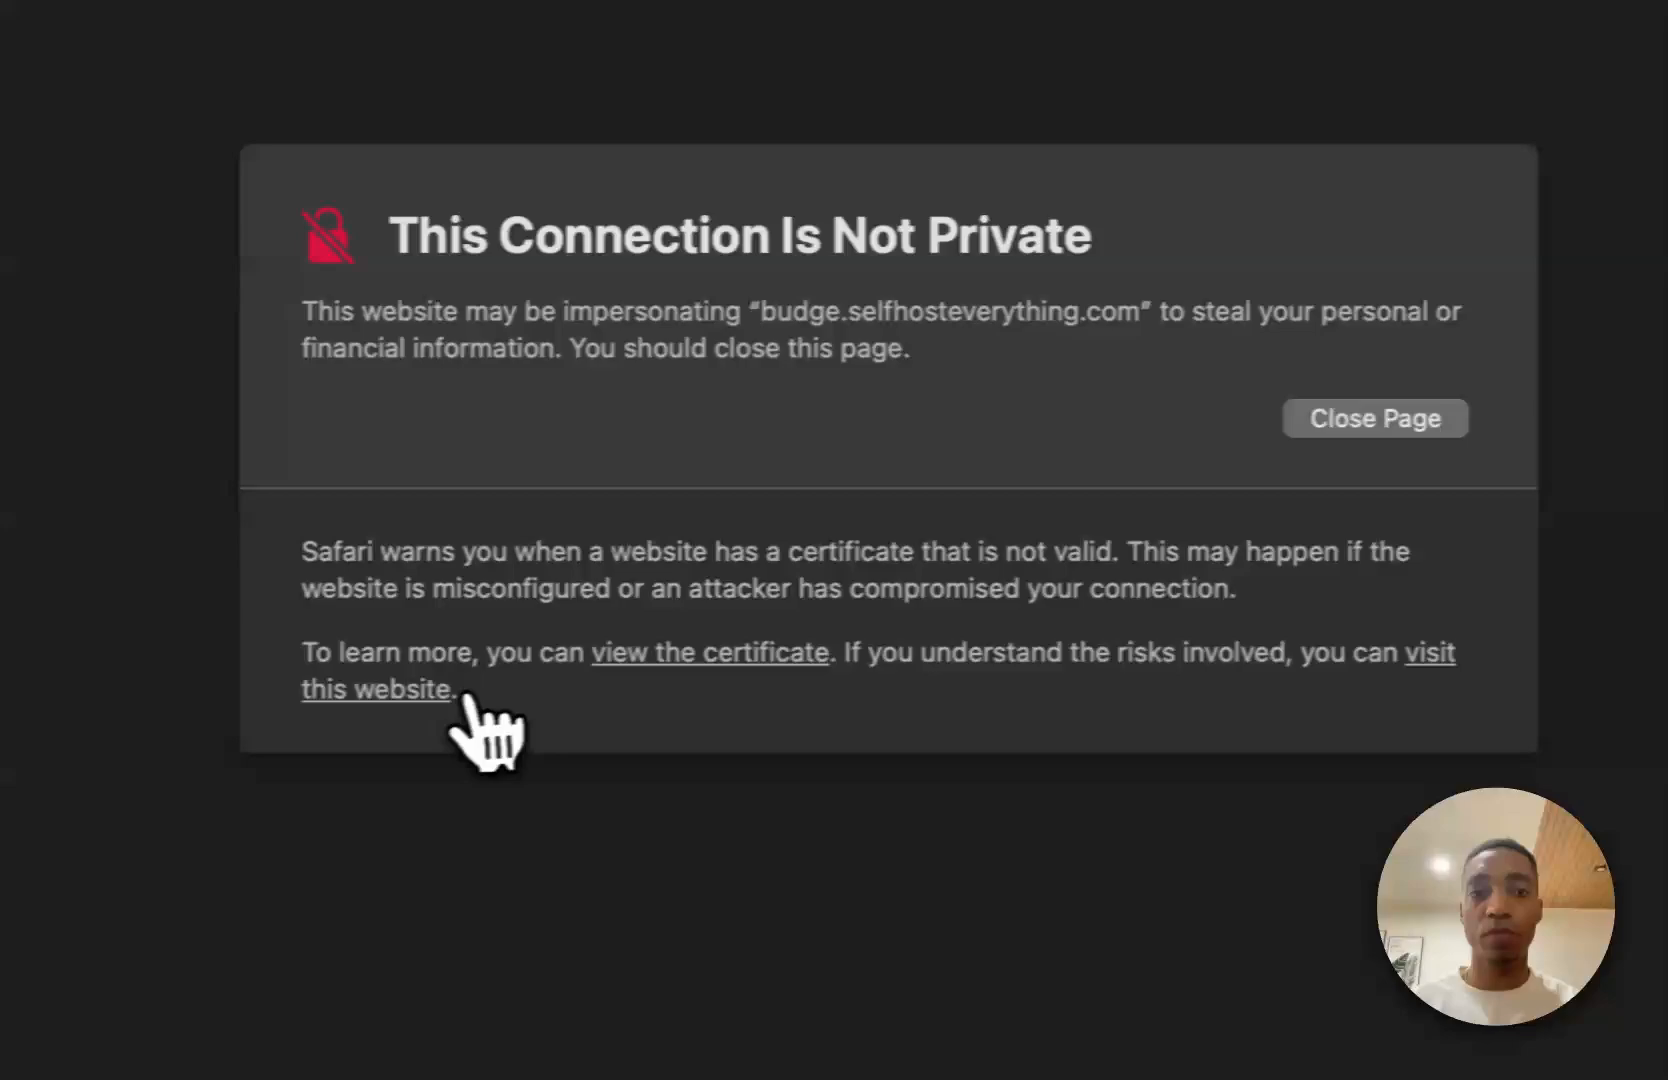
click(465, 698)
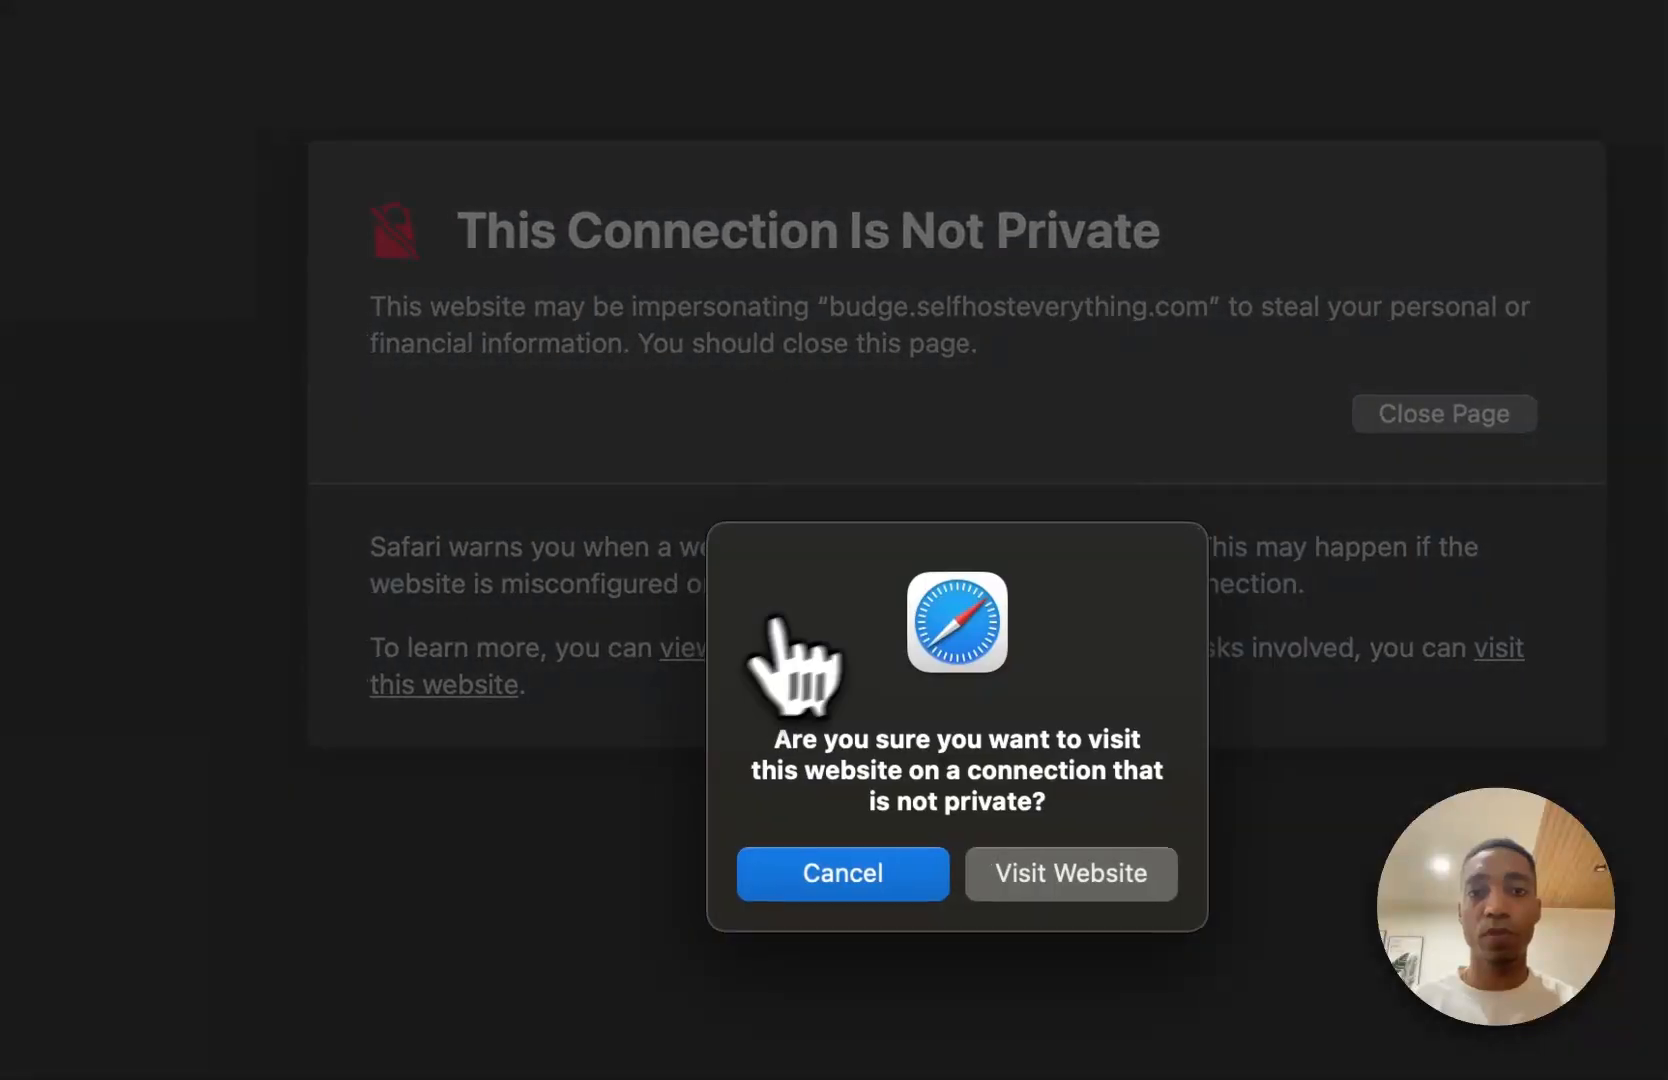
click(1080, 872)
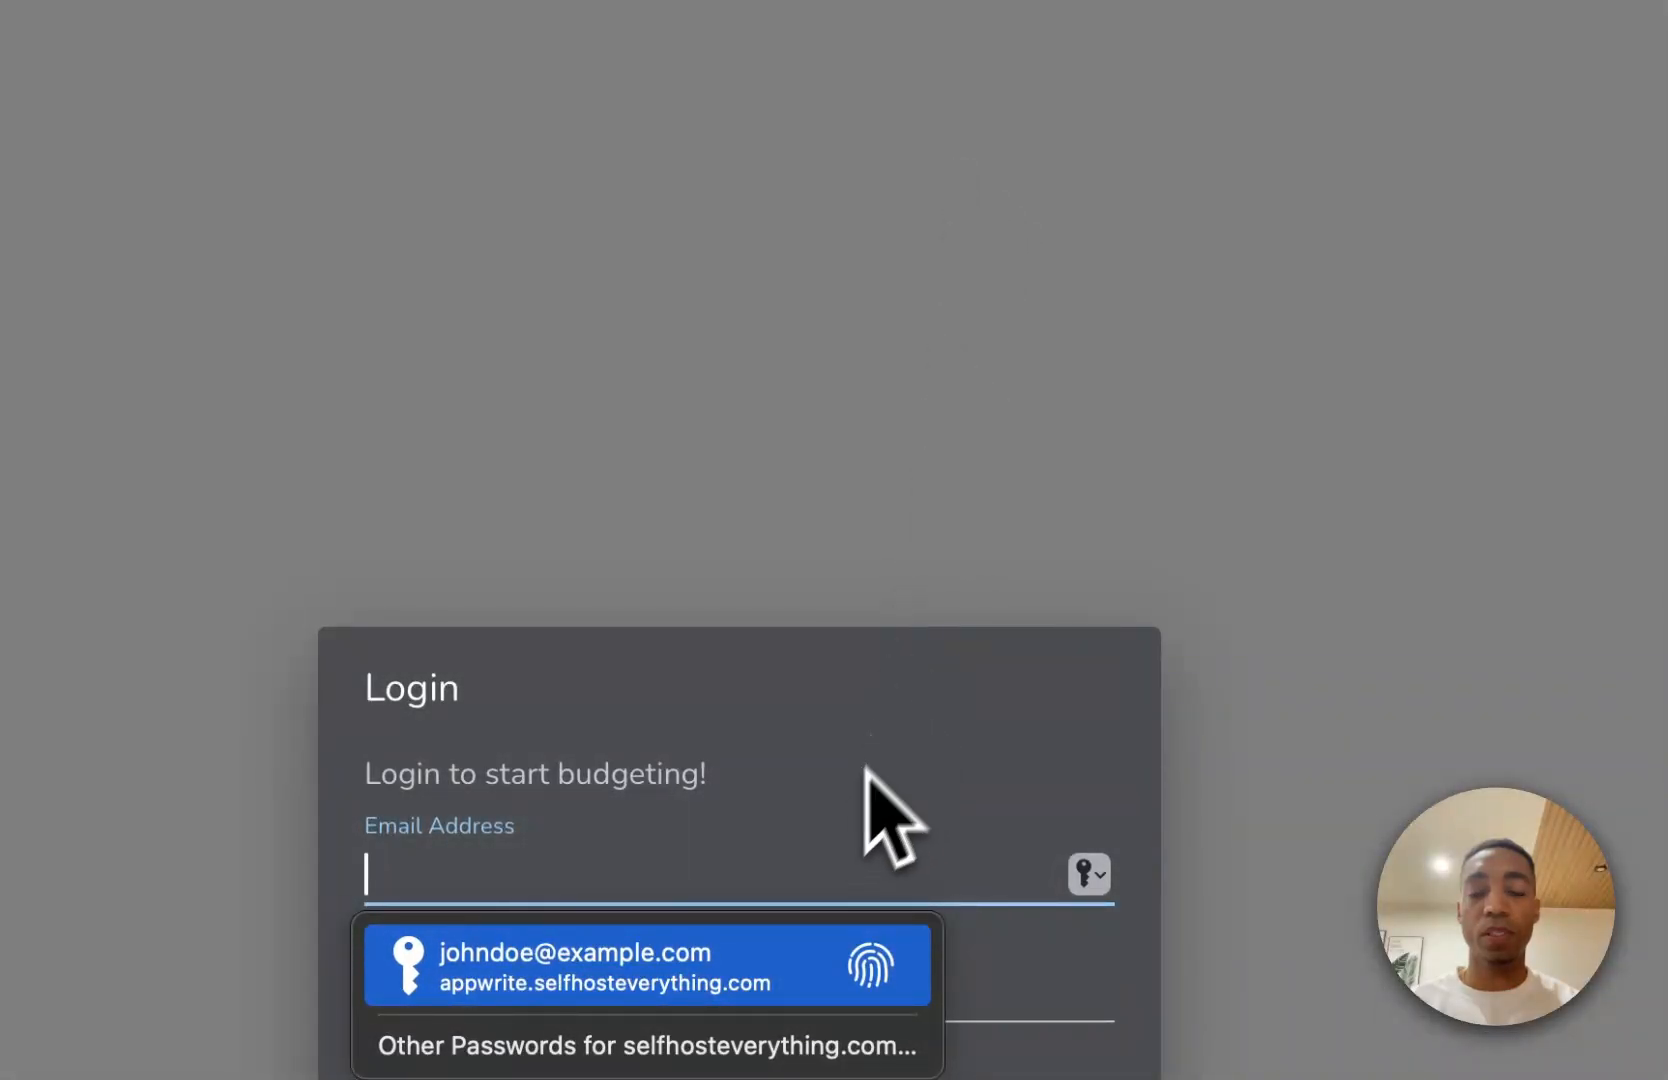
click(868, 768)
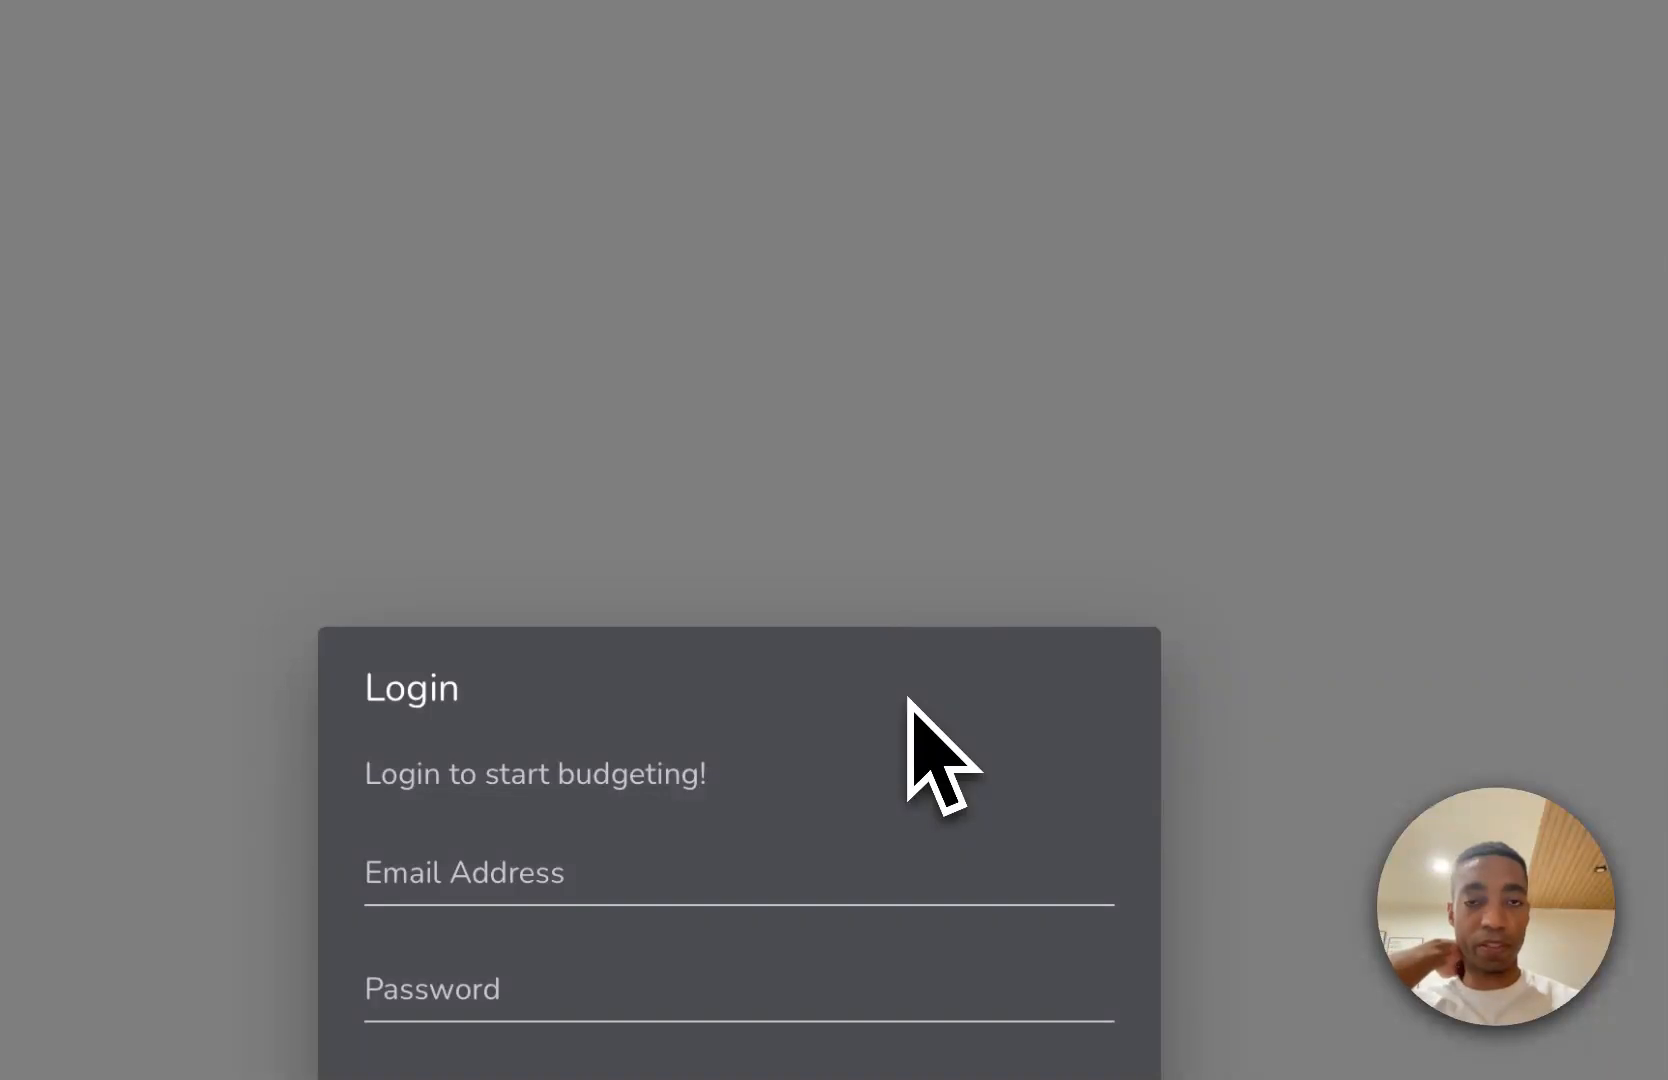
click(788, 899)
click(788, 785)
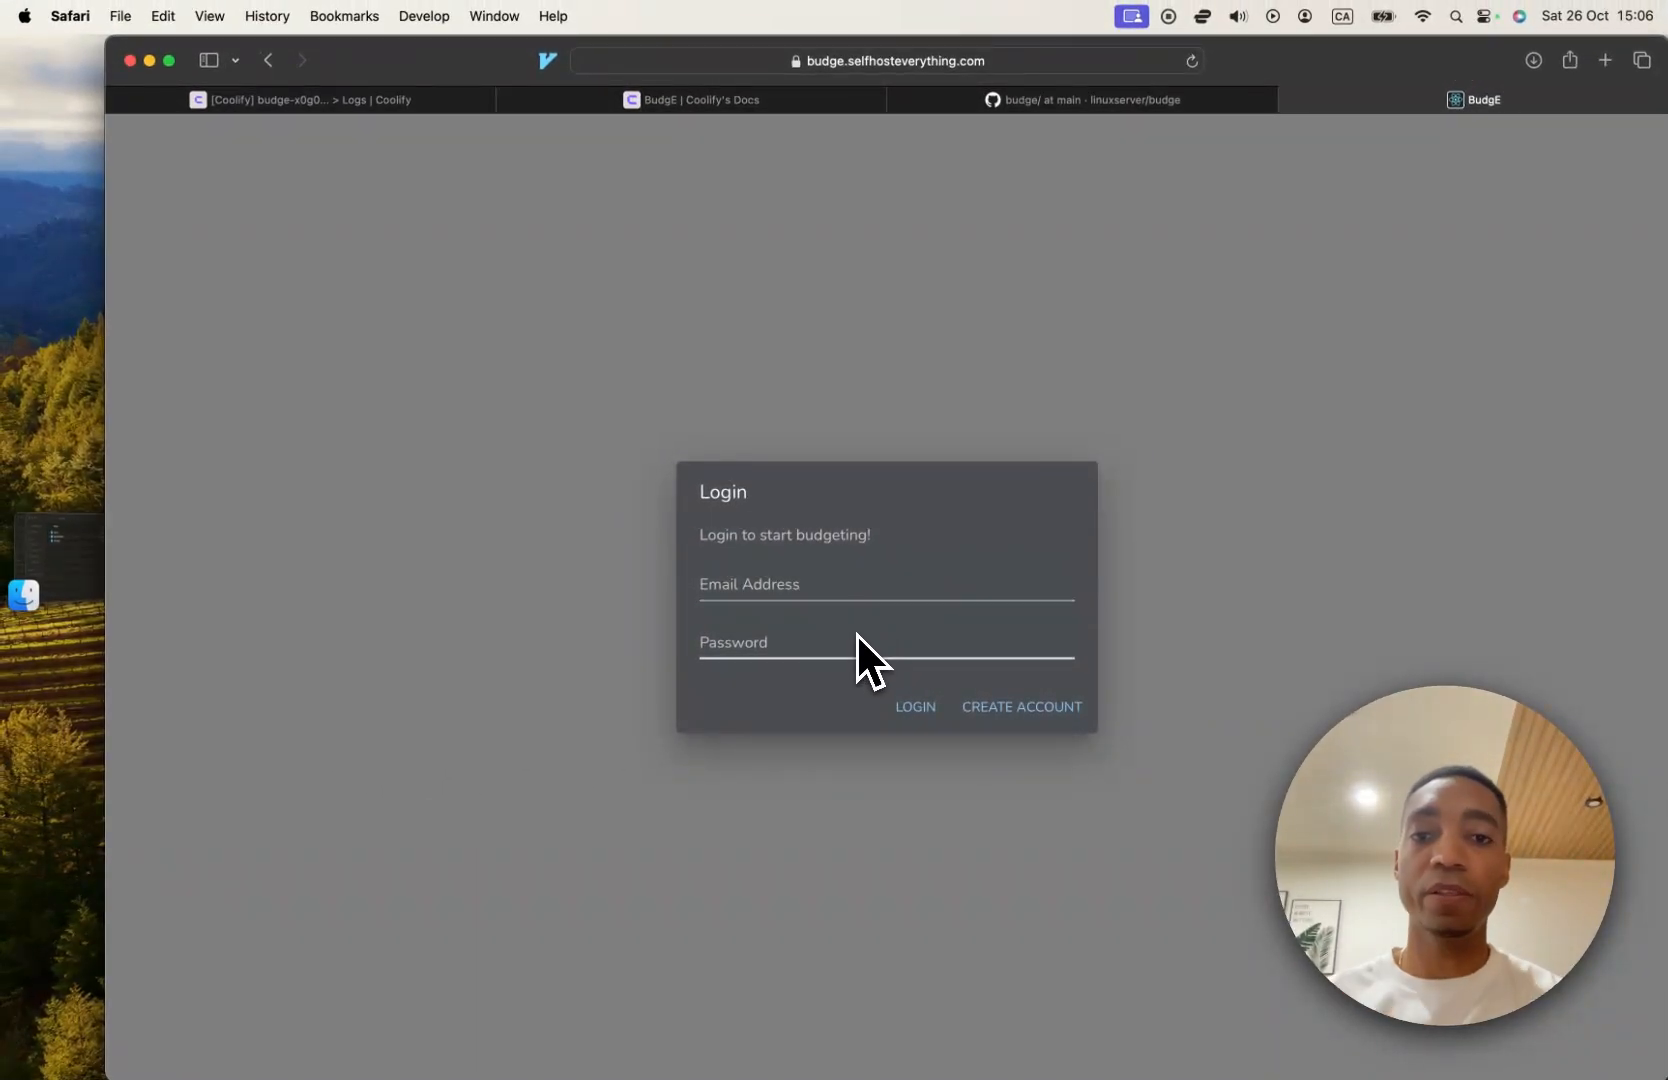
click(866, 592)
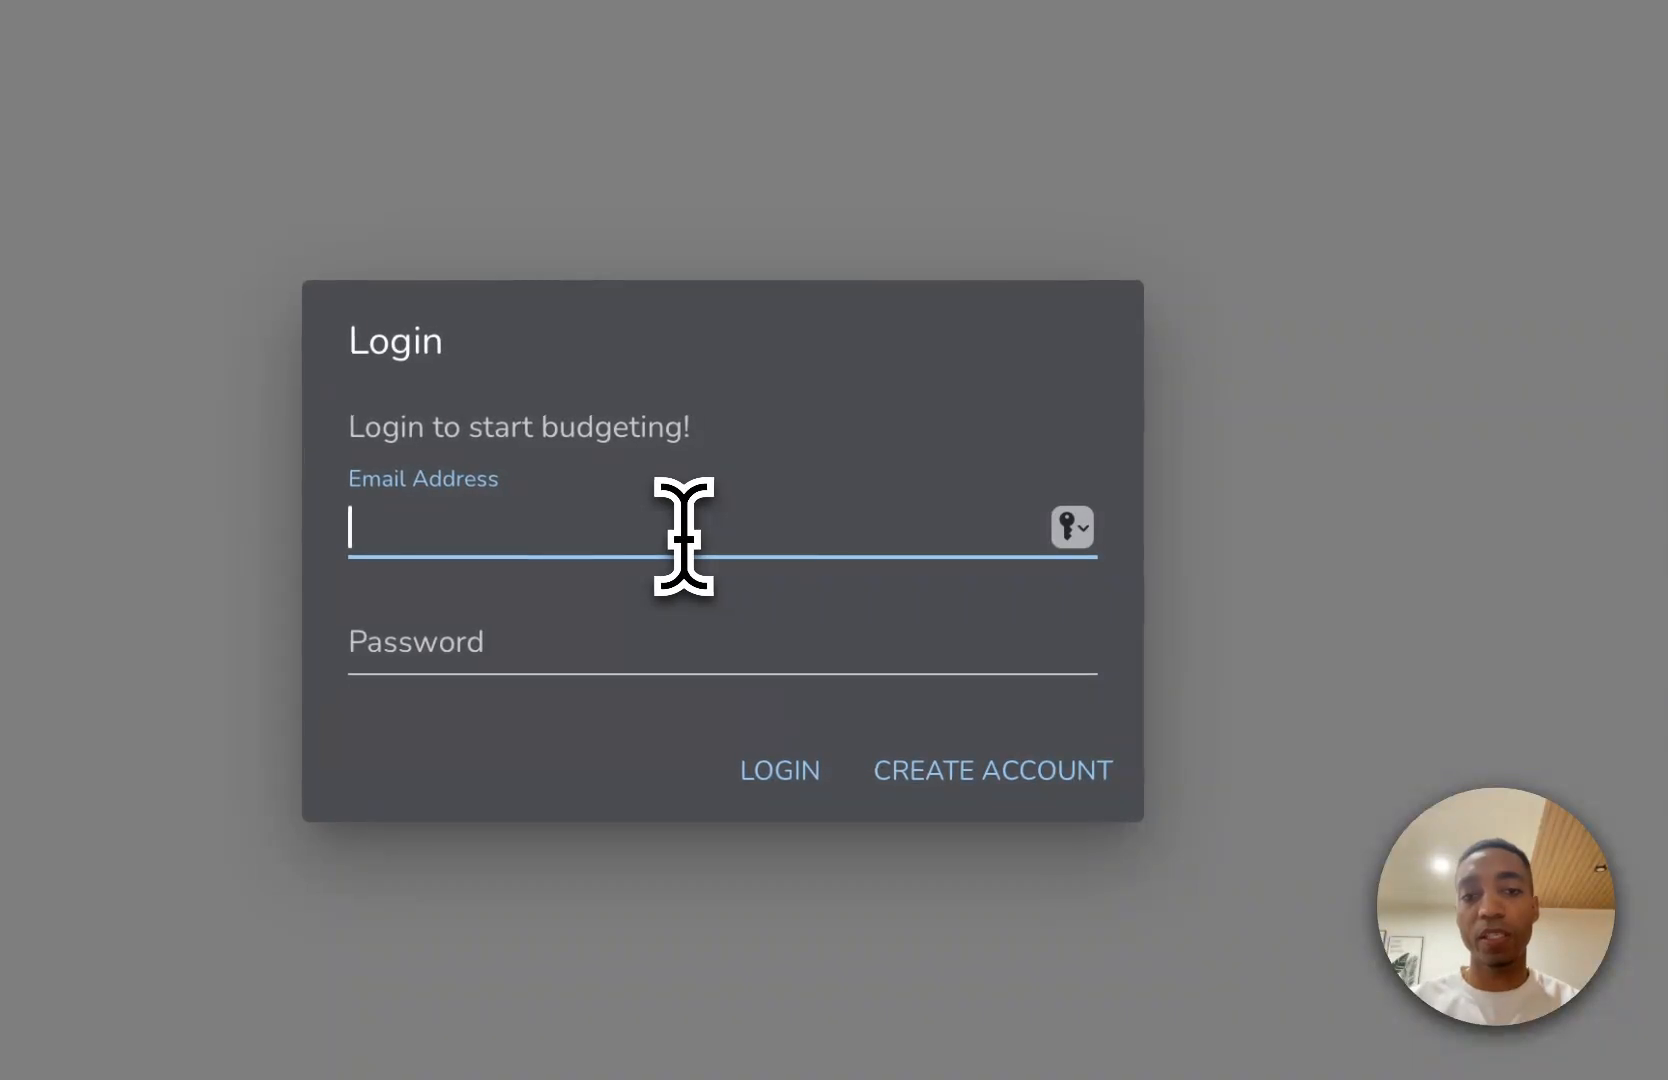
click(851, 327)
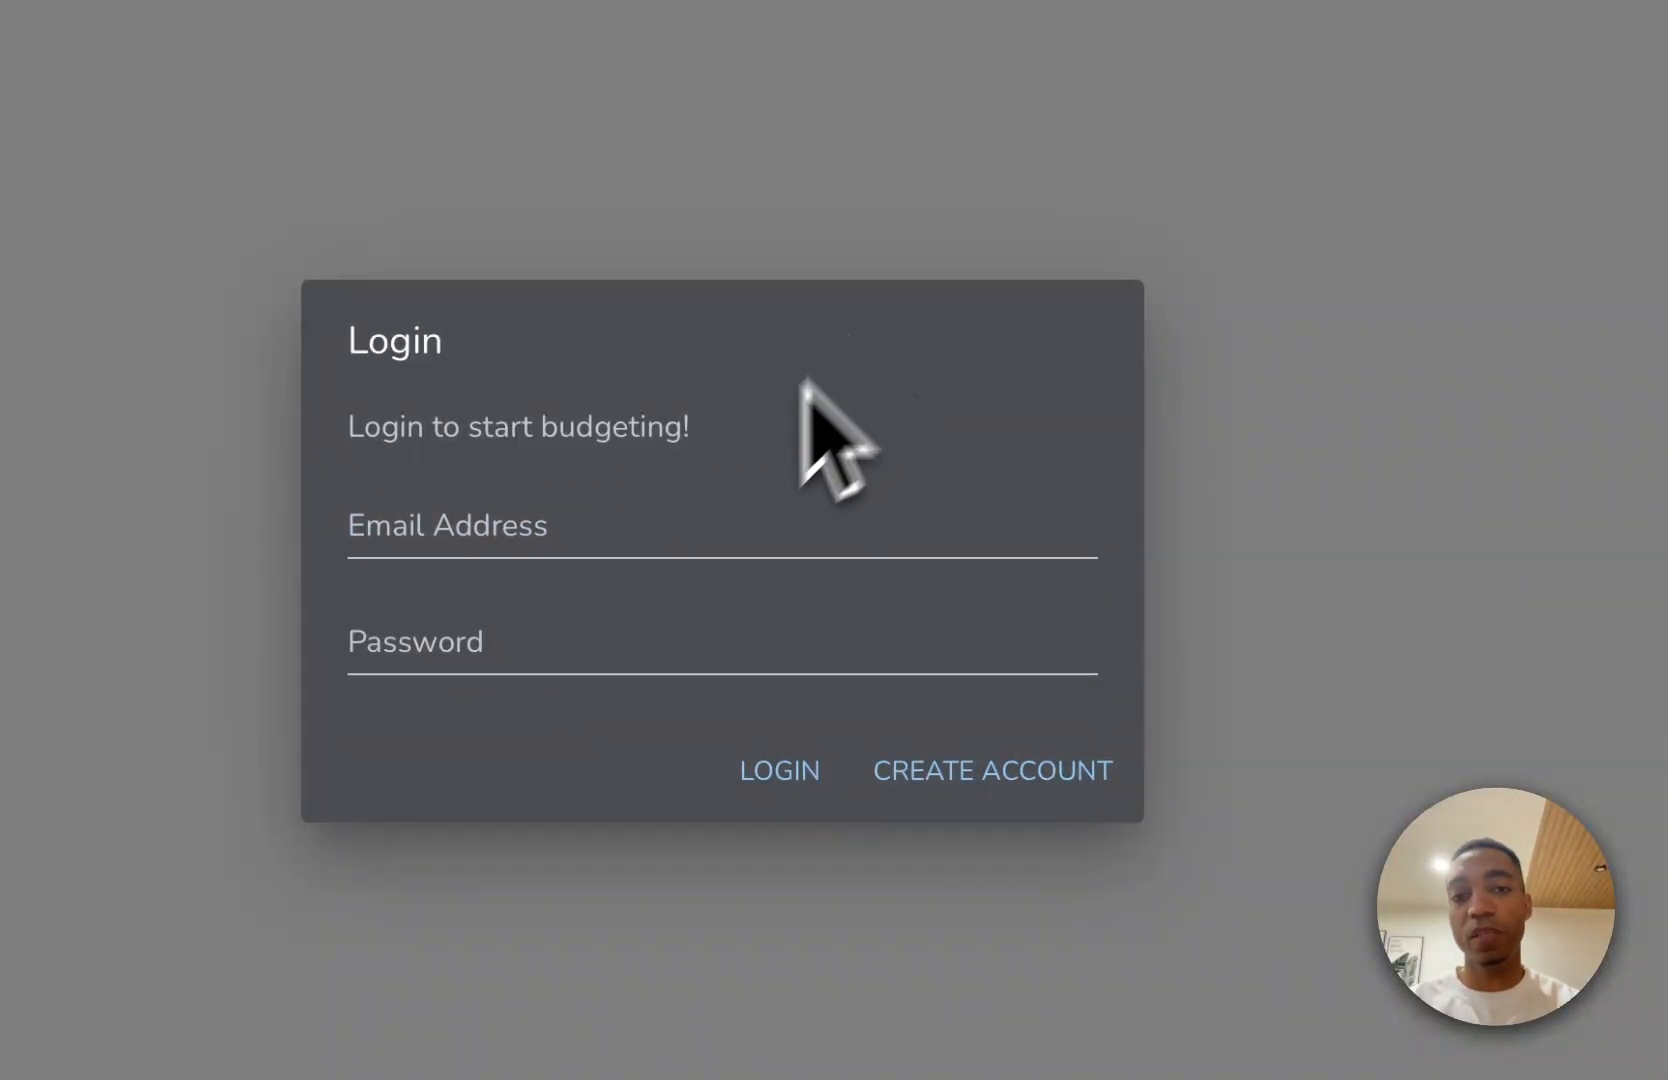
Fill in the account email and password from the saved login and create a BudgE account.
click(673, 527)
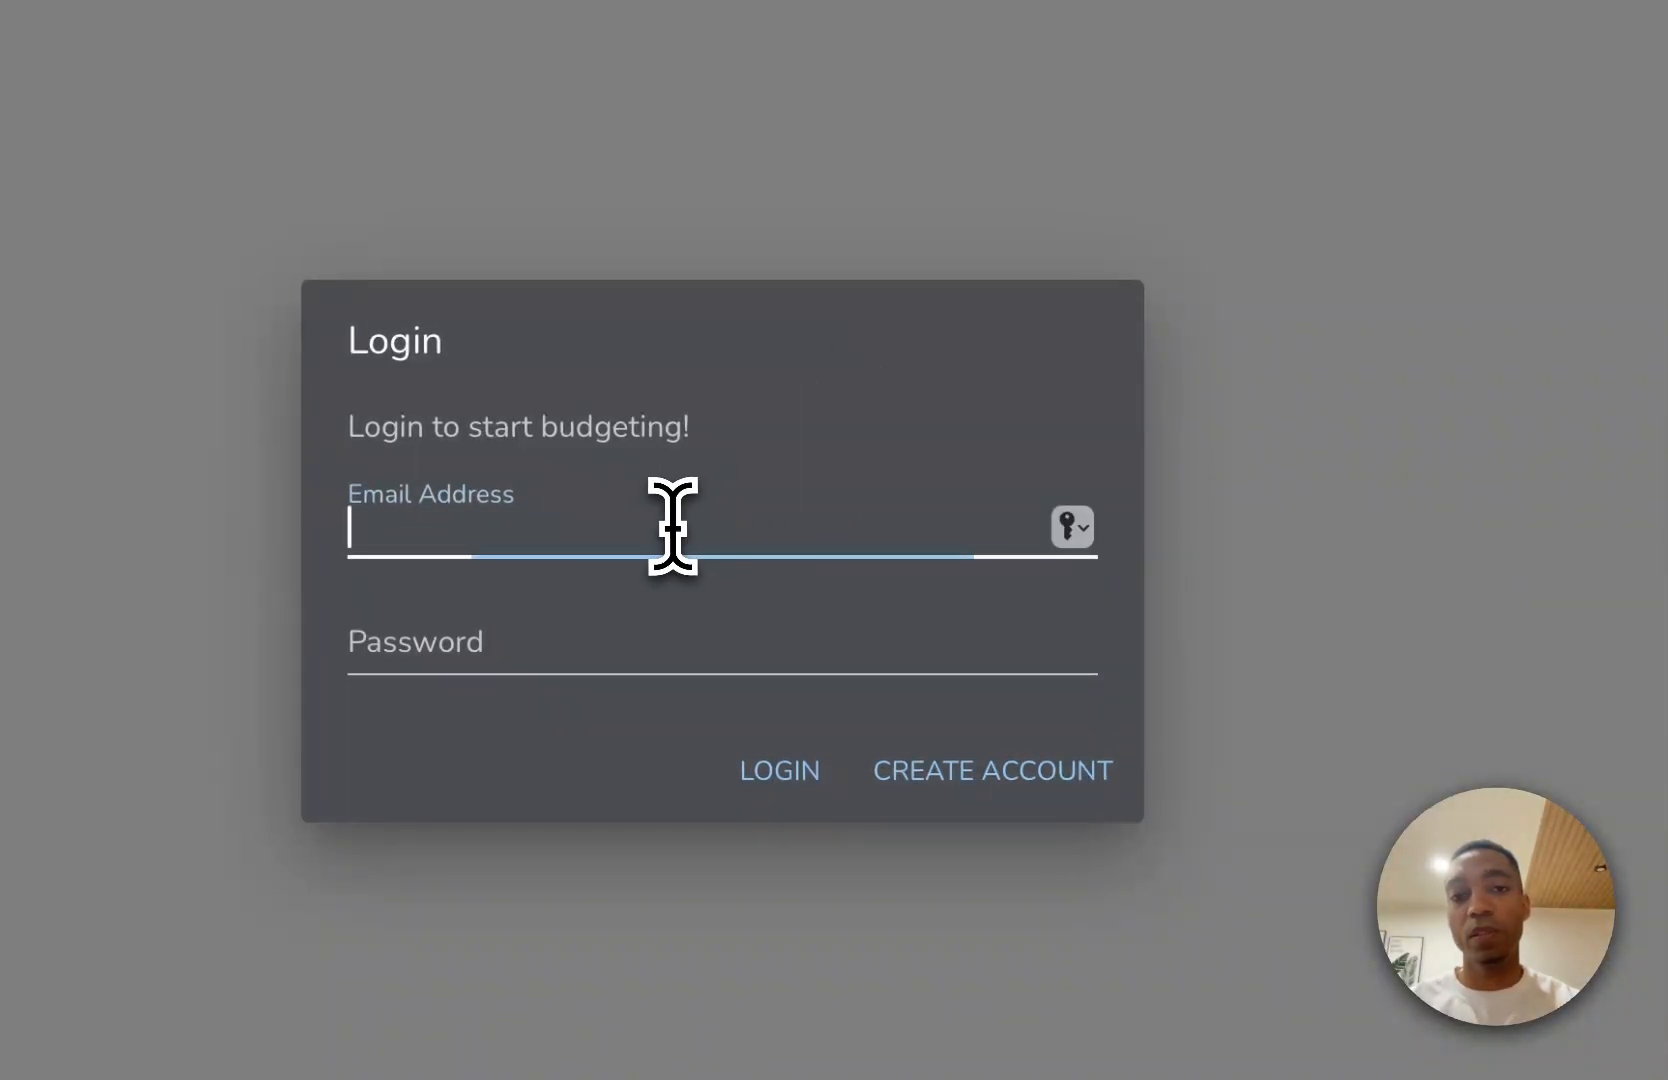
click(666, 602)
click(797, 608)
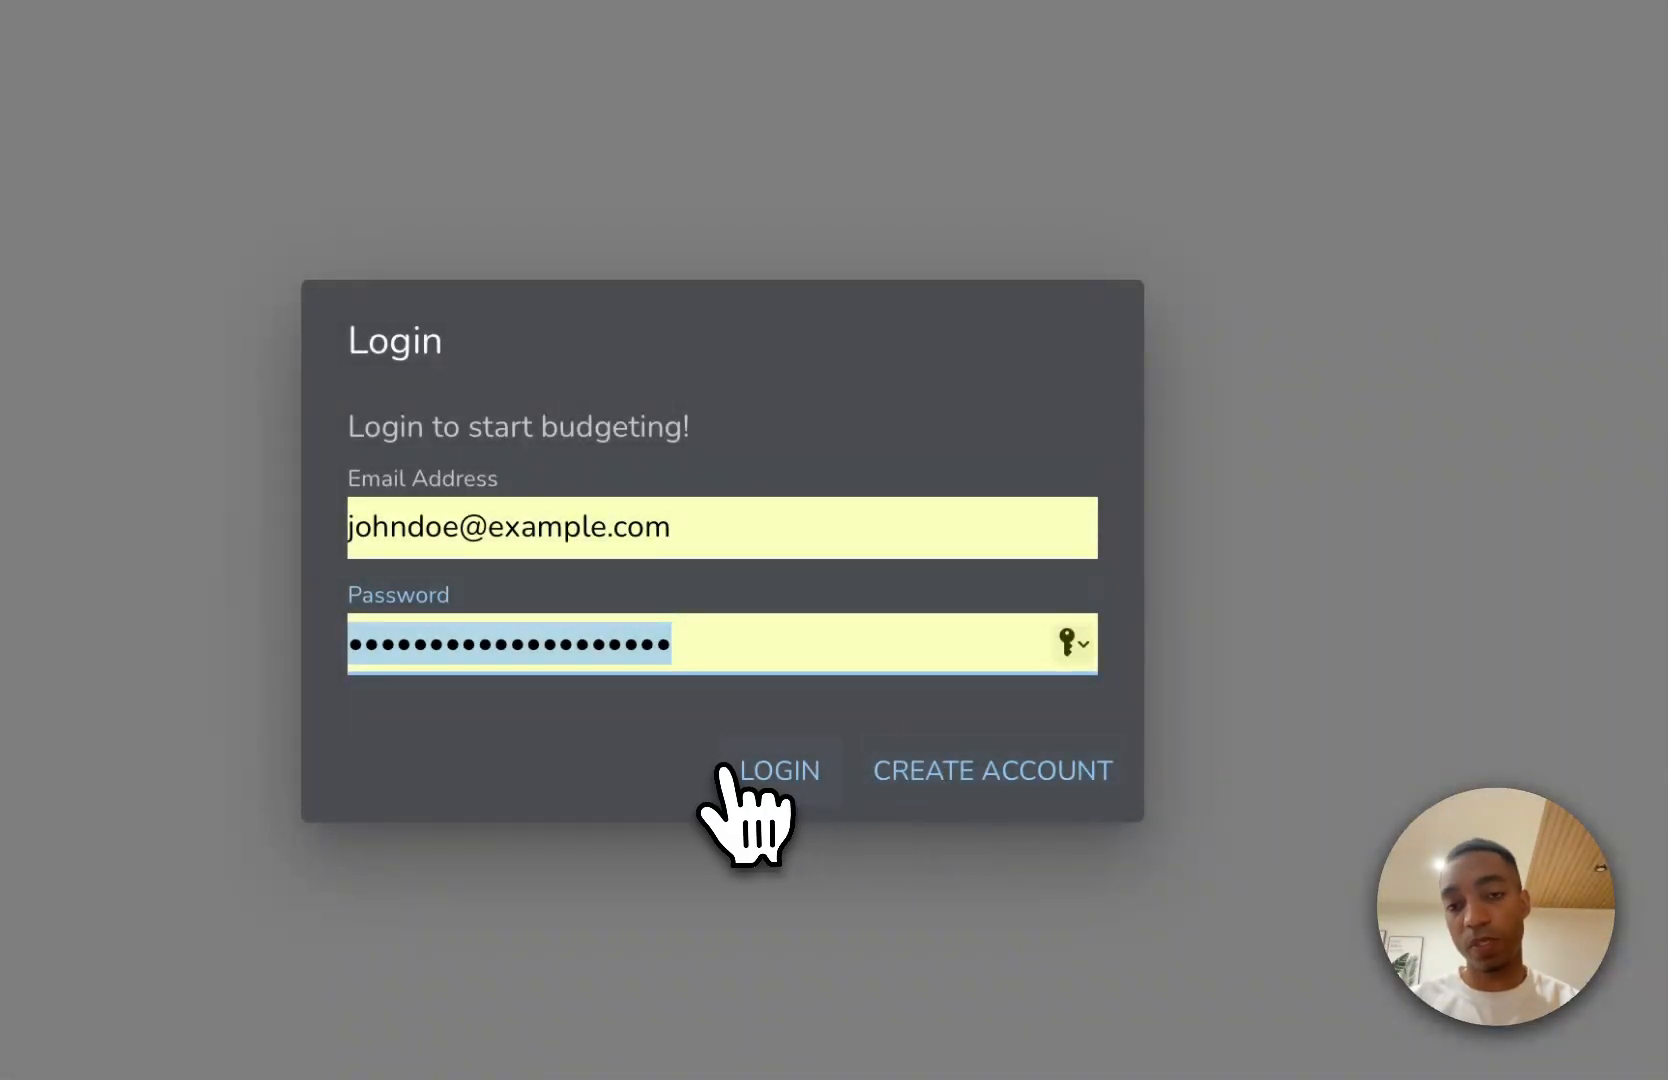
click(986, 777)
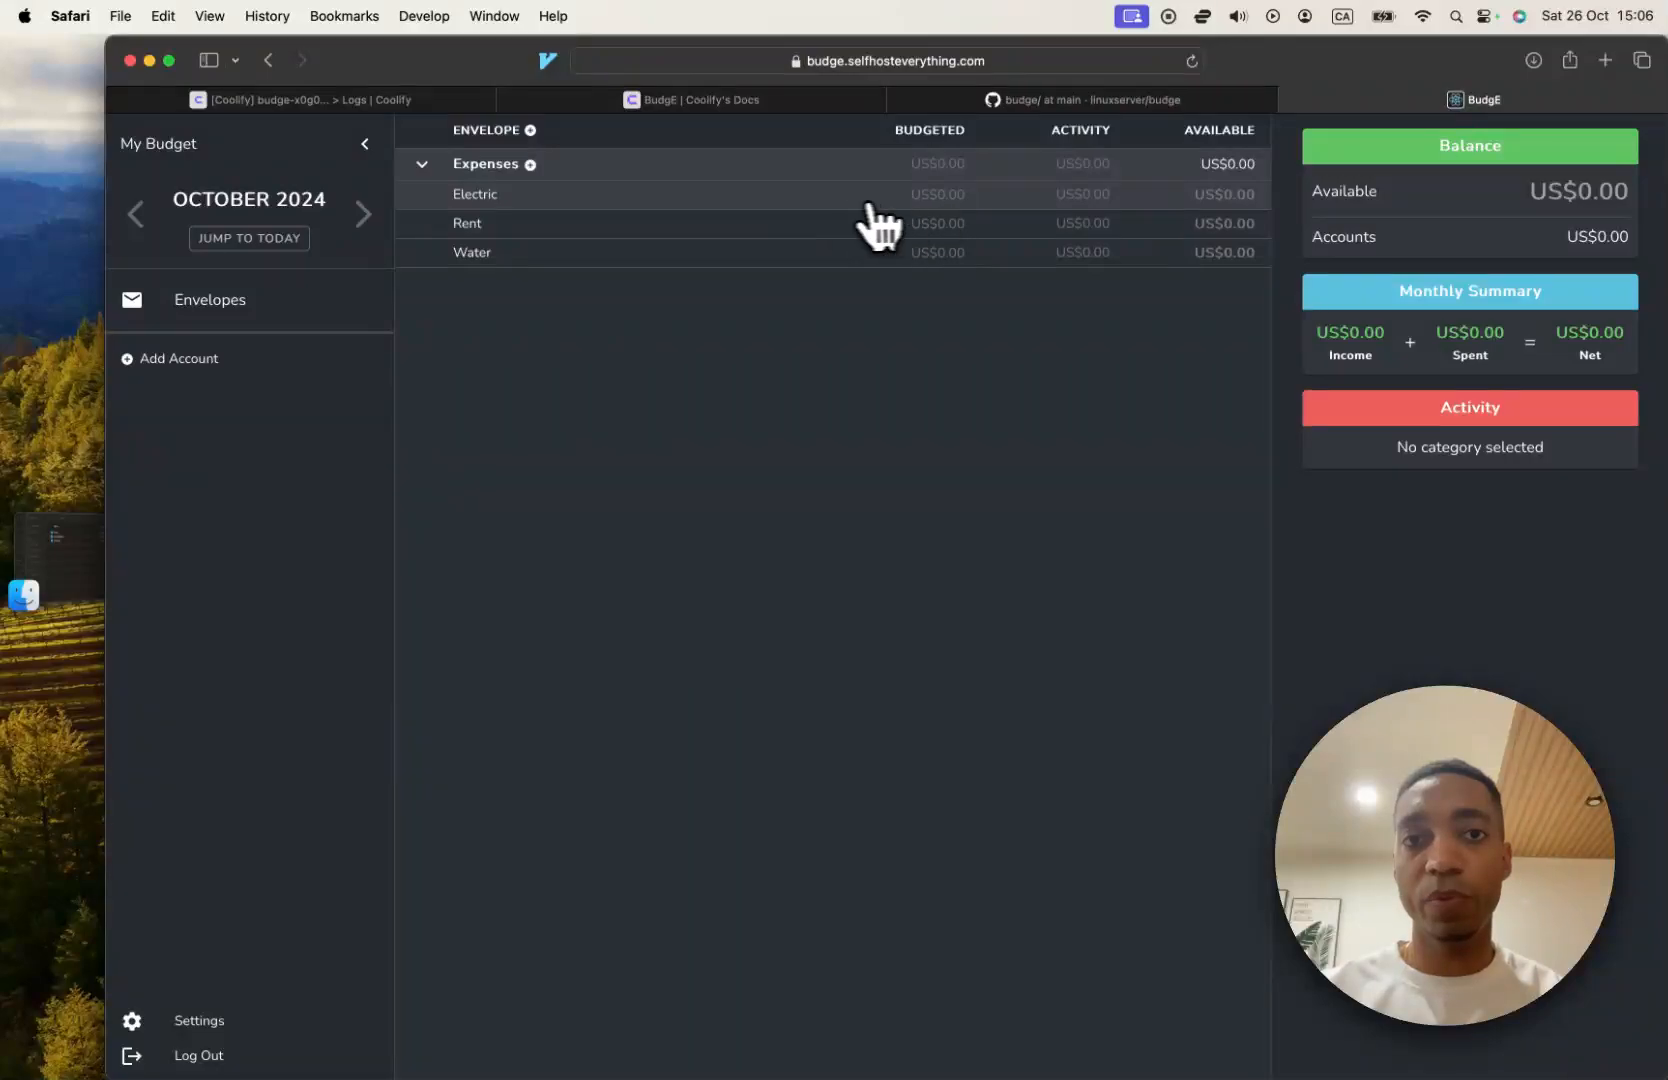
Try the budgeted amount fields of the Electric and Rent envelopes, and open and save the Electric envelope's details.
click(866, 200)
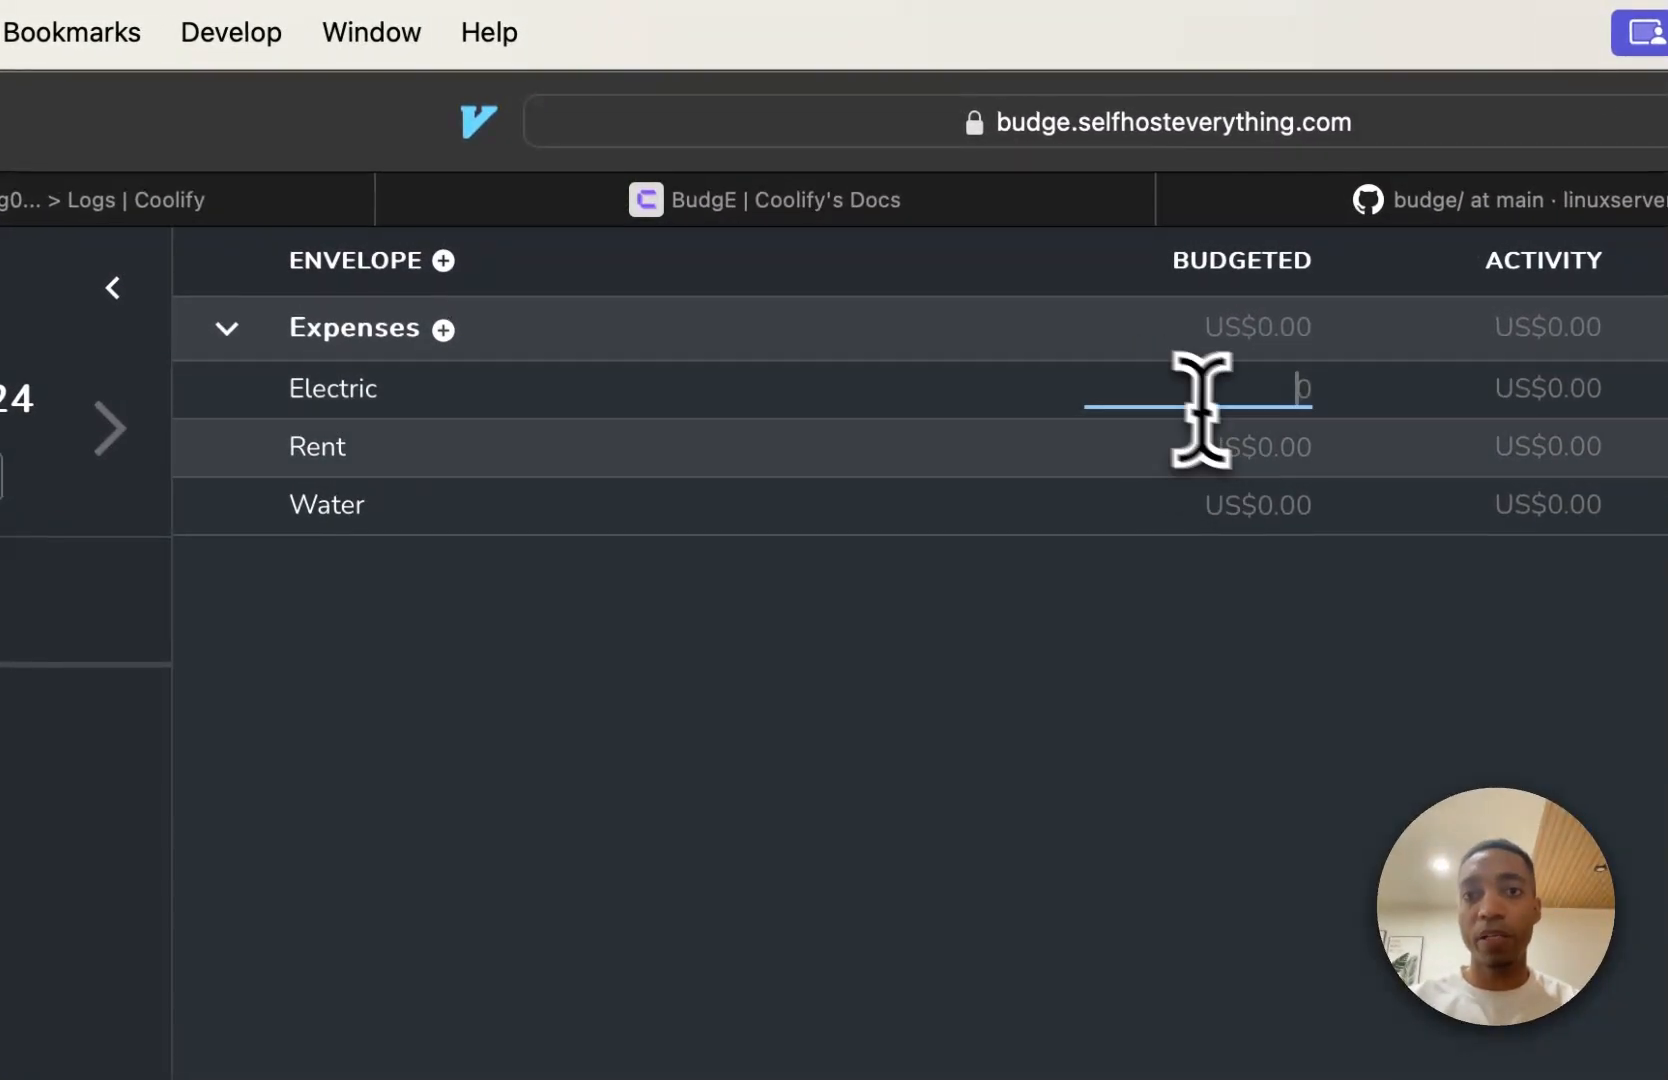
key(Tab)
click(1228, 440)
click(1242, 386)
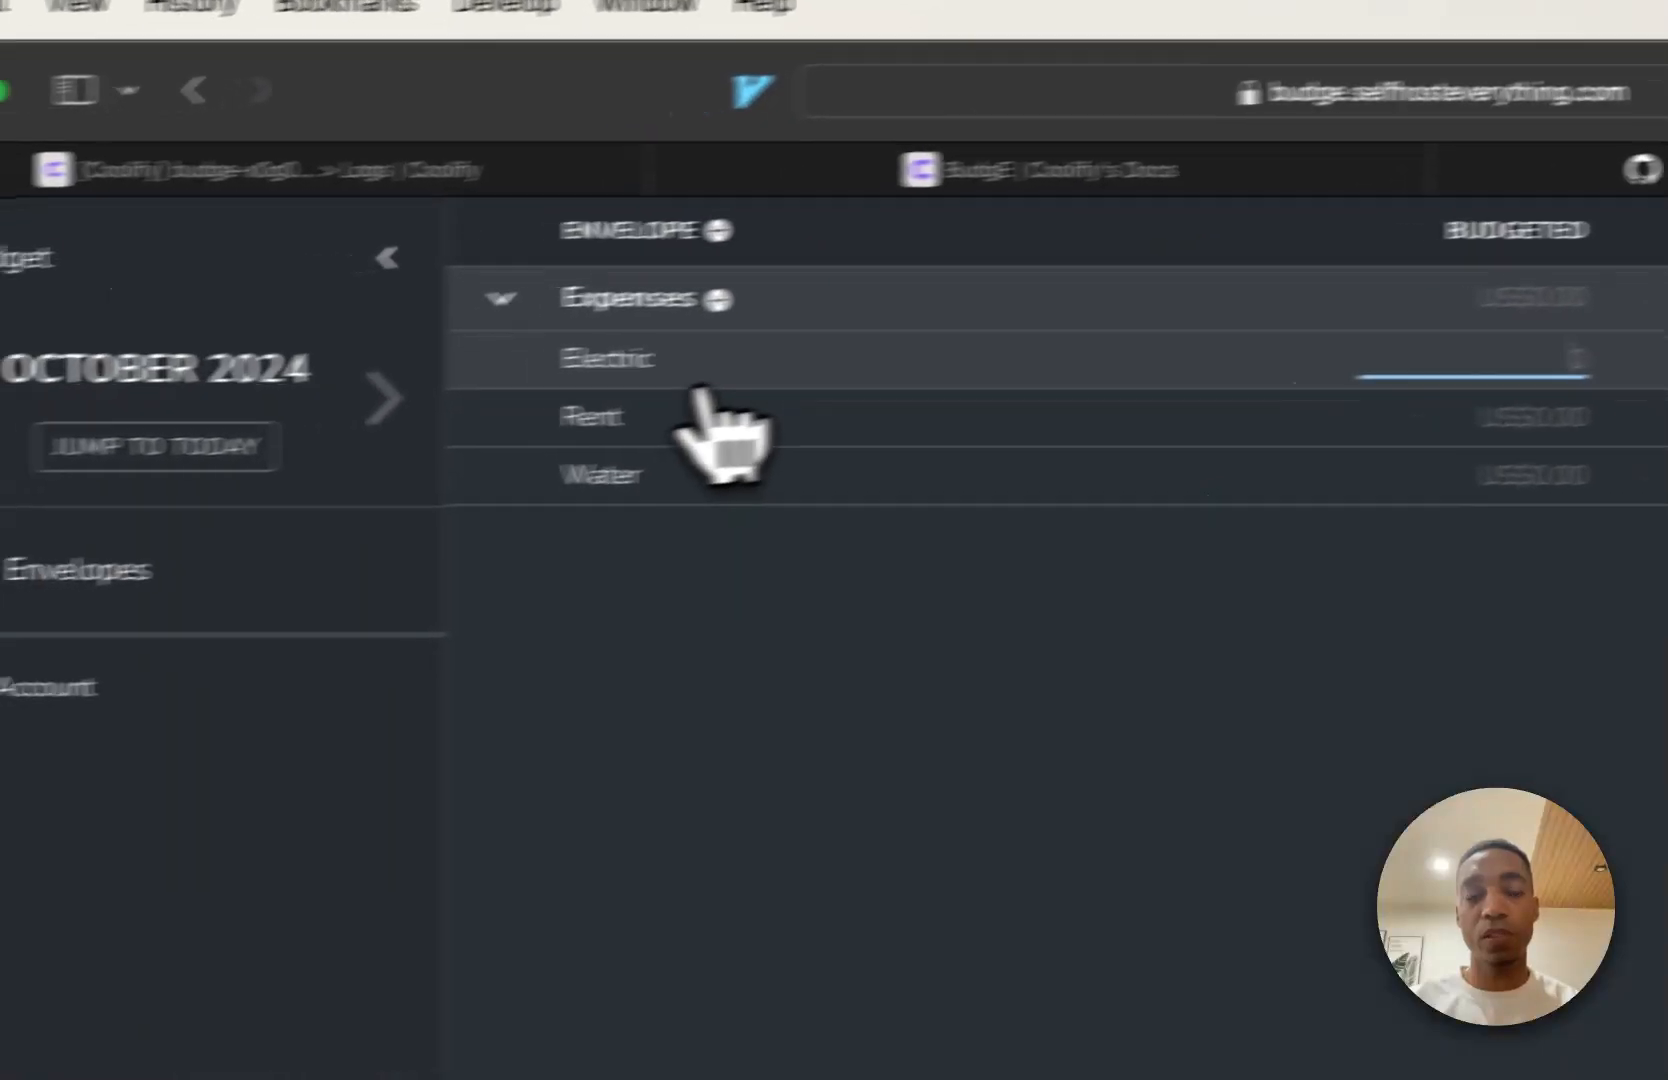
click(815, 350)
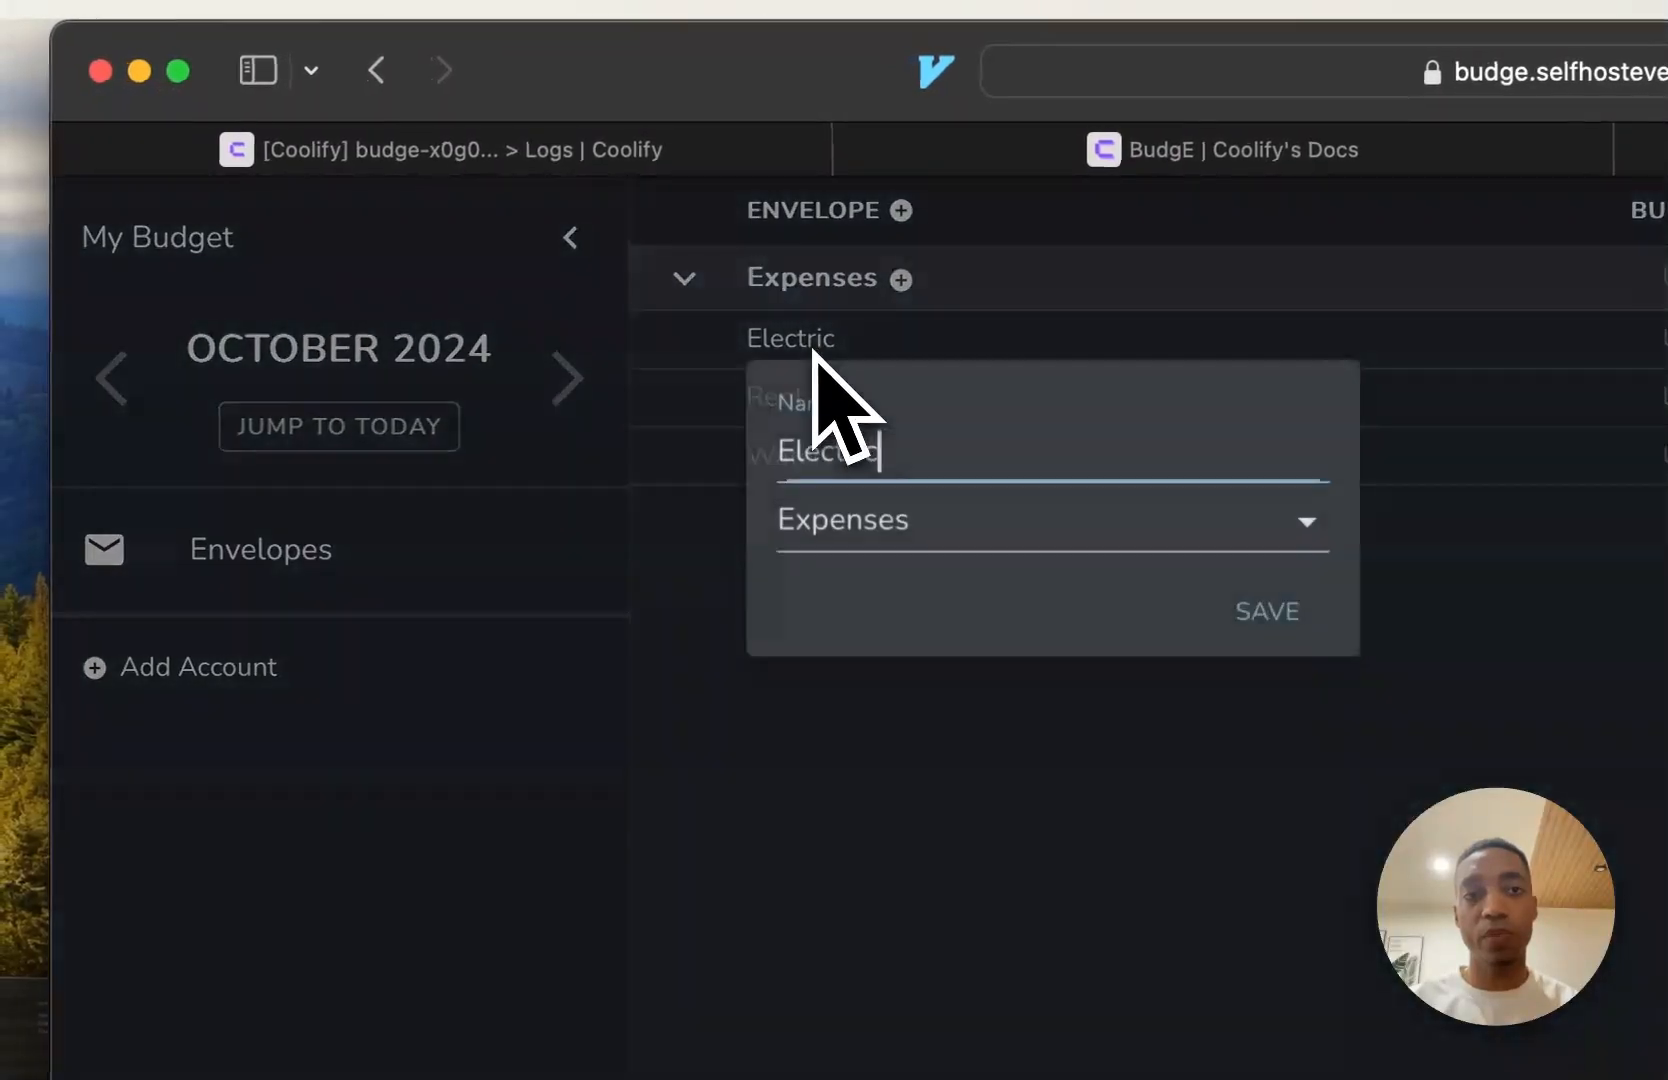
click(1235, 612)
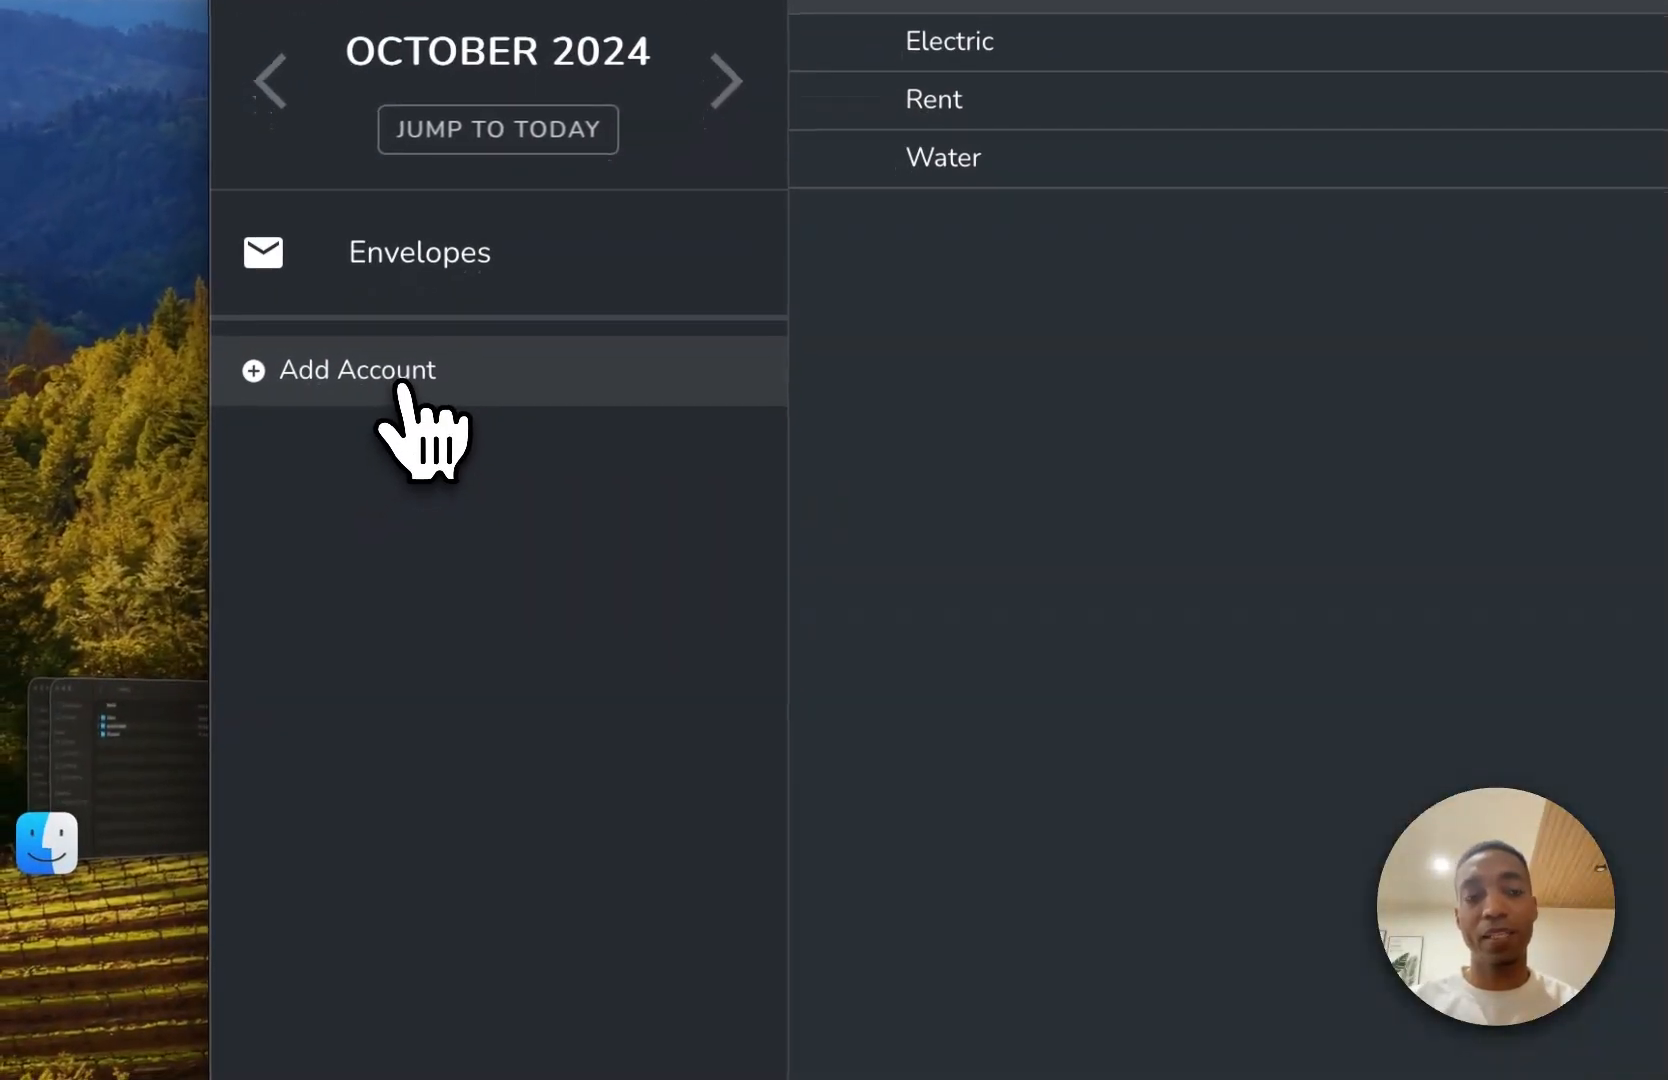
Open the form for adding an account, check the available account types and cancel it.
click(403, 378)
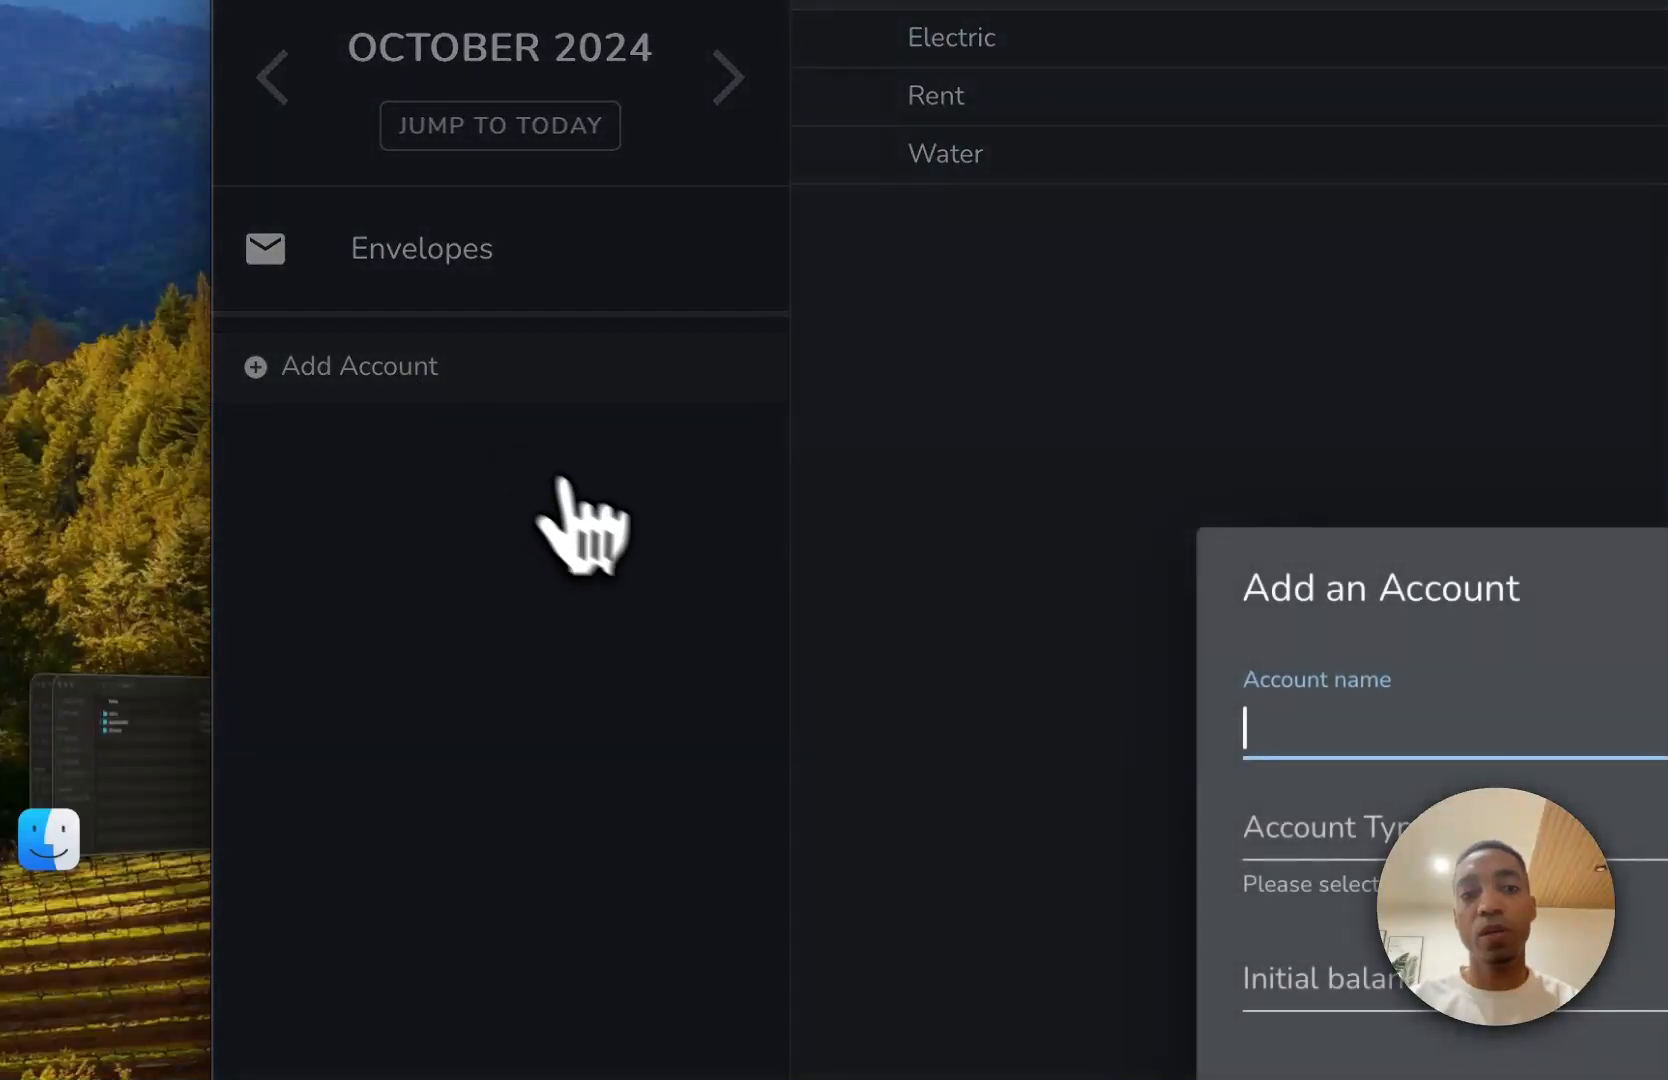
click(940, 510)
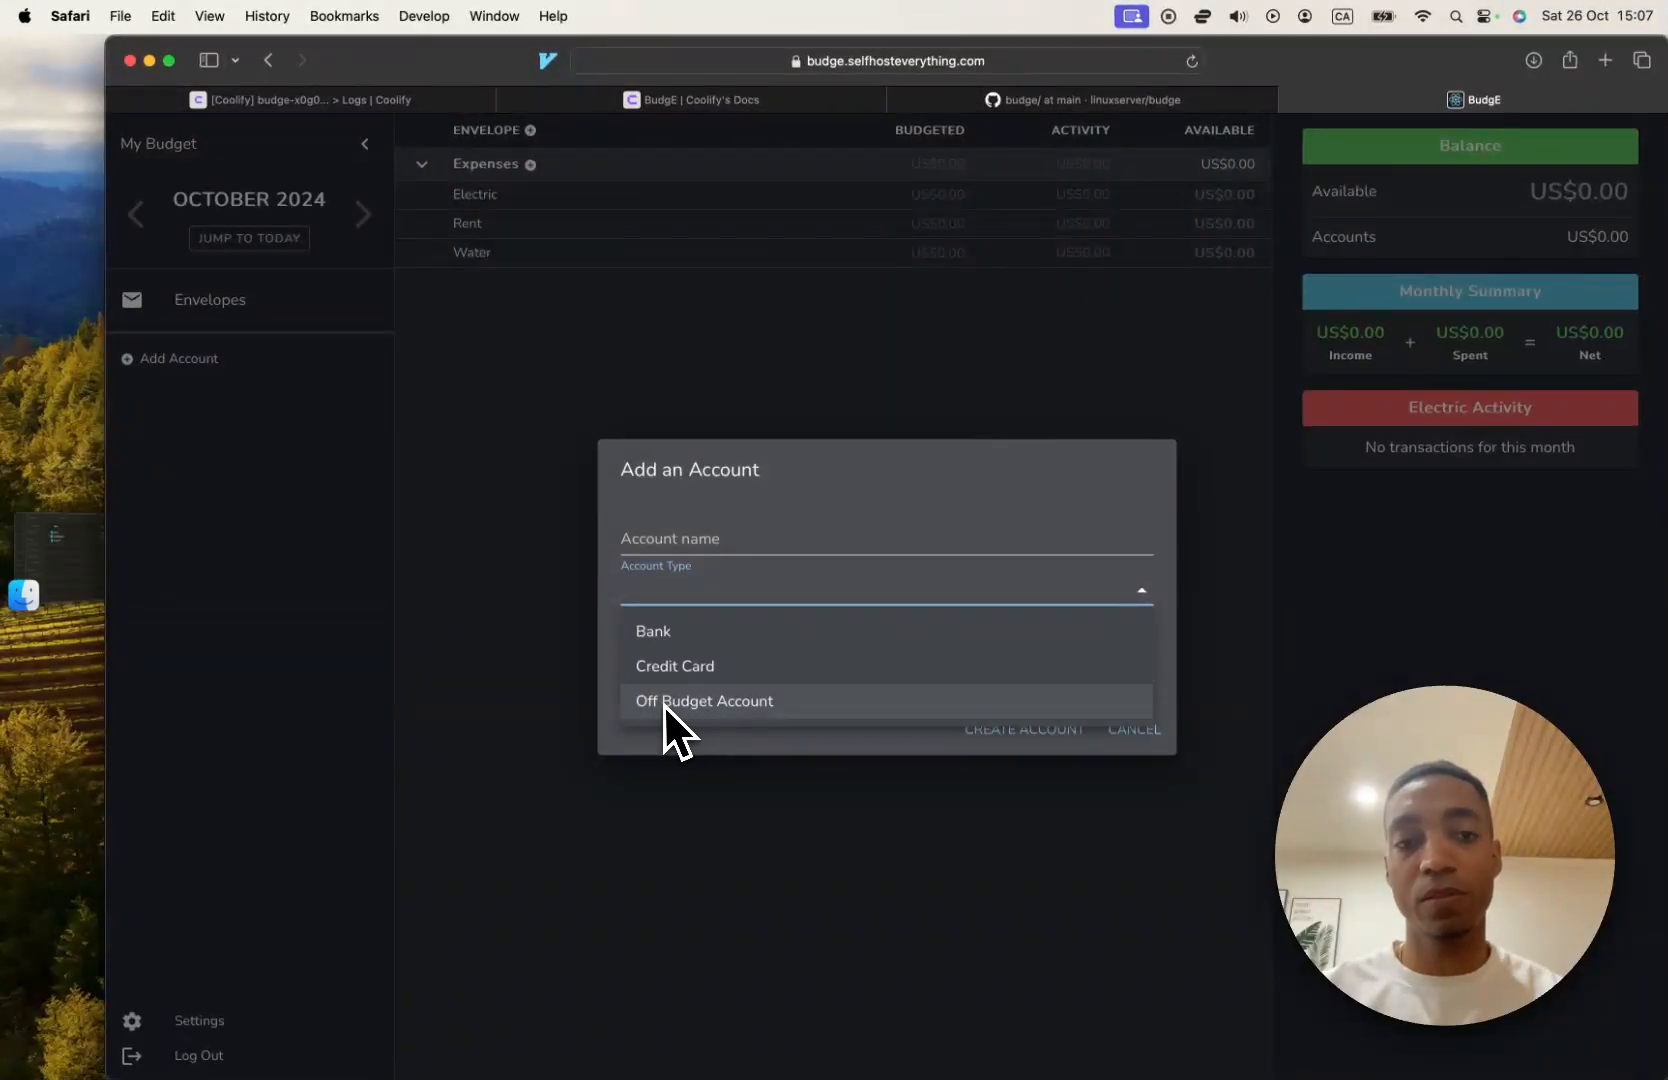
click(481, 616)
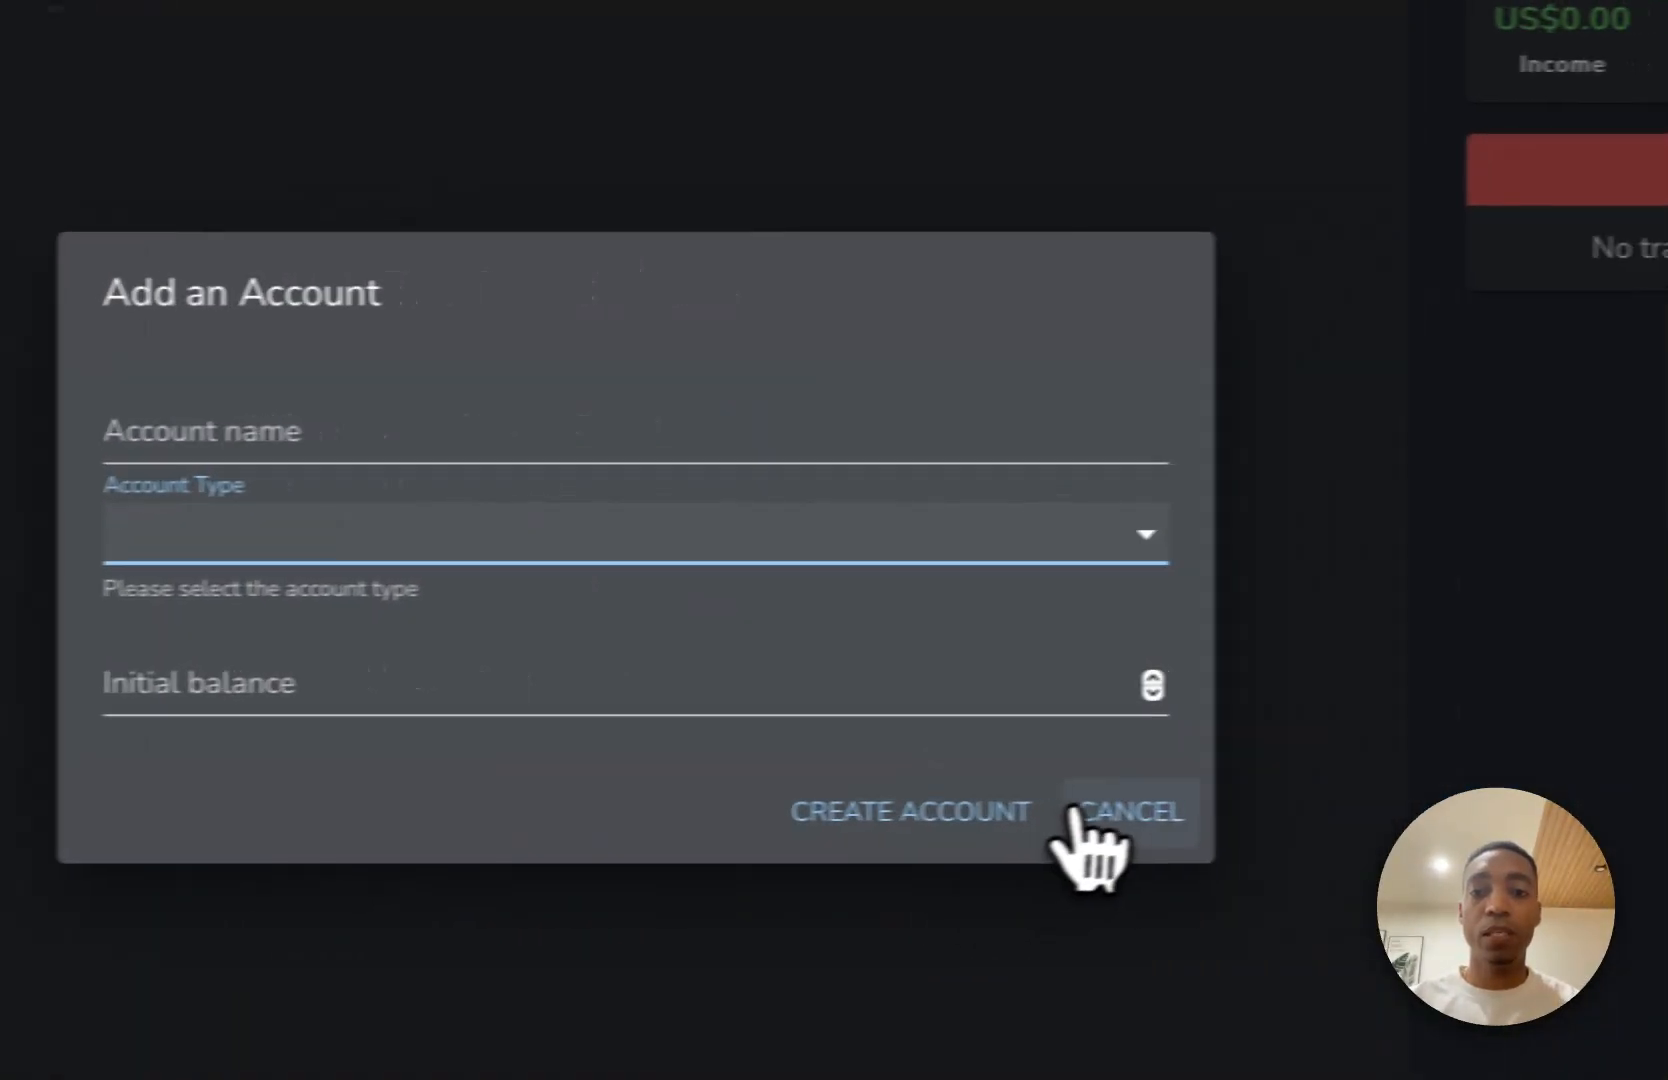
click(1072, 810)
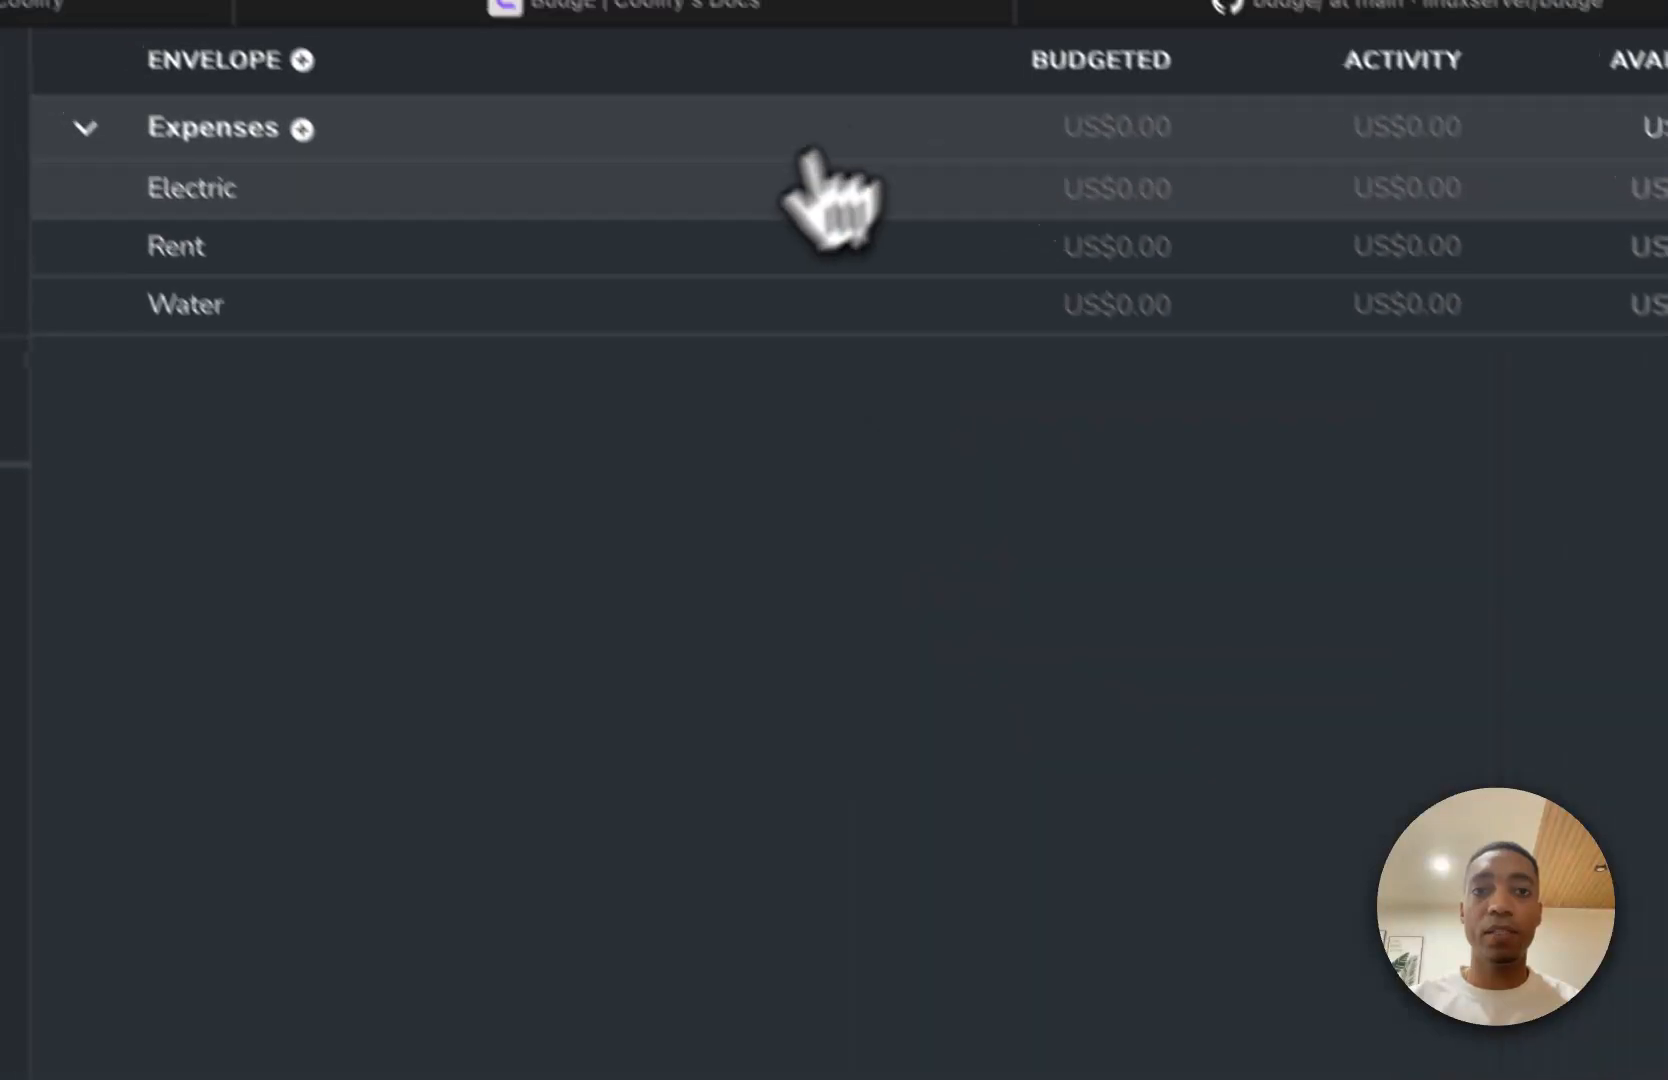
Try to set the Rent envelope's budgeted amount to 100.
click(1110, 190)
text(100)
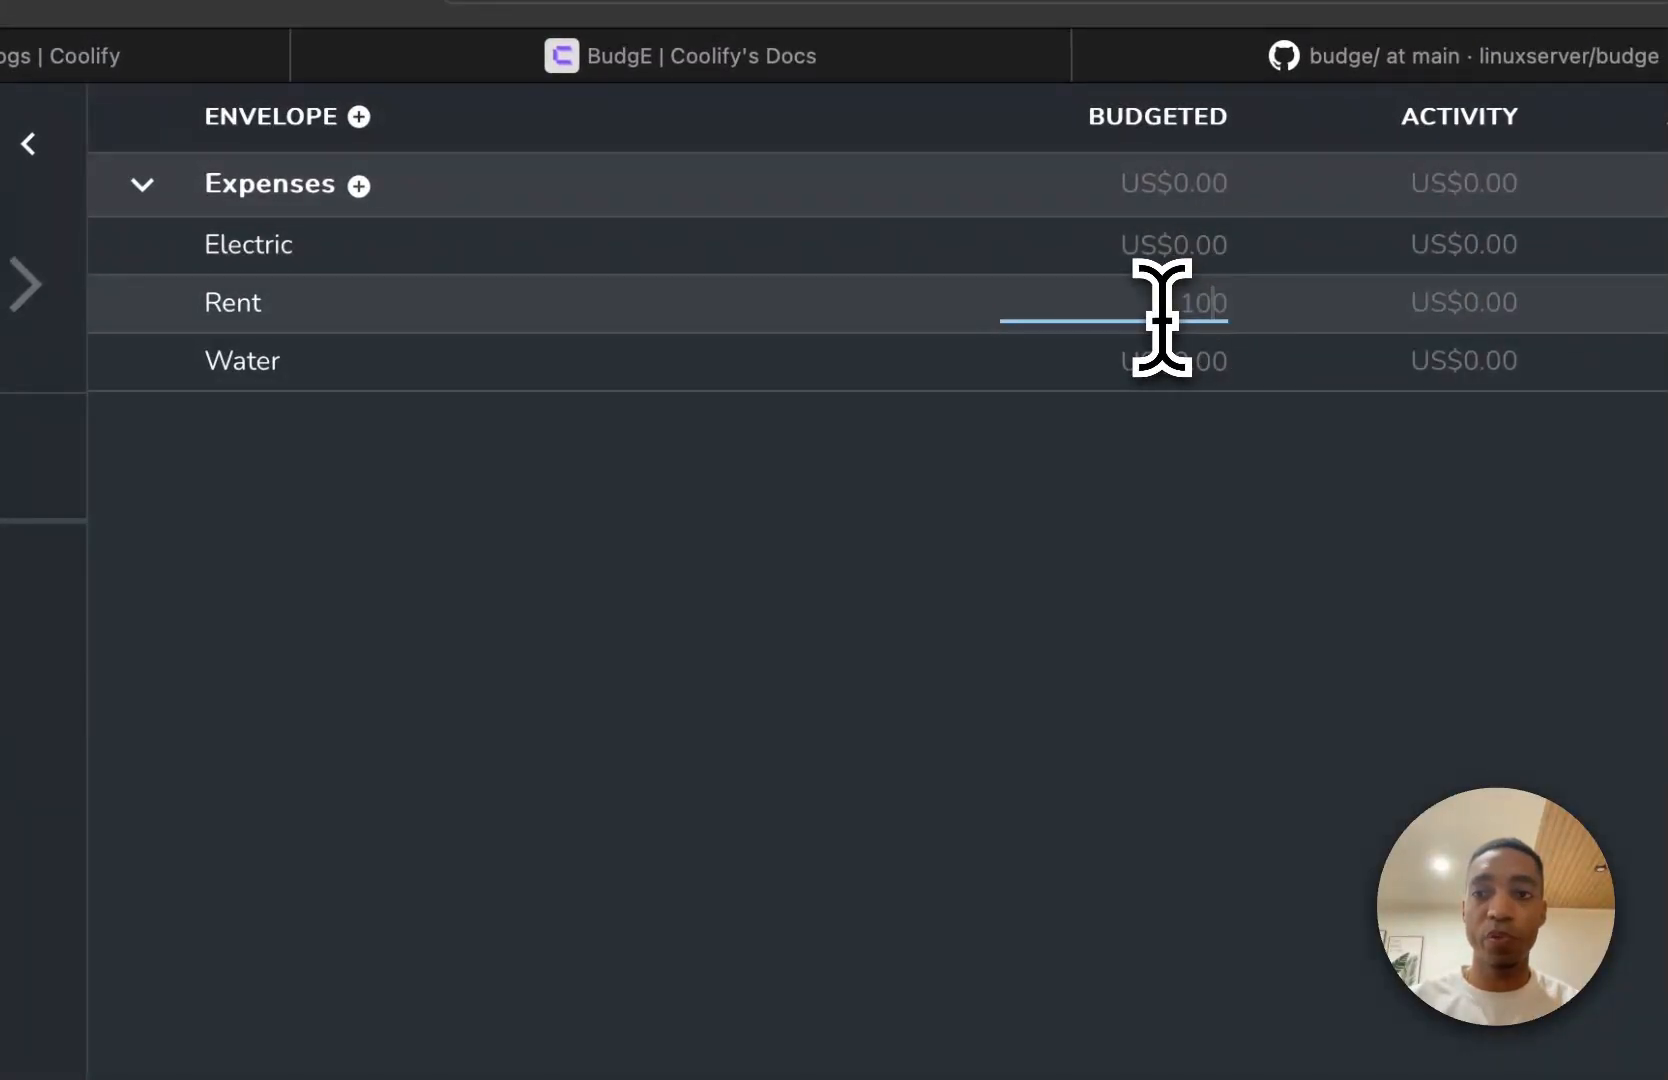
key(Escape)
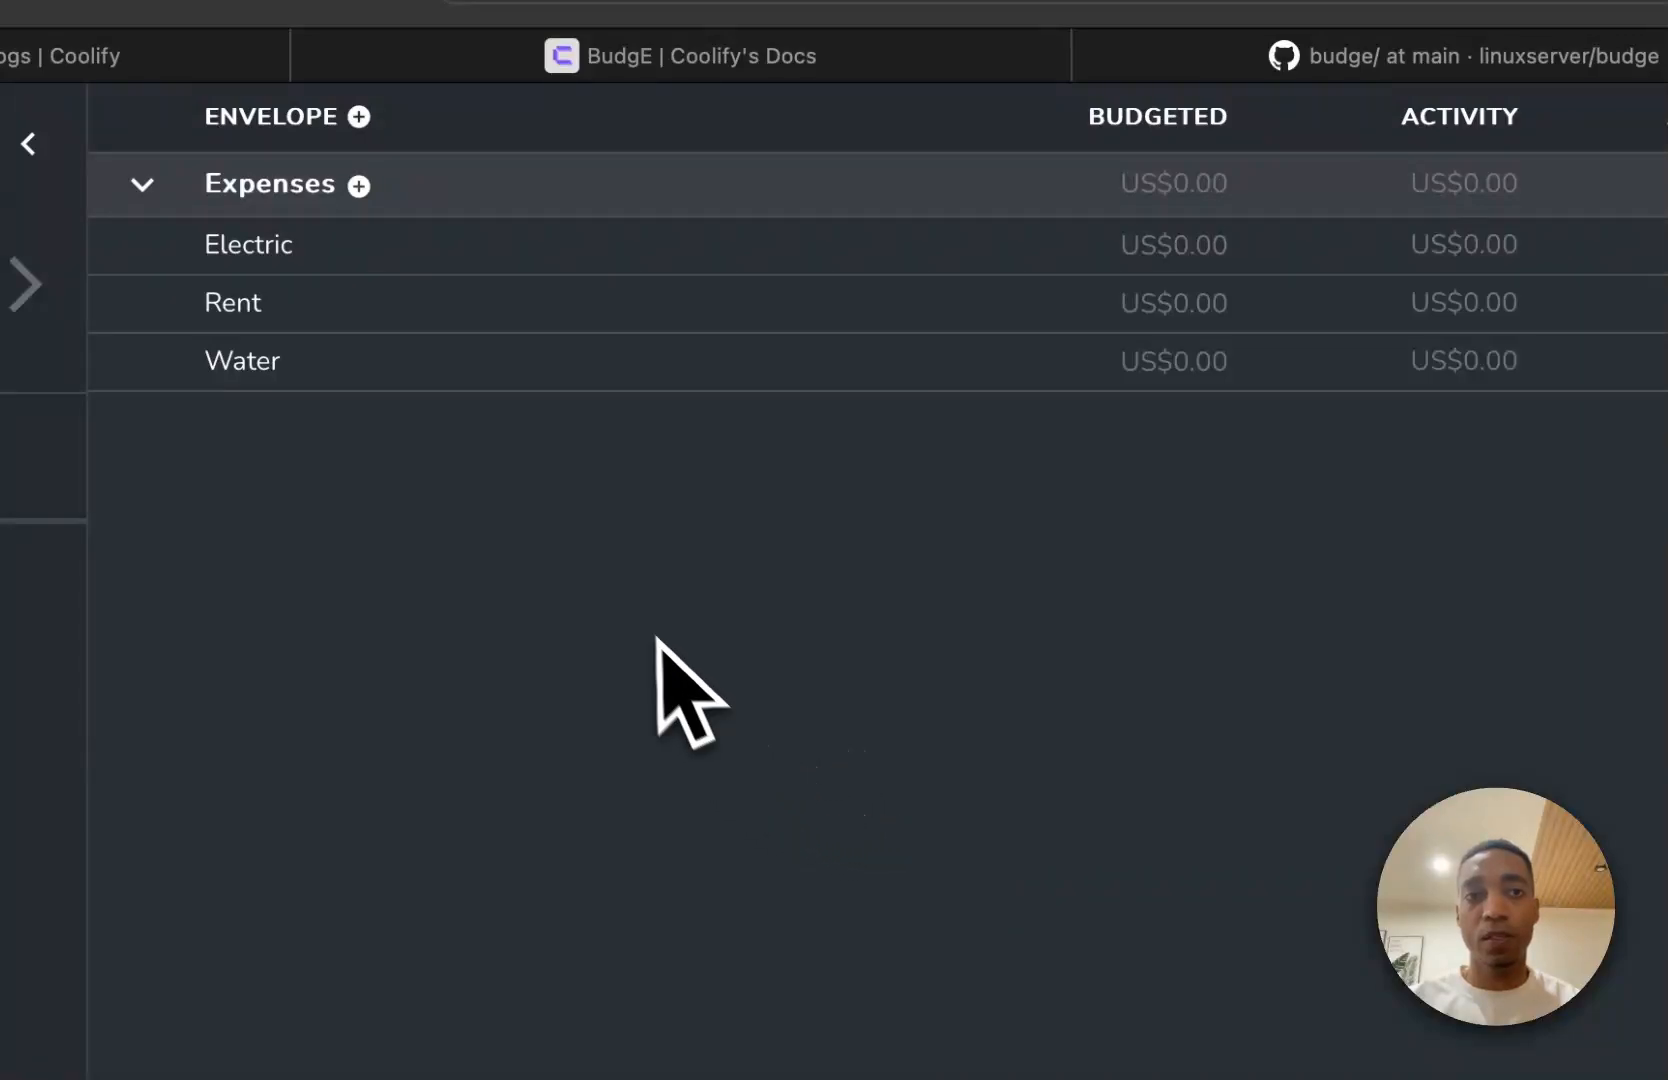
right_click(657, 638)
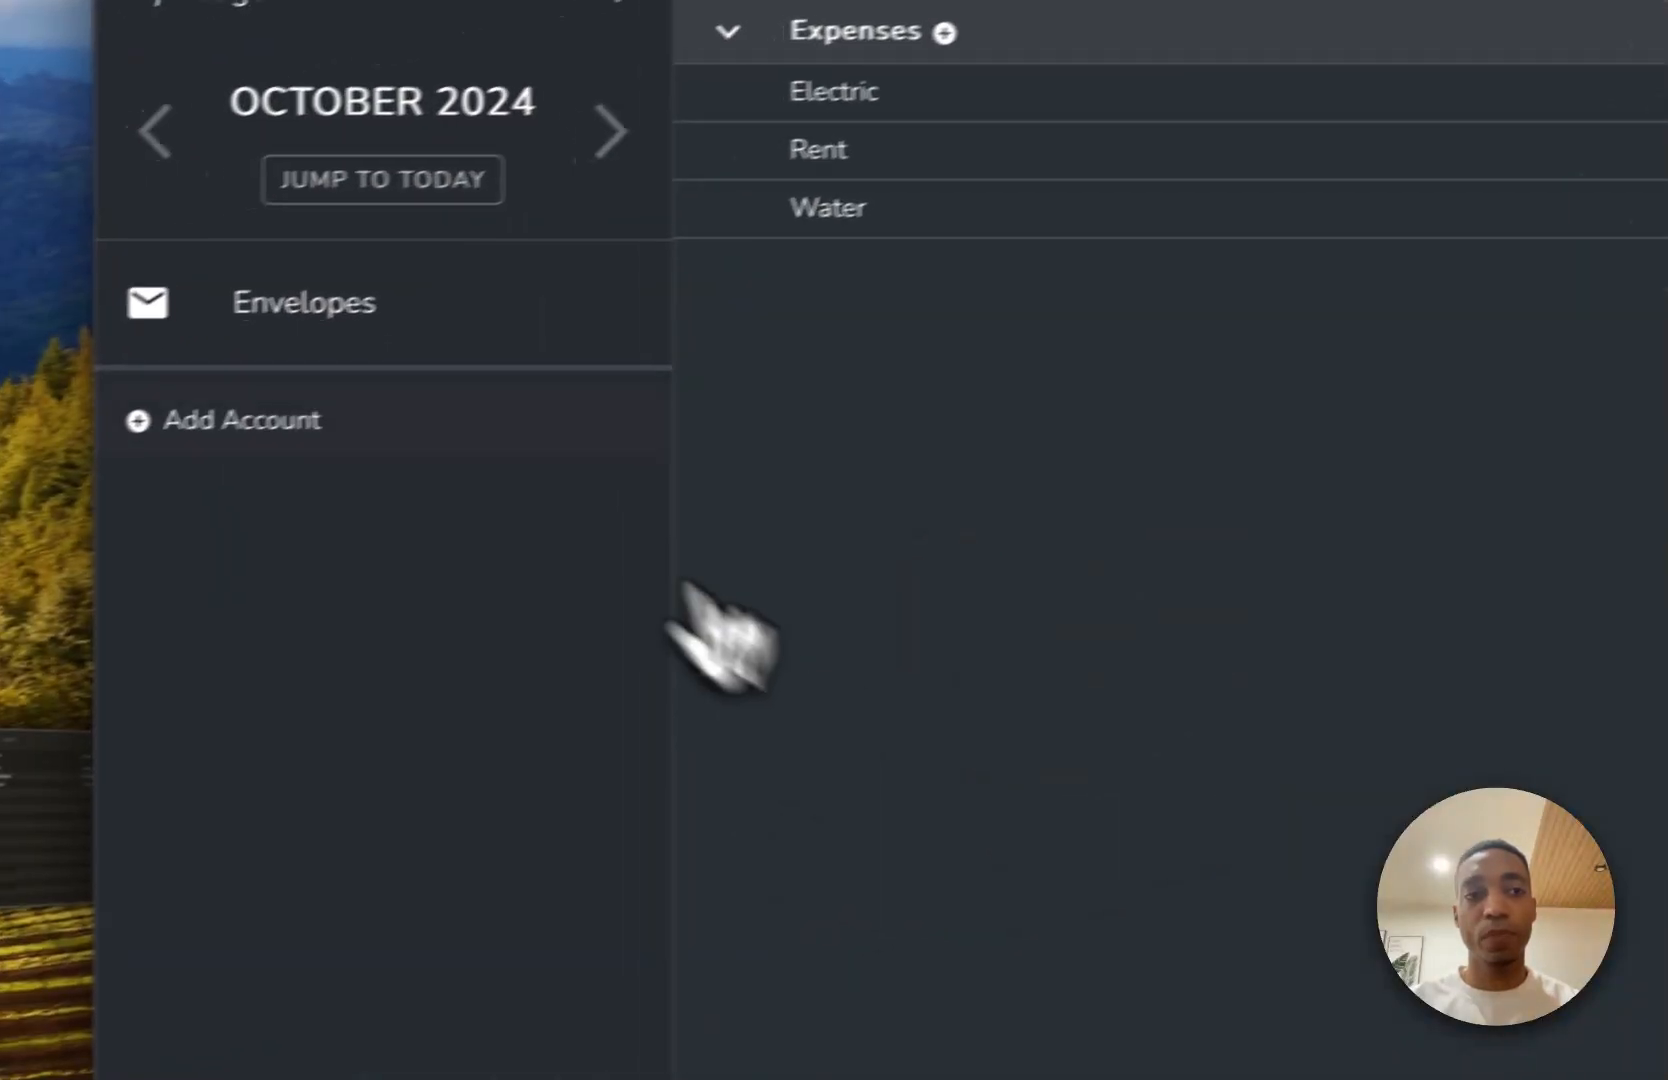
Create an account named Chequing with the type Bank and an initial balance of 1000.
click(358, 420)
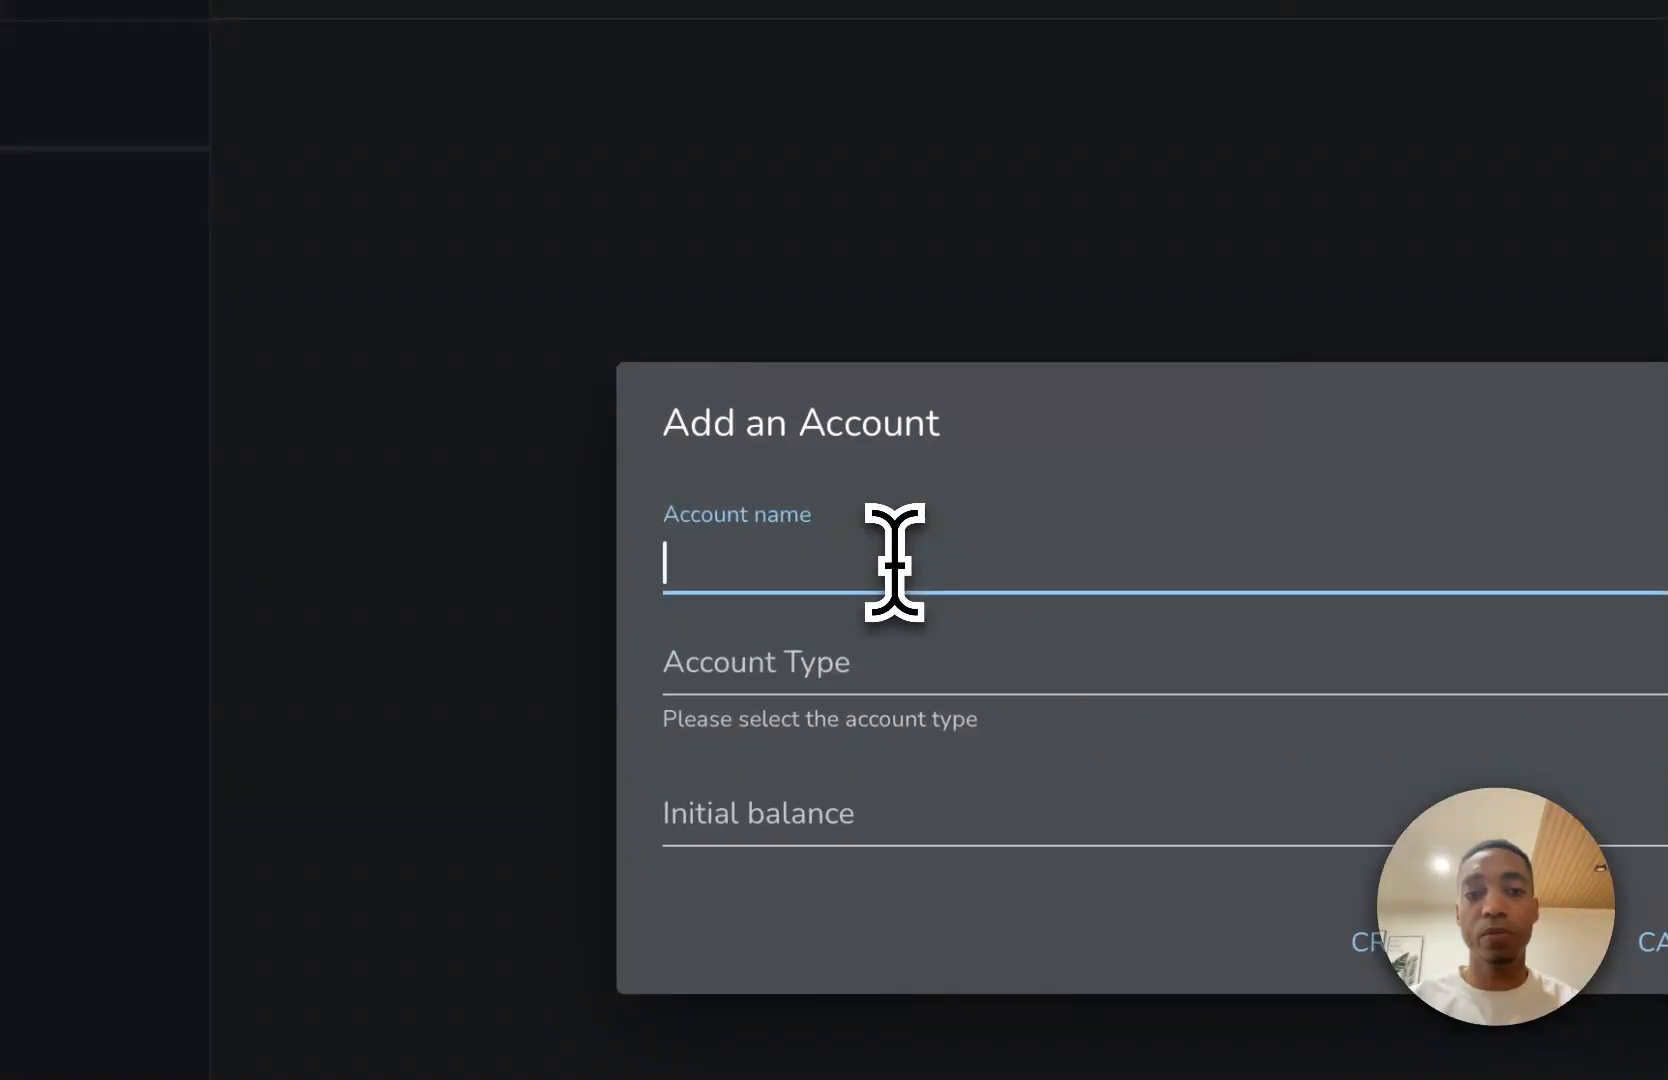
text(Chec)
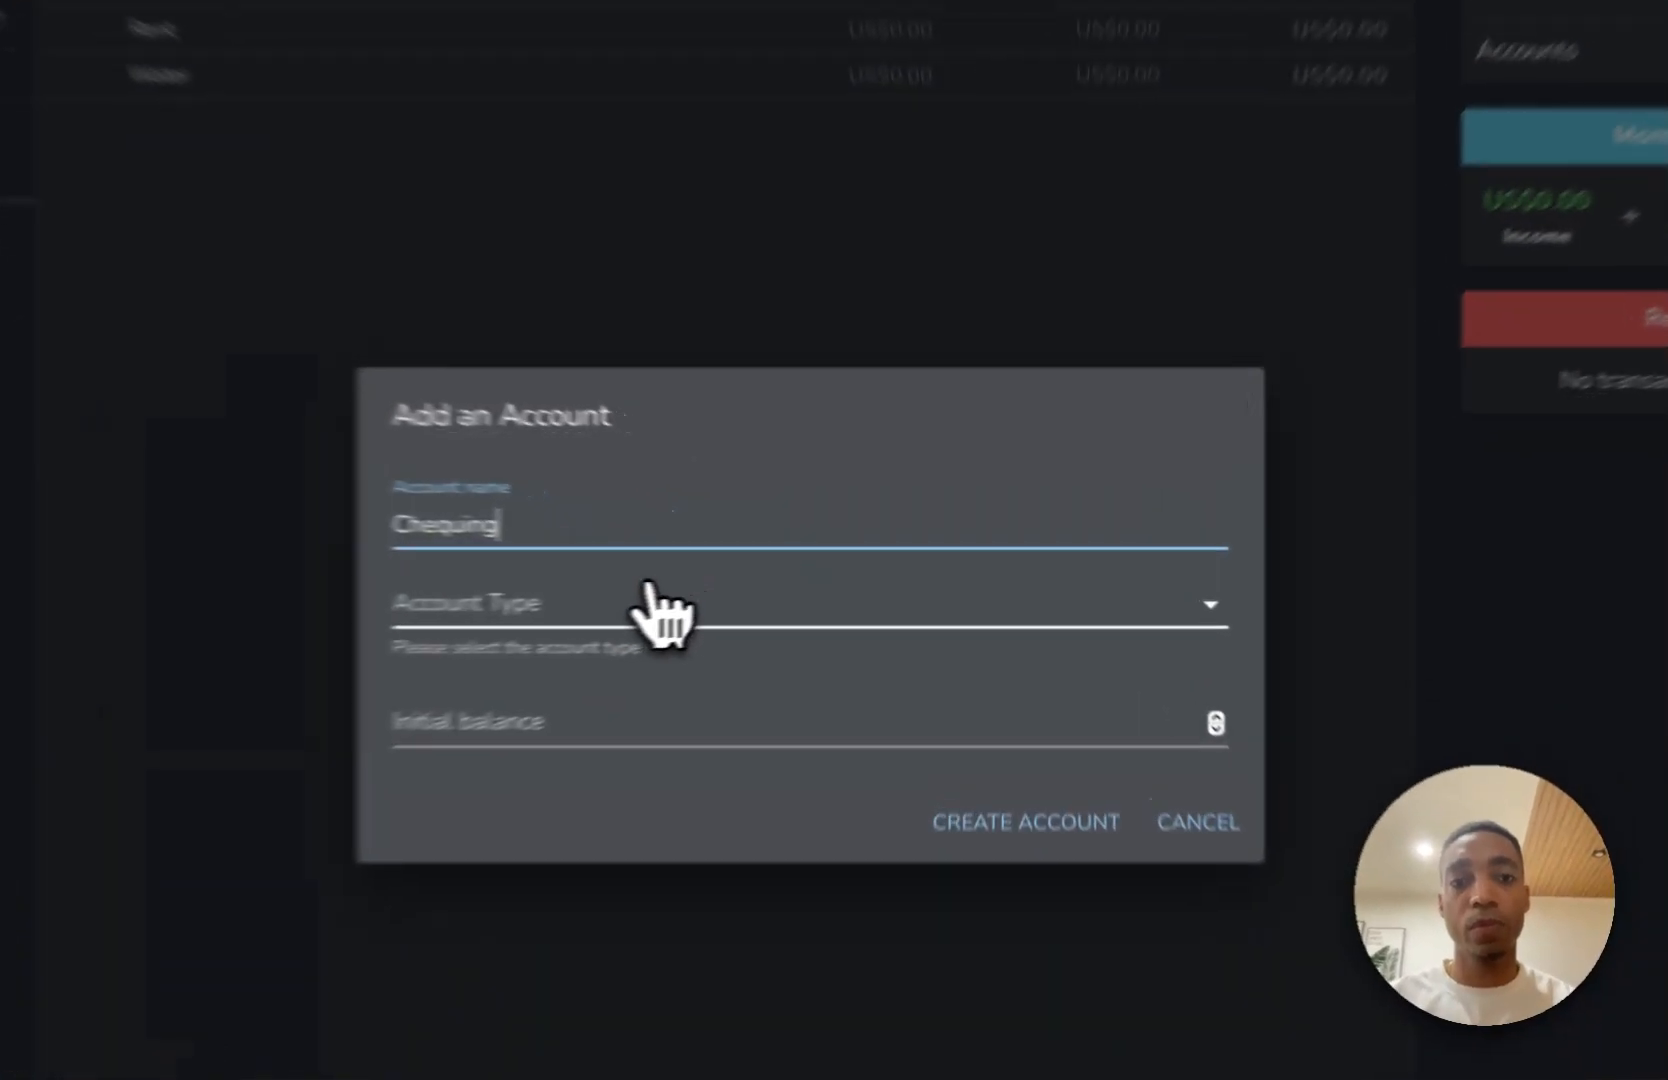
click(790, 592)
click(780, 630)
click(1054, 805)
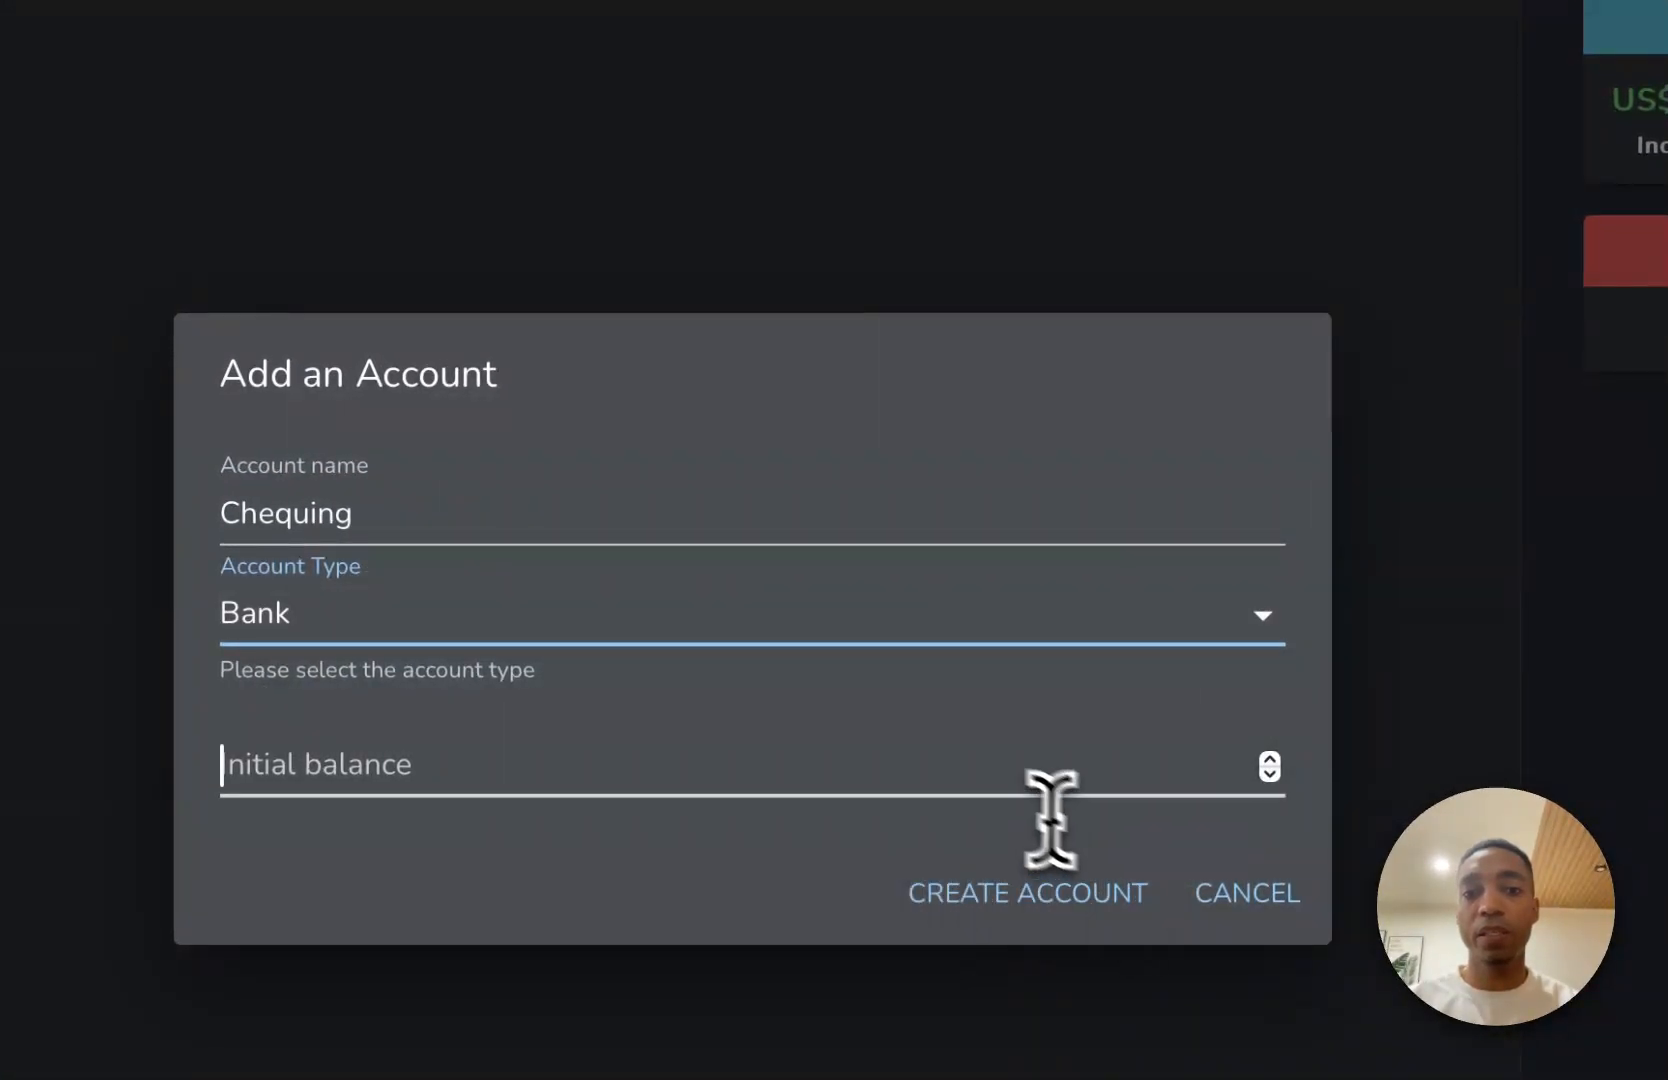
text(1000)
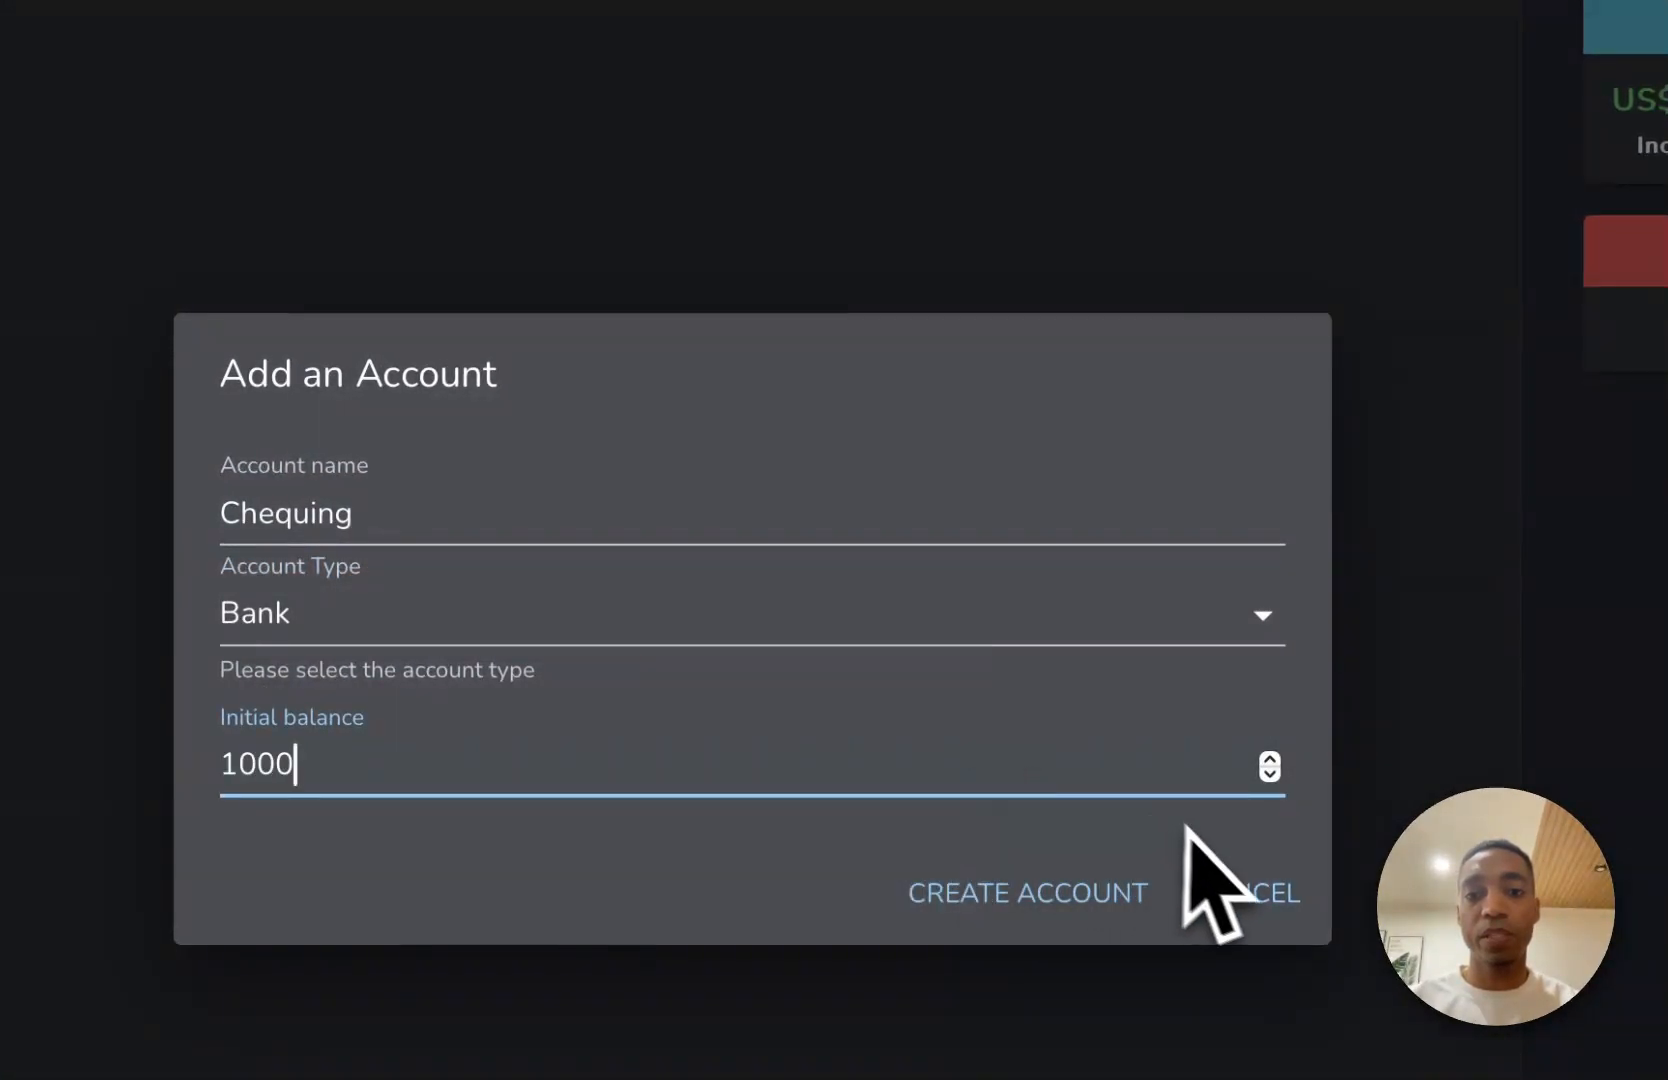
click(1042, 892)
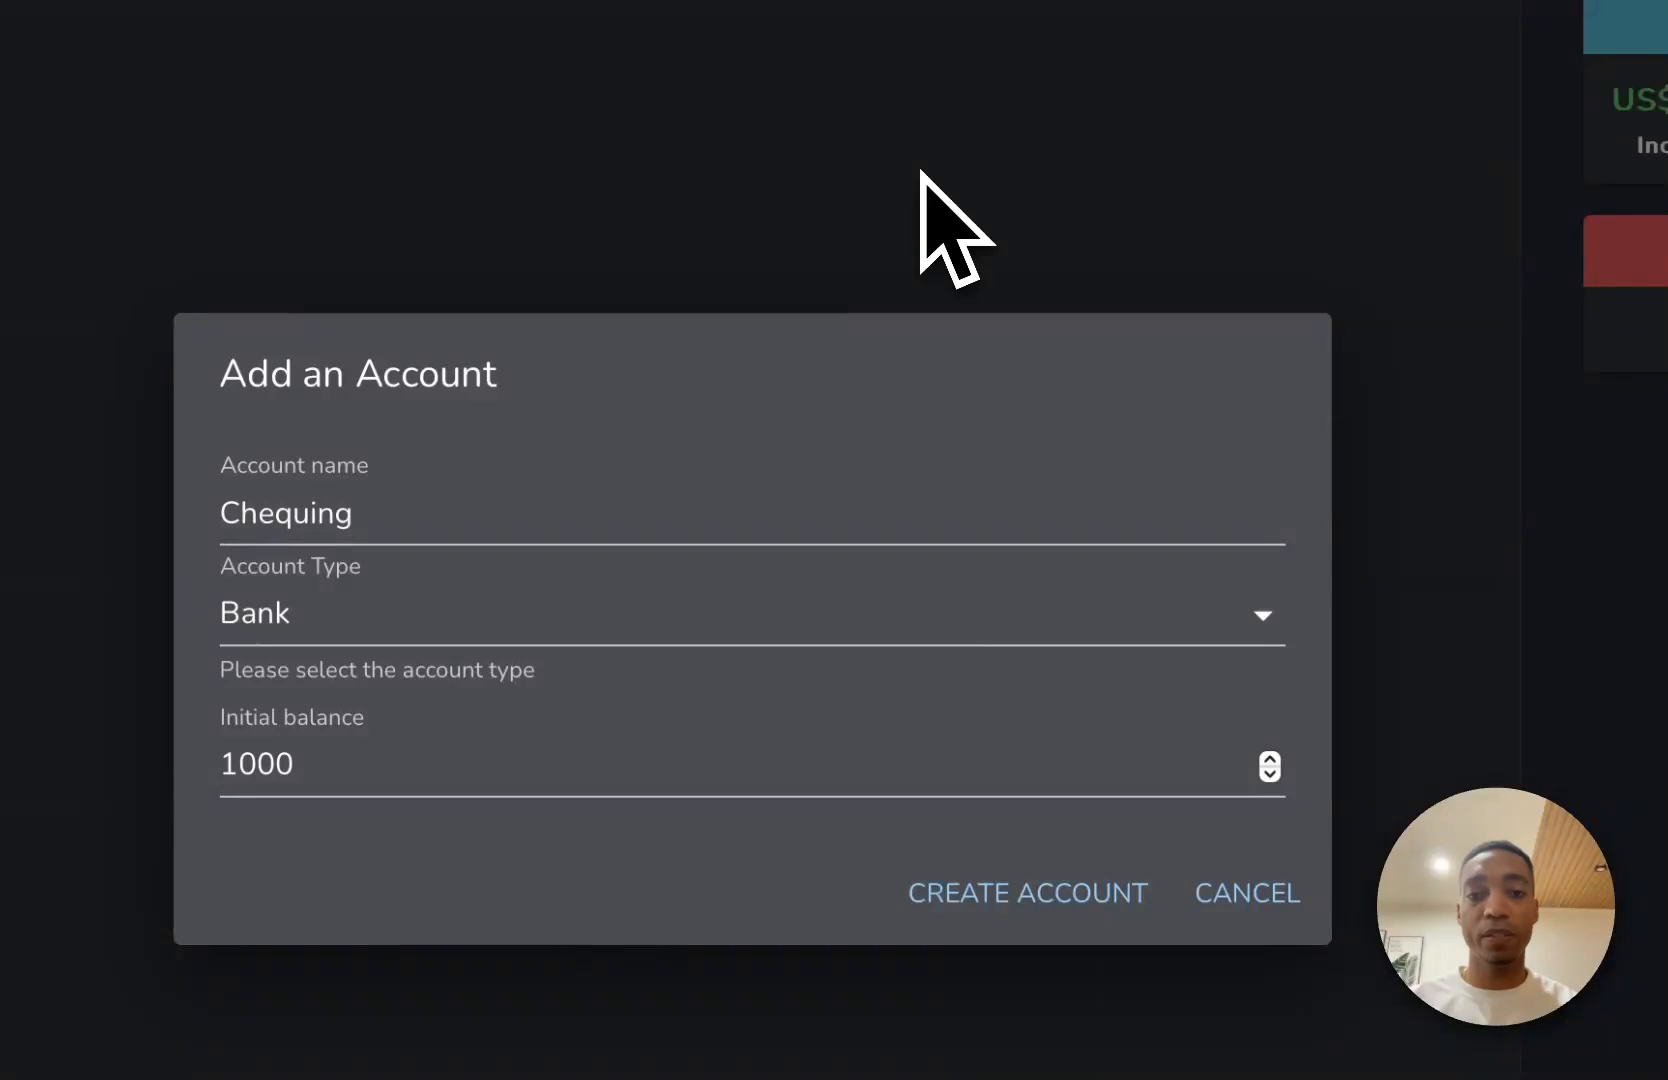
Inspect the page from the account form and look through its elements, network requests and console.
right_click(1046, 490)
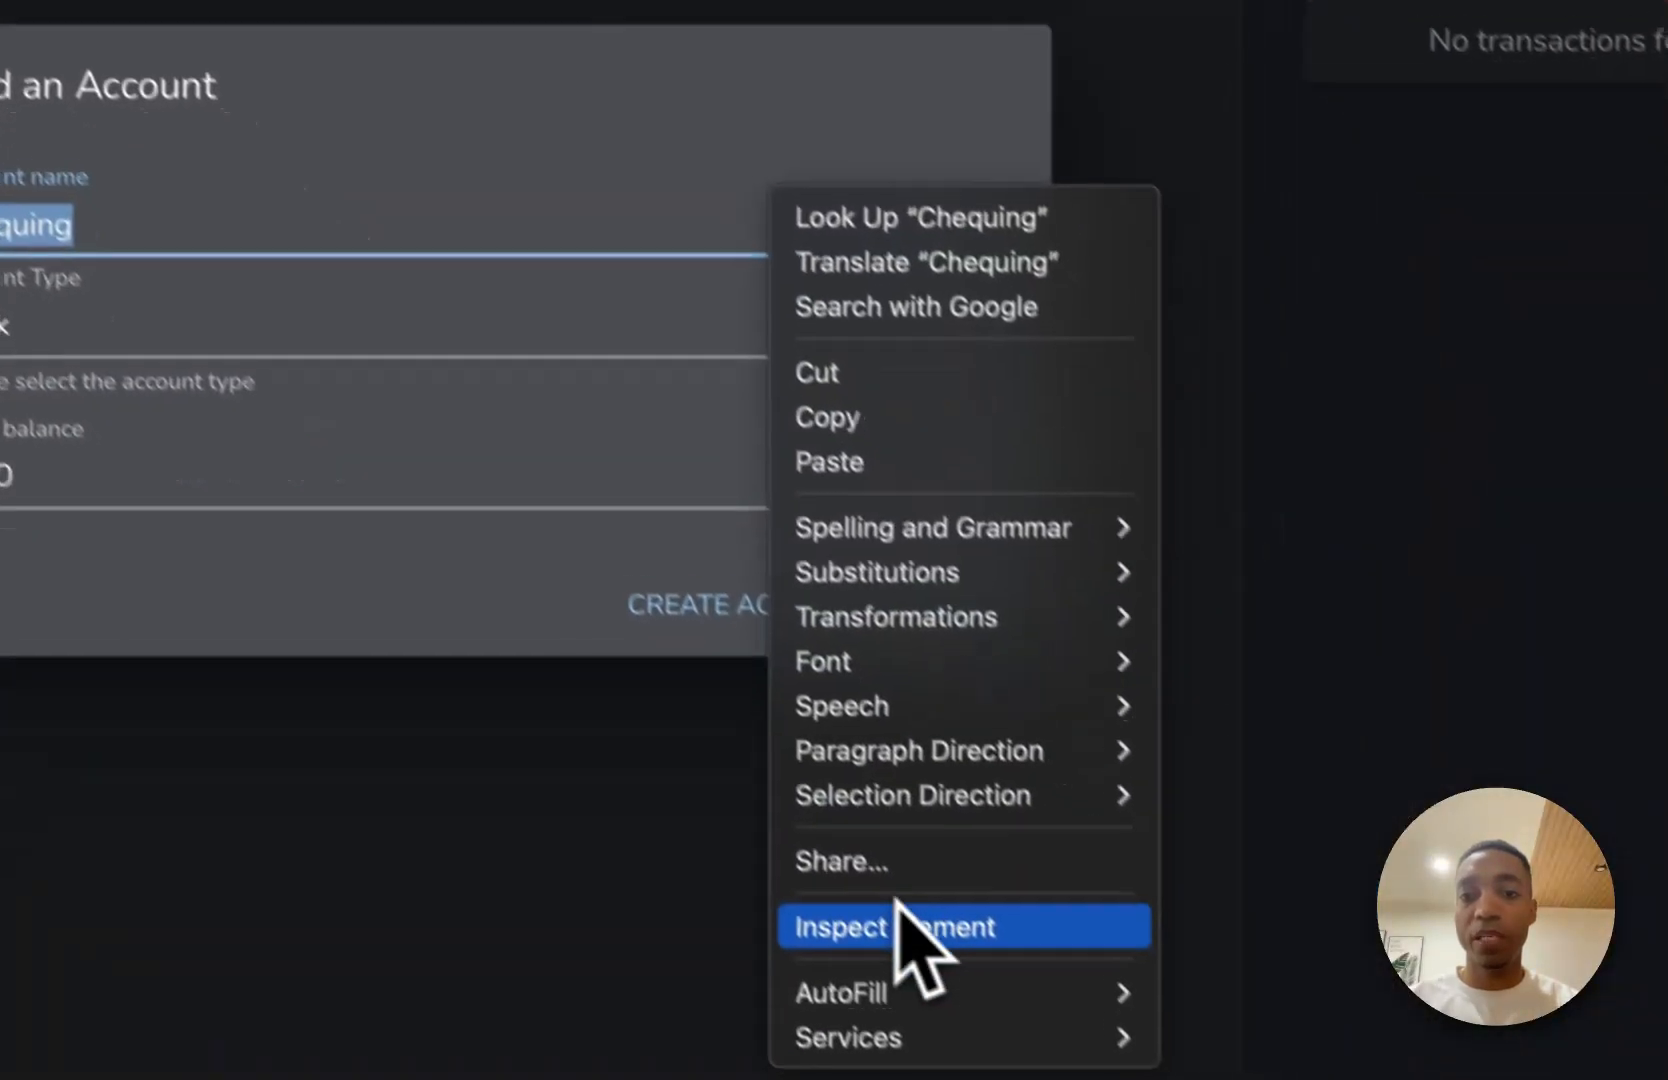
click(905, 925)
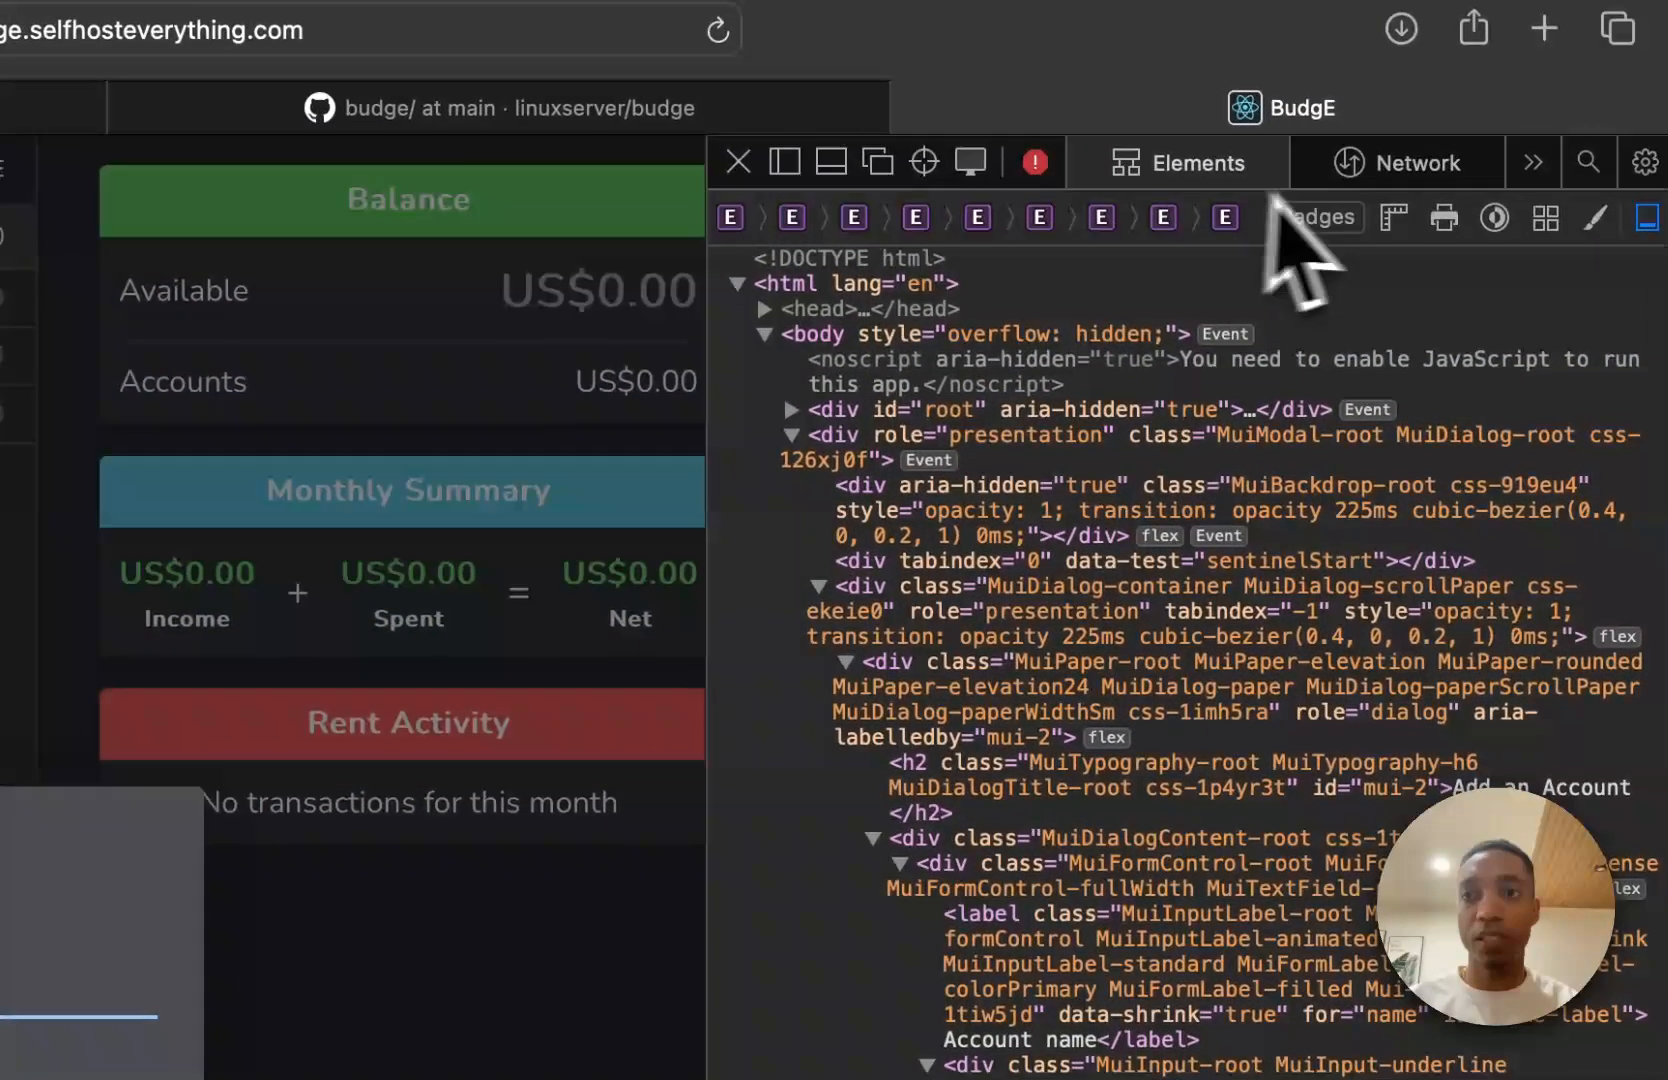
click(1428, 230)
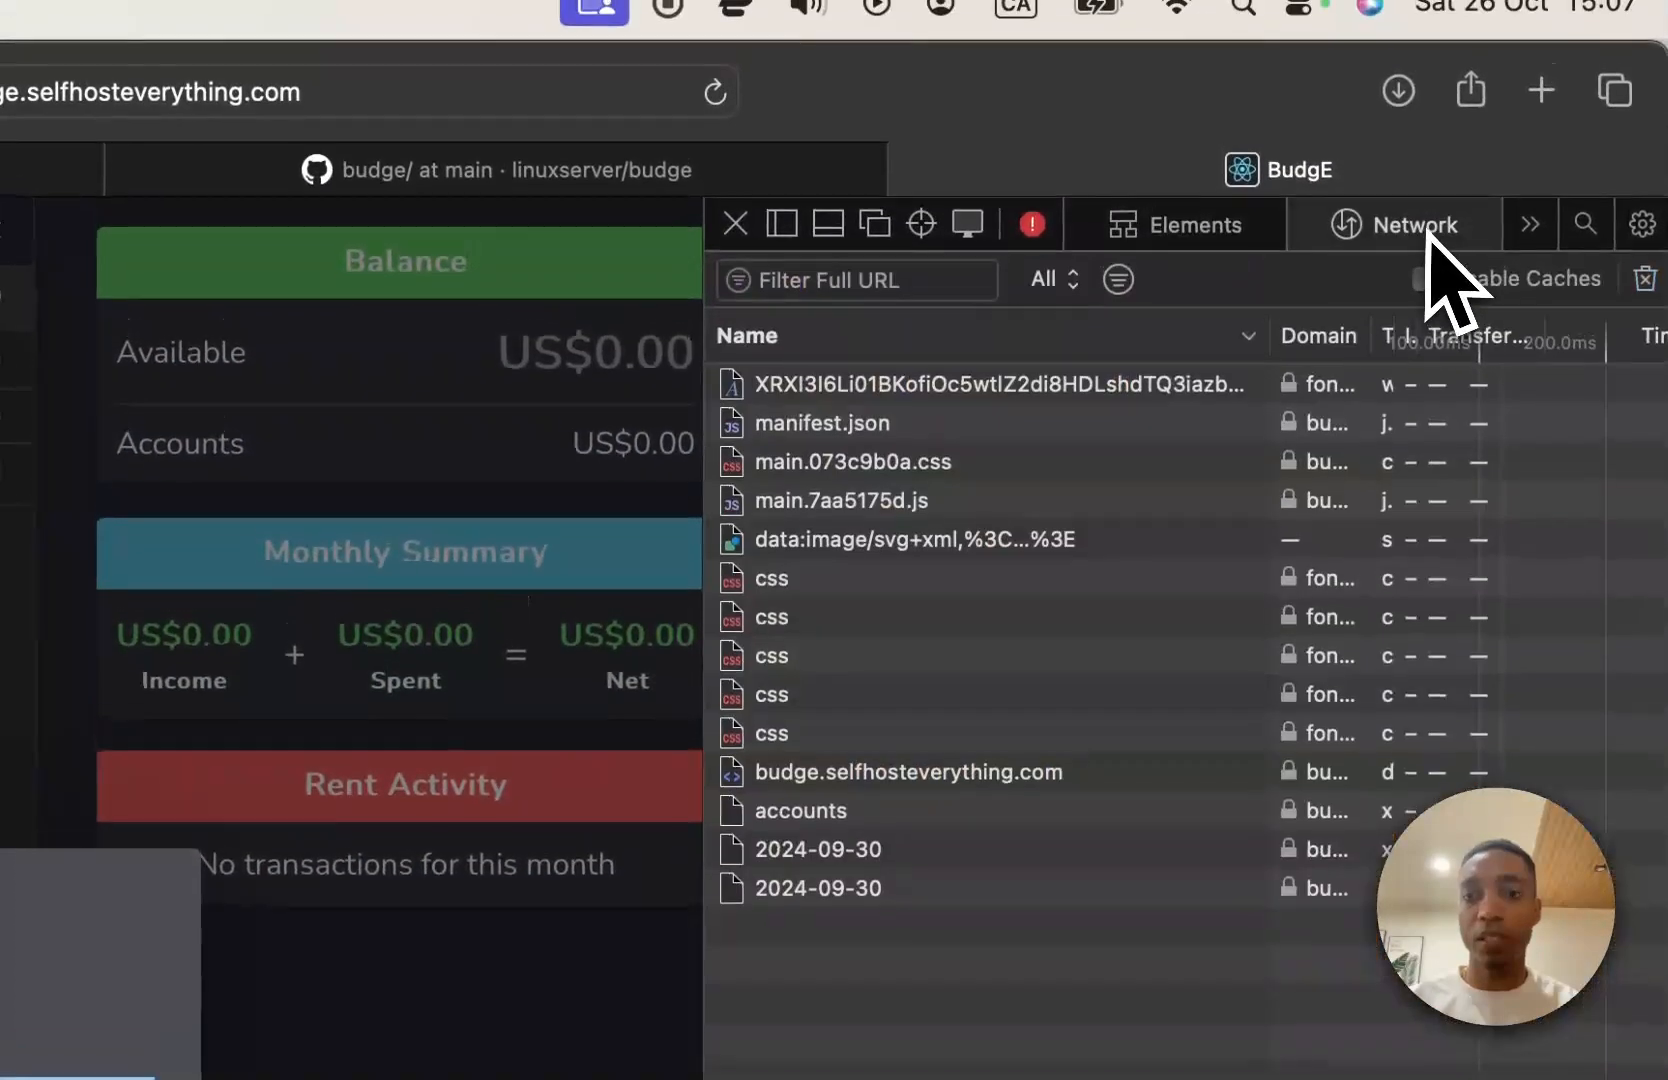
click(1180, 225)
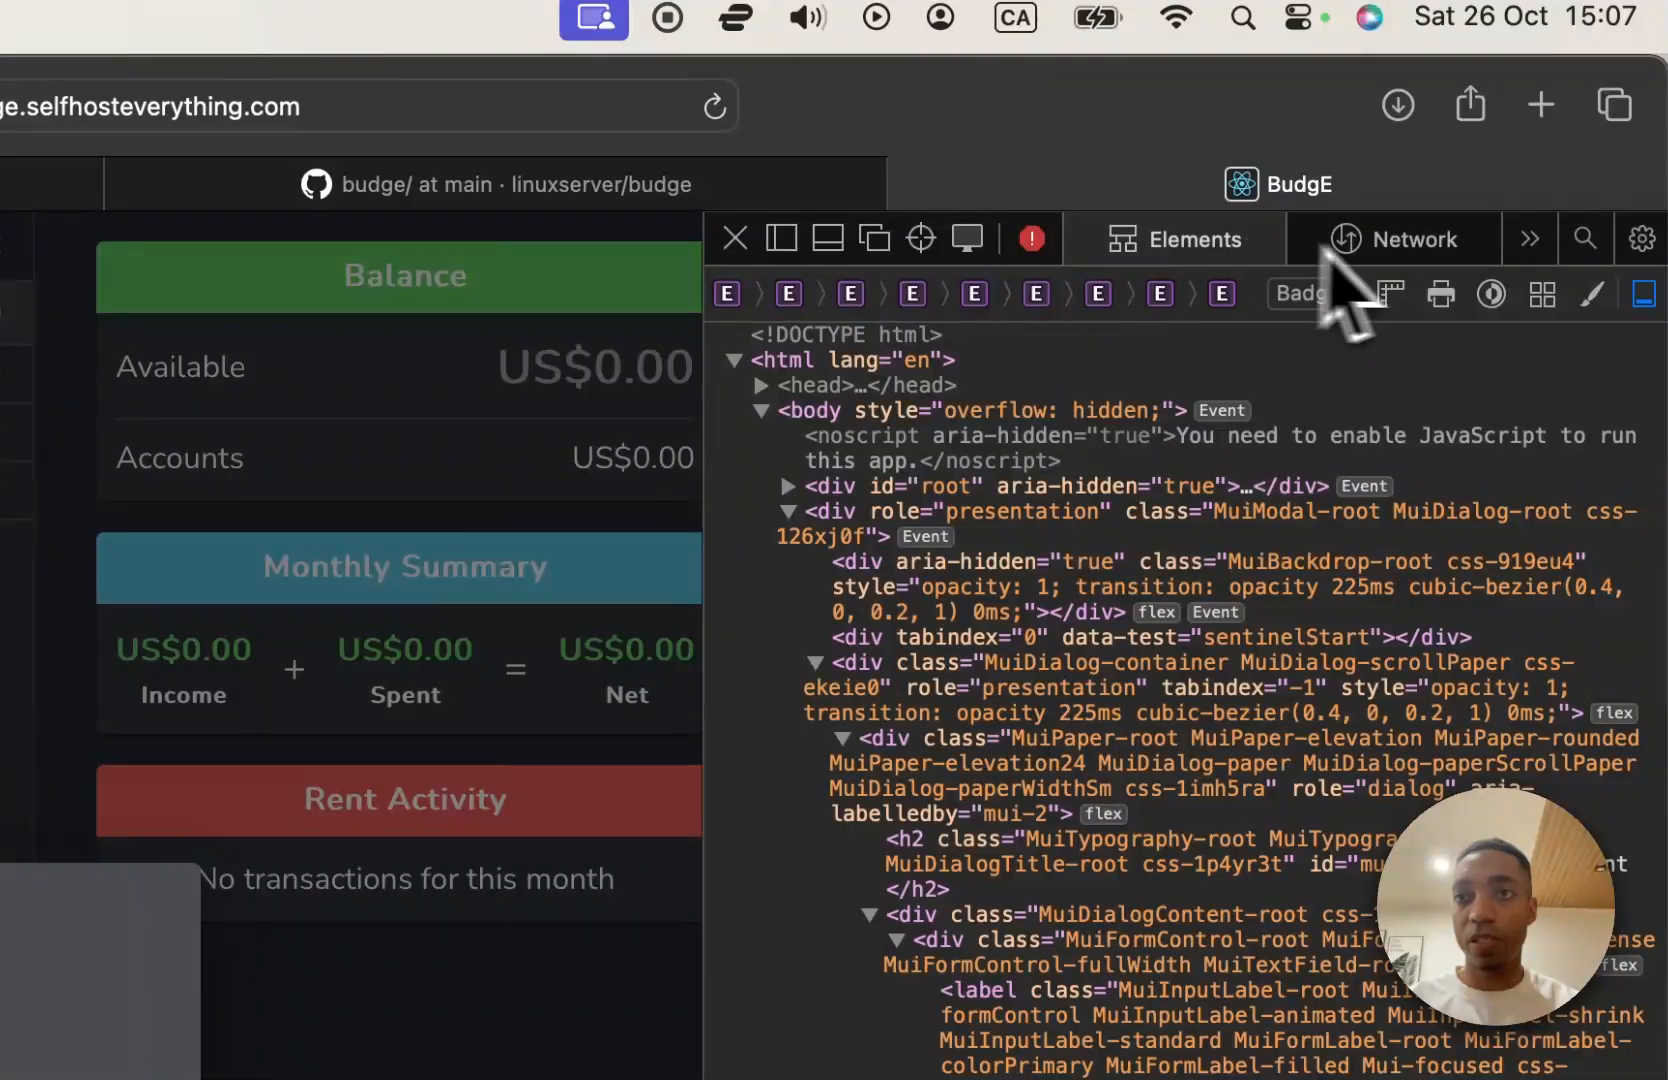
click(1383, 249)
click(1204, 240)
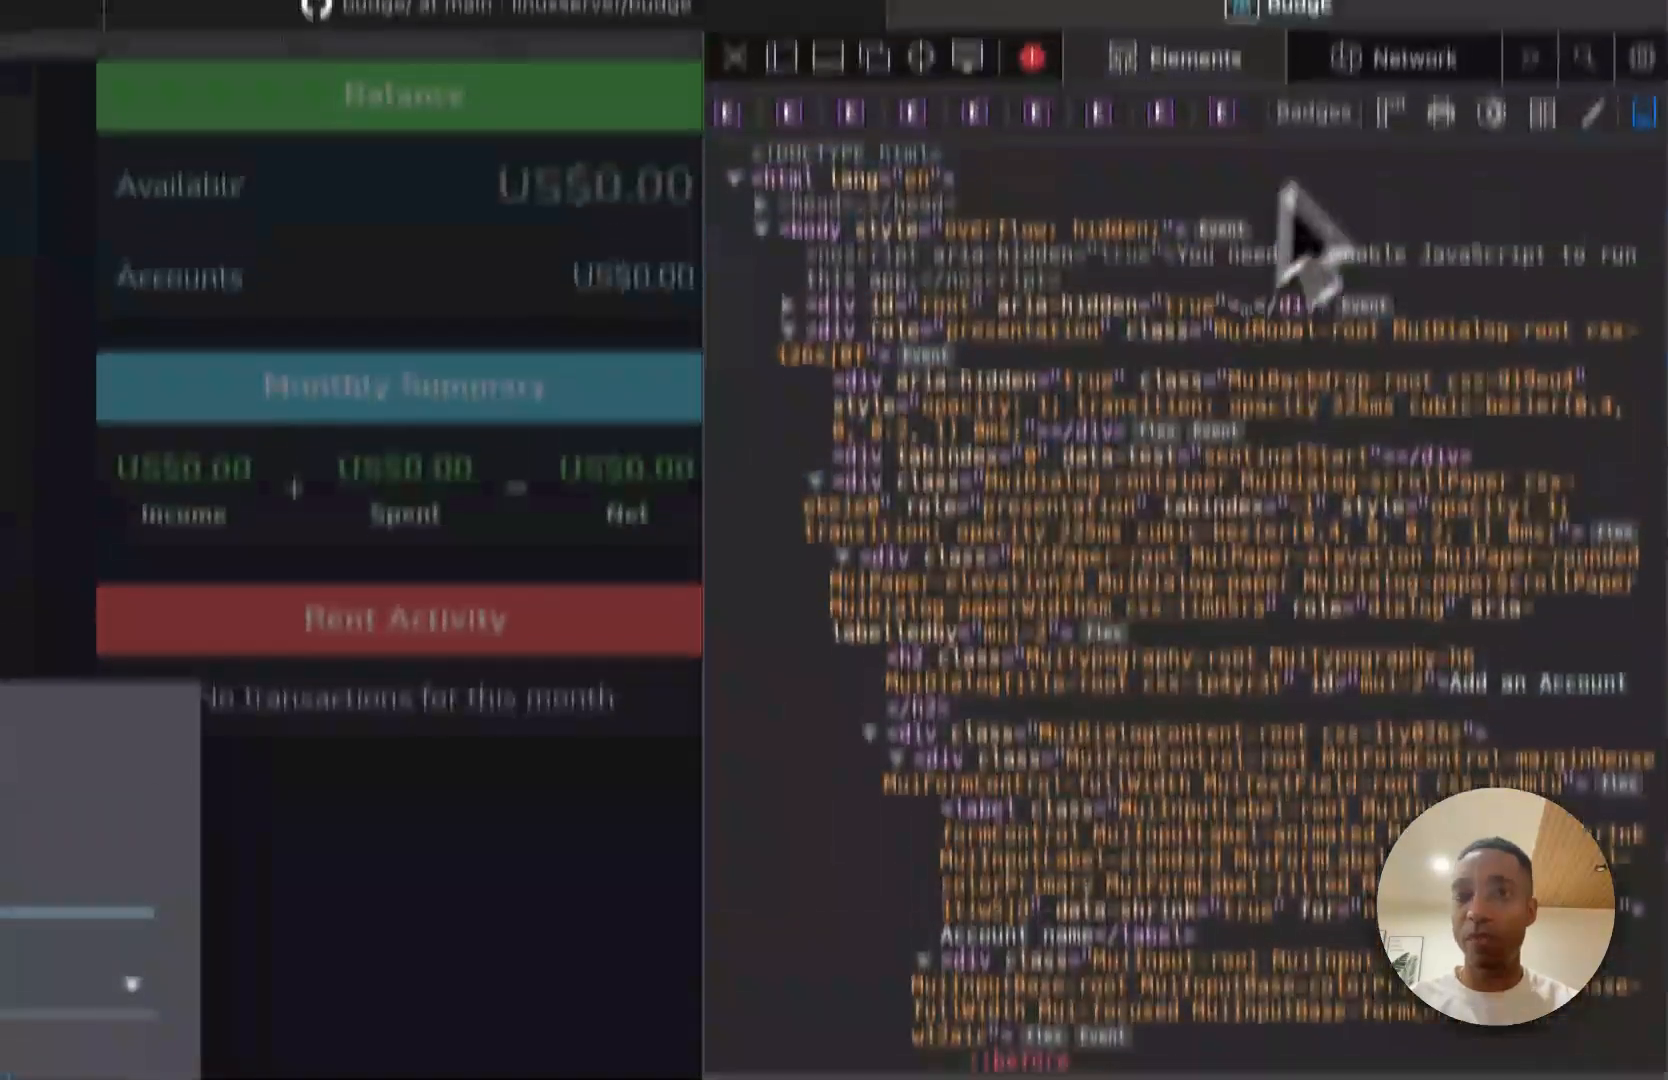
click(1526, 60)
click(1459, 84)
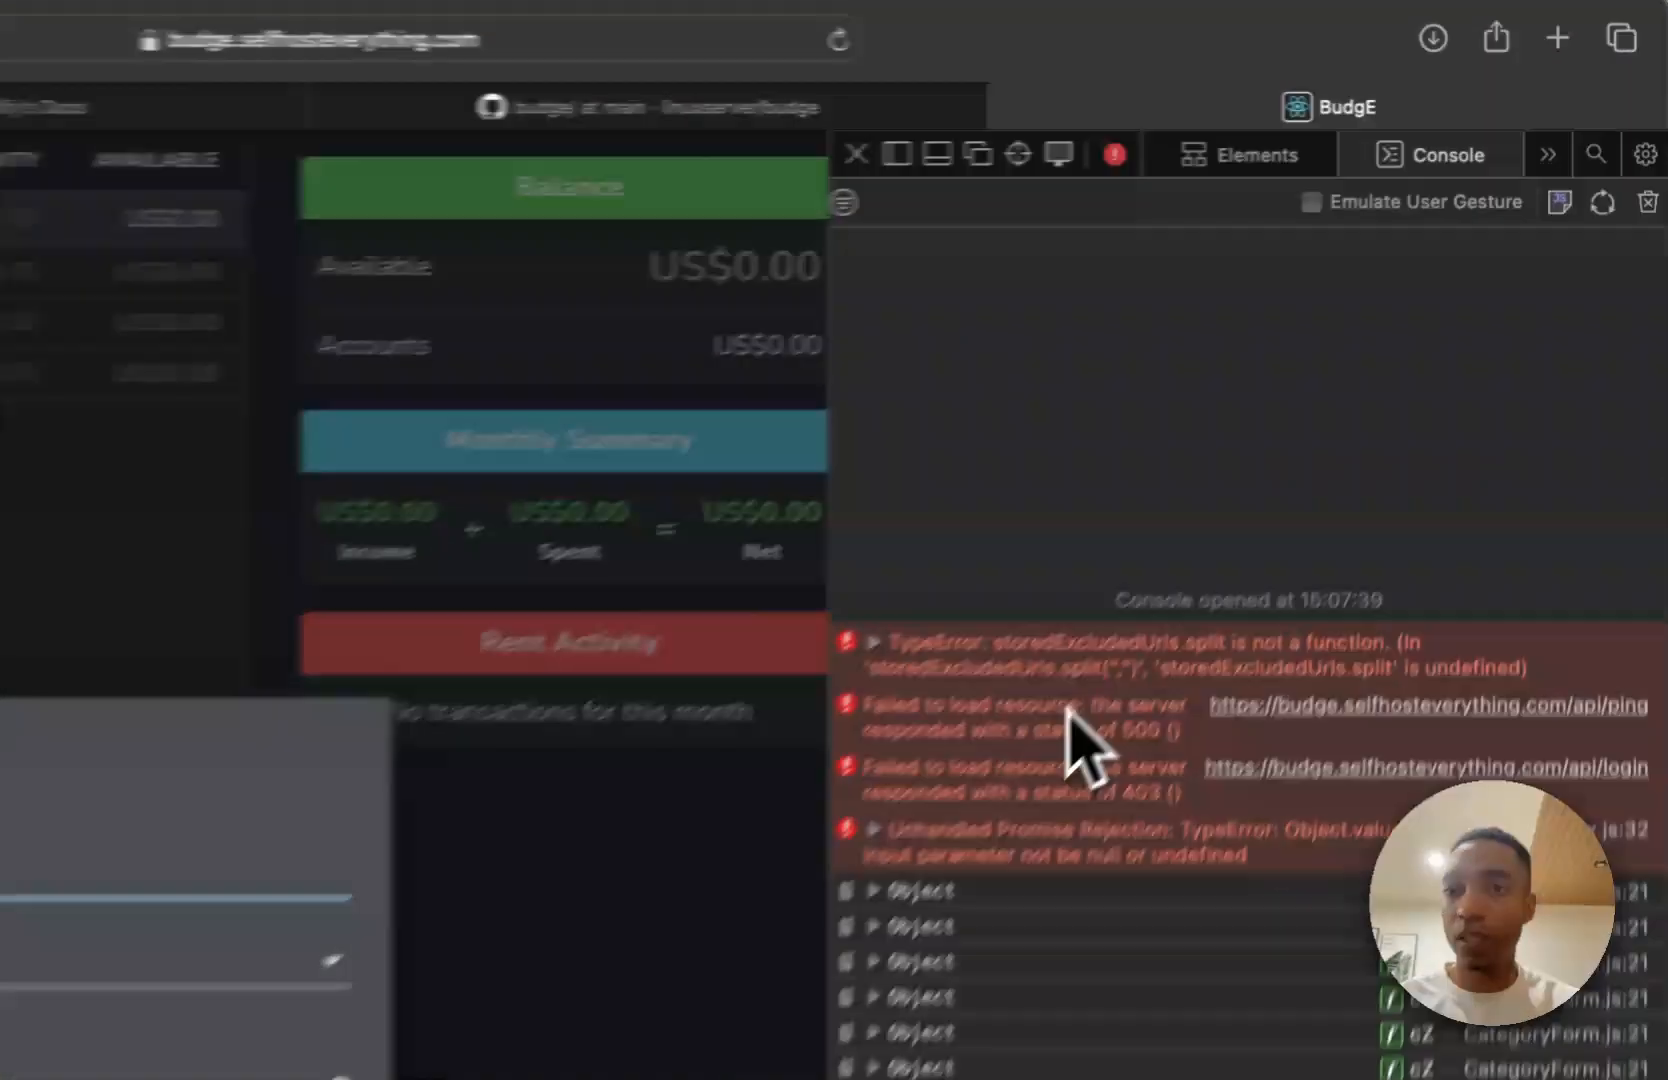
Examine the console errors and the network requests for the account creation, and close the web inspector.
click(1350, 448)
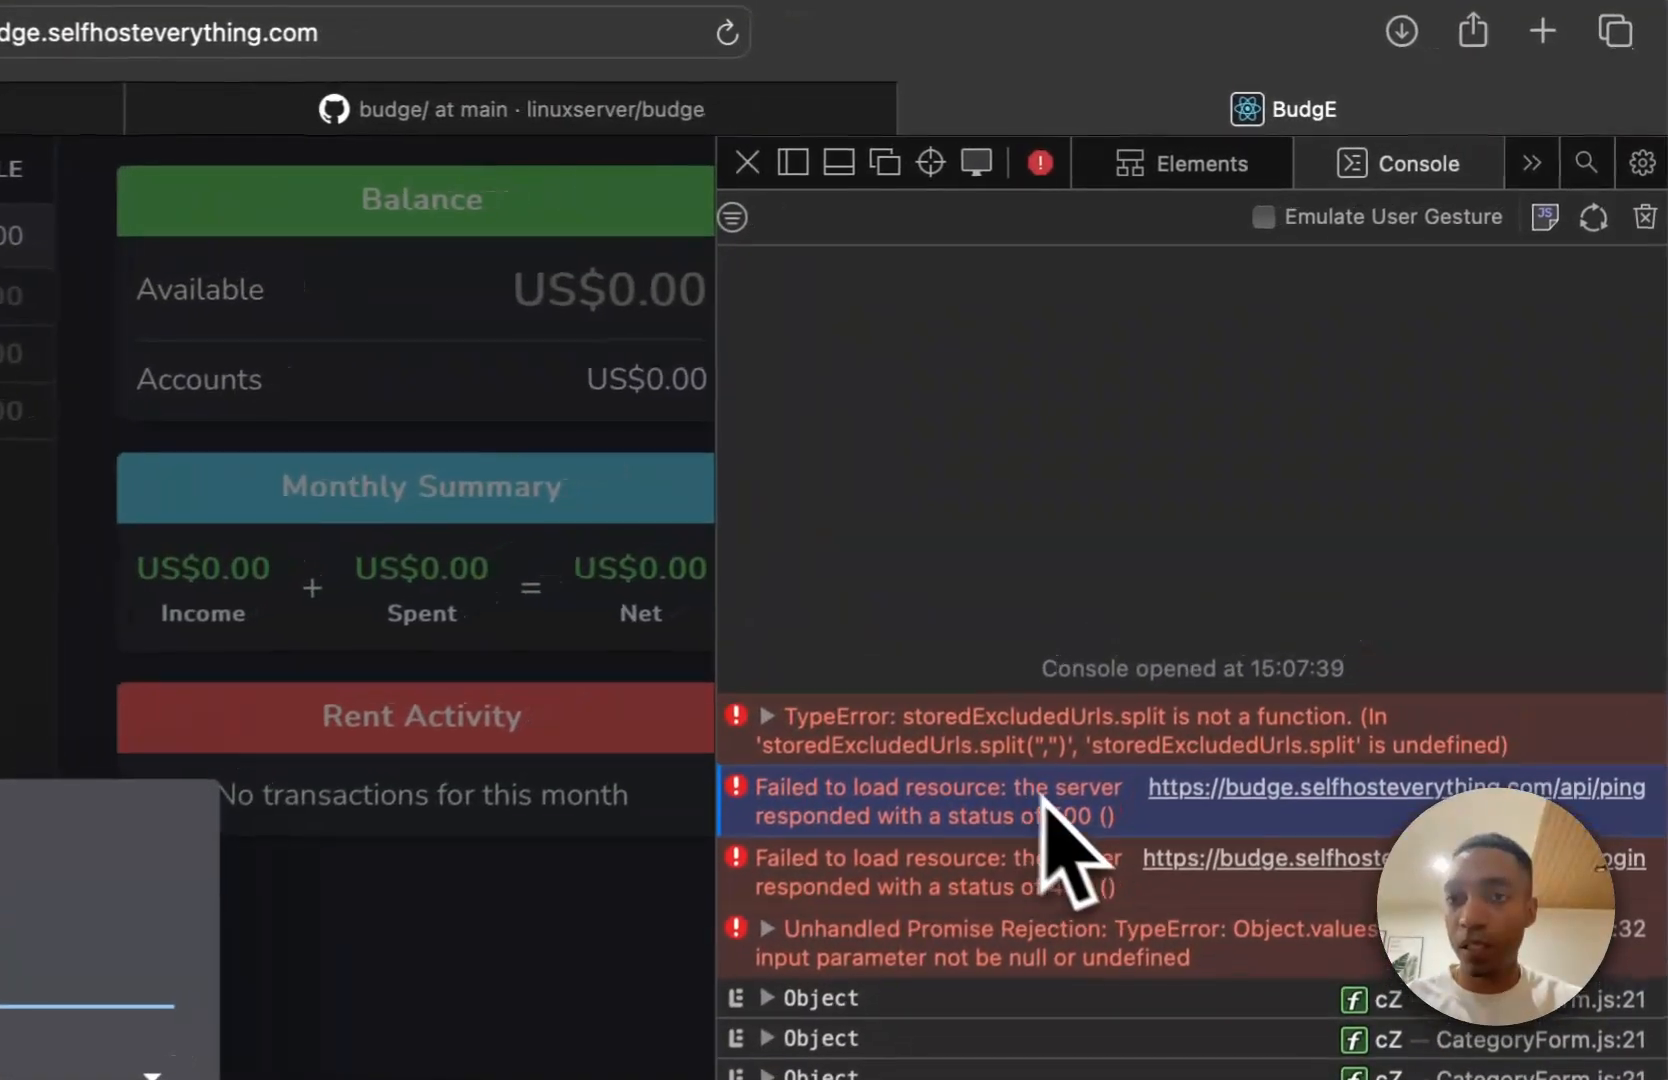
click(1510, 215)
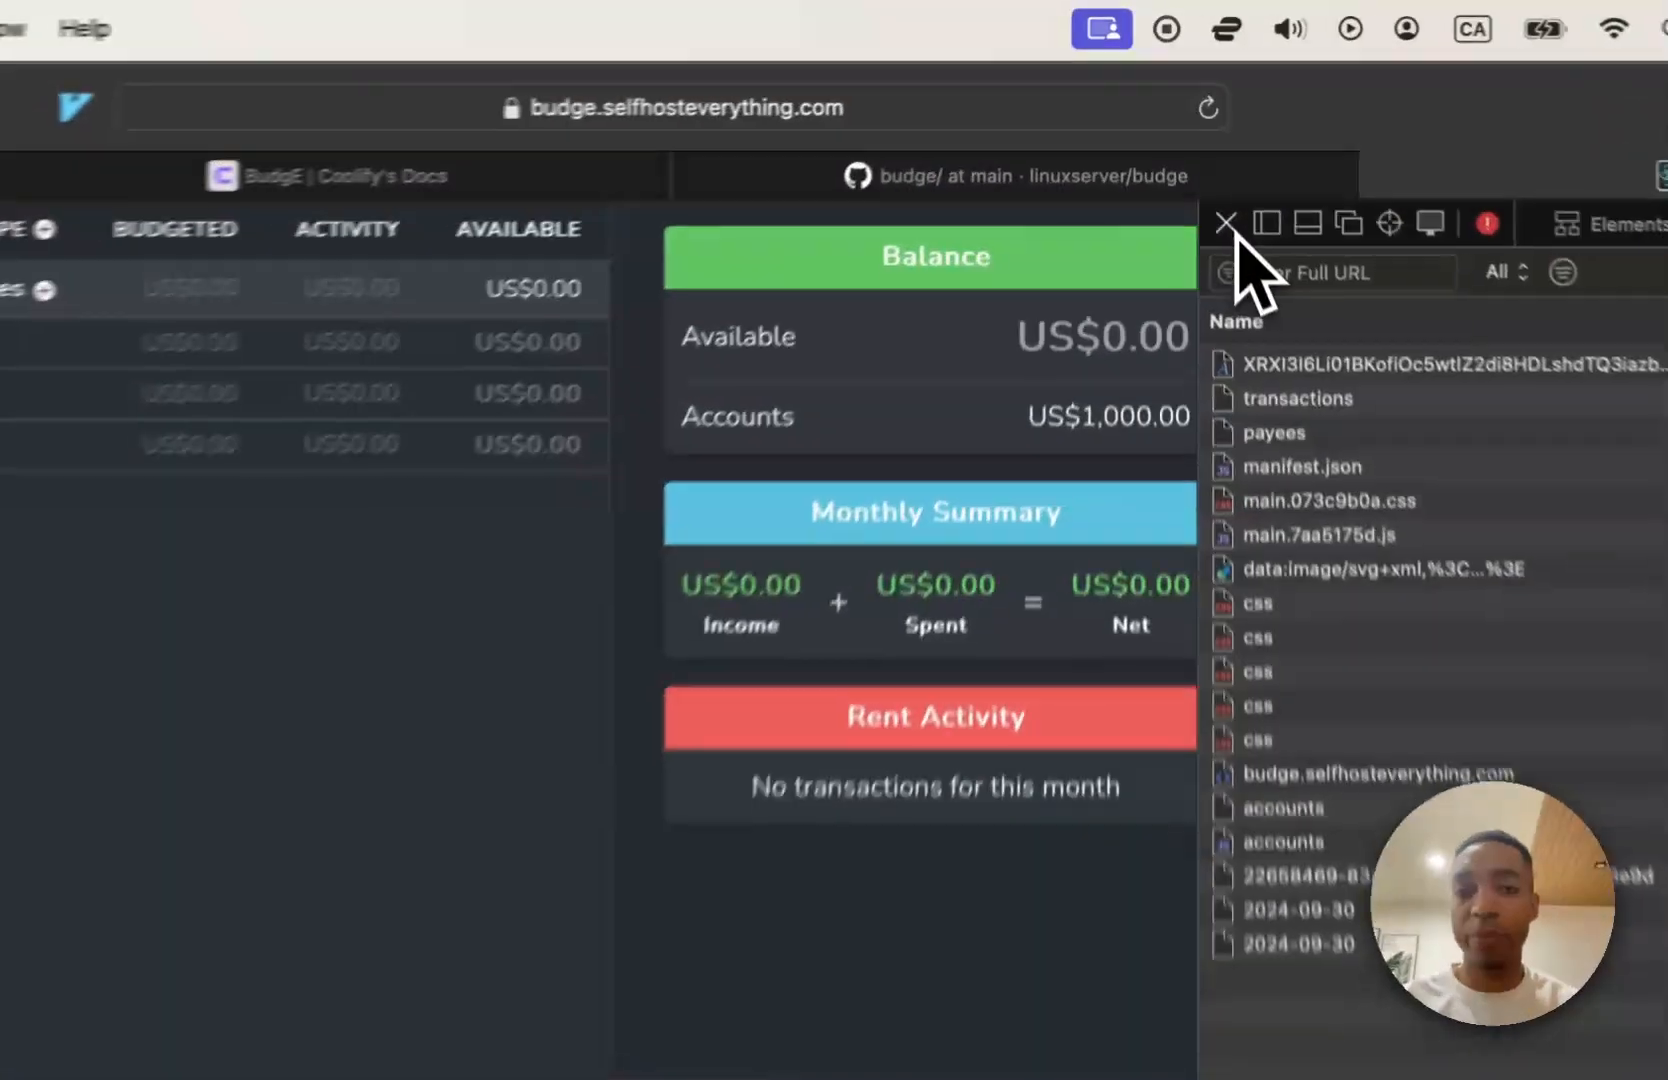
click(1202, 127)
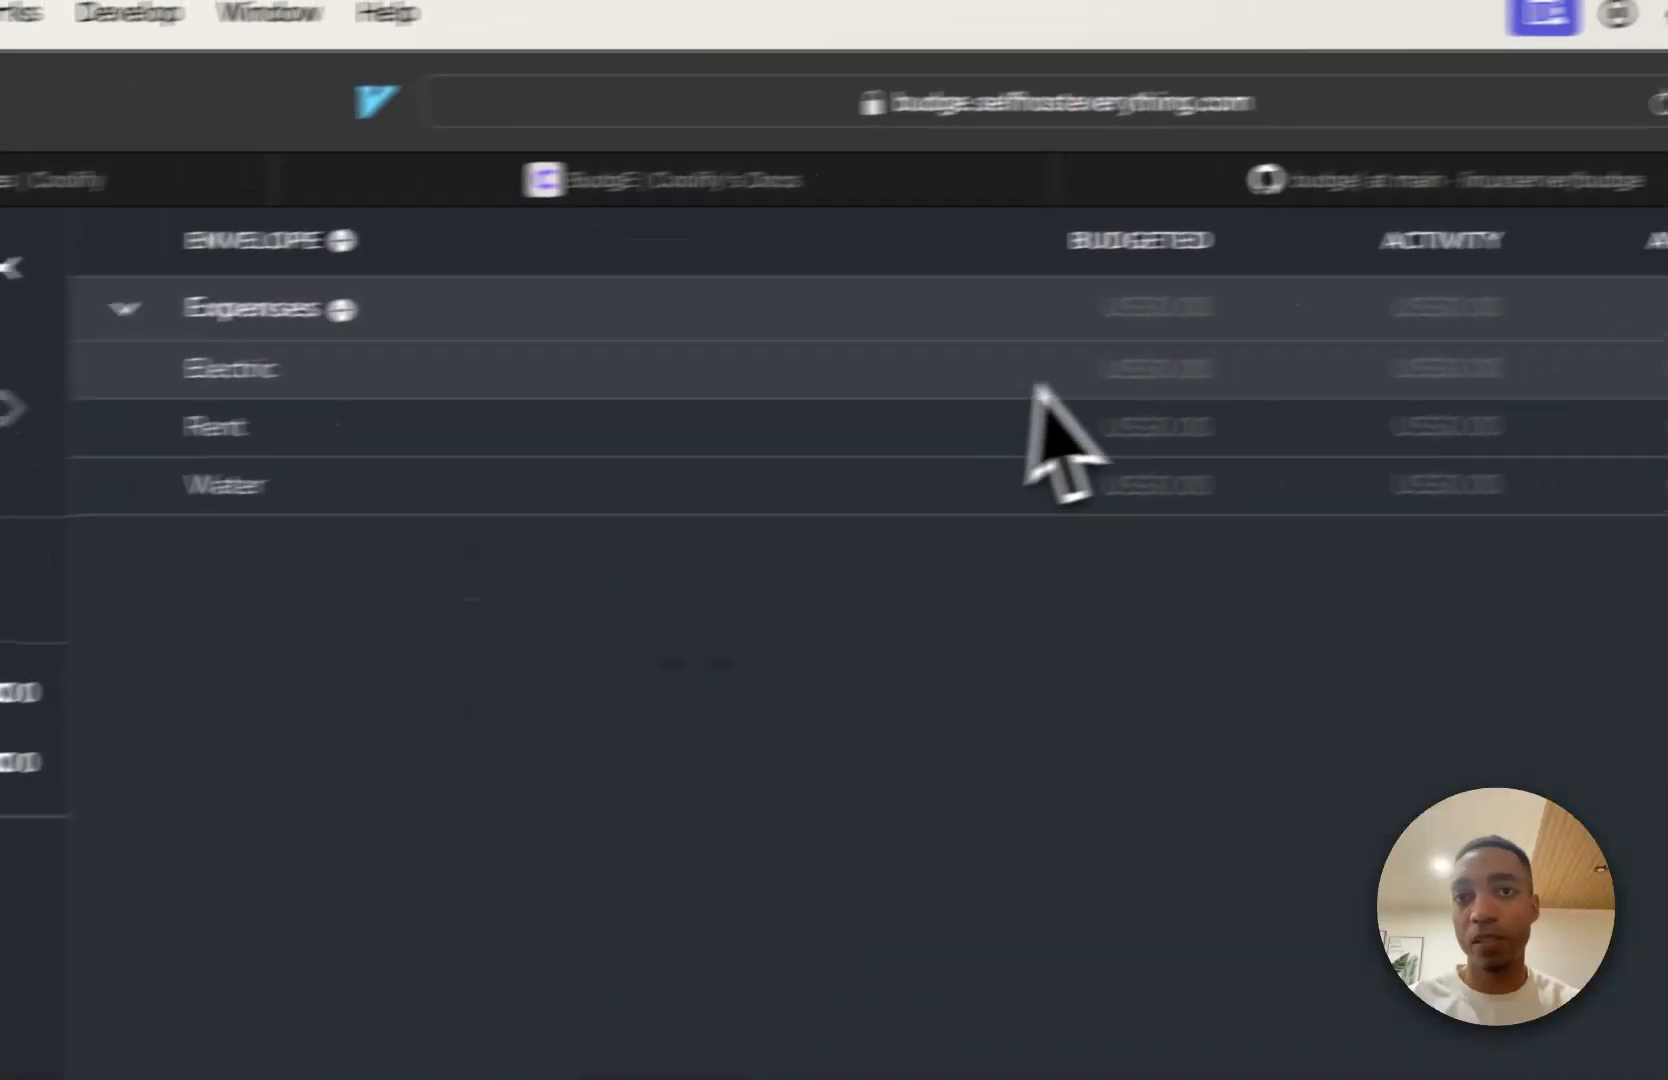
Try to enter a budgeted amount for the Electric envelope.
click(1016, 380)
click(990, 454)
click(998, 501)
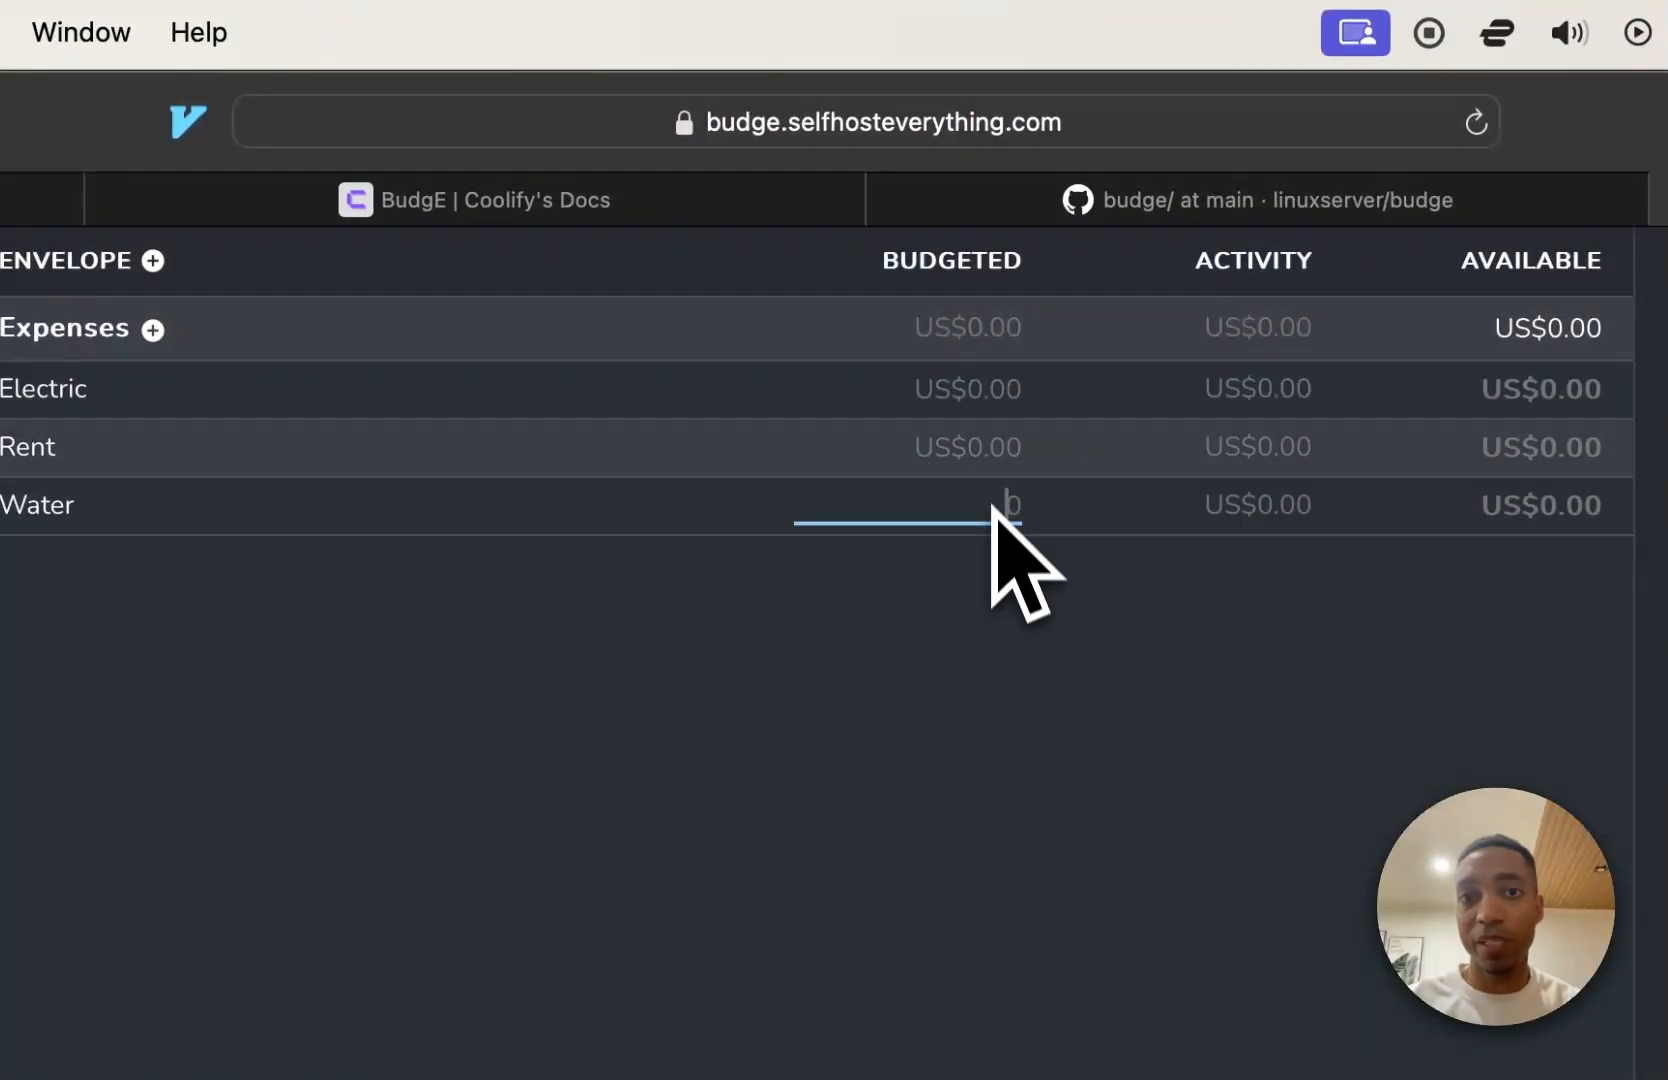
click(989, 398)
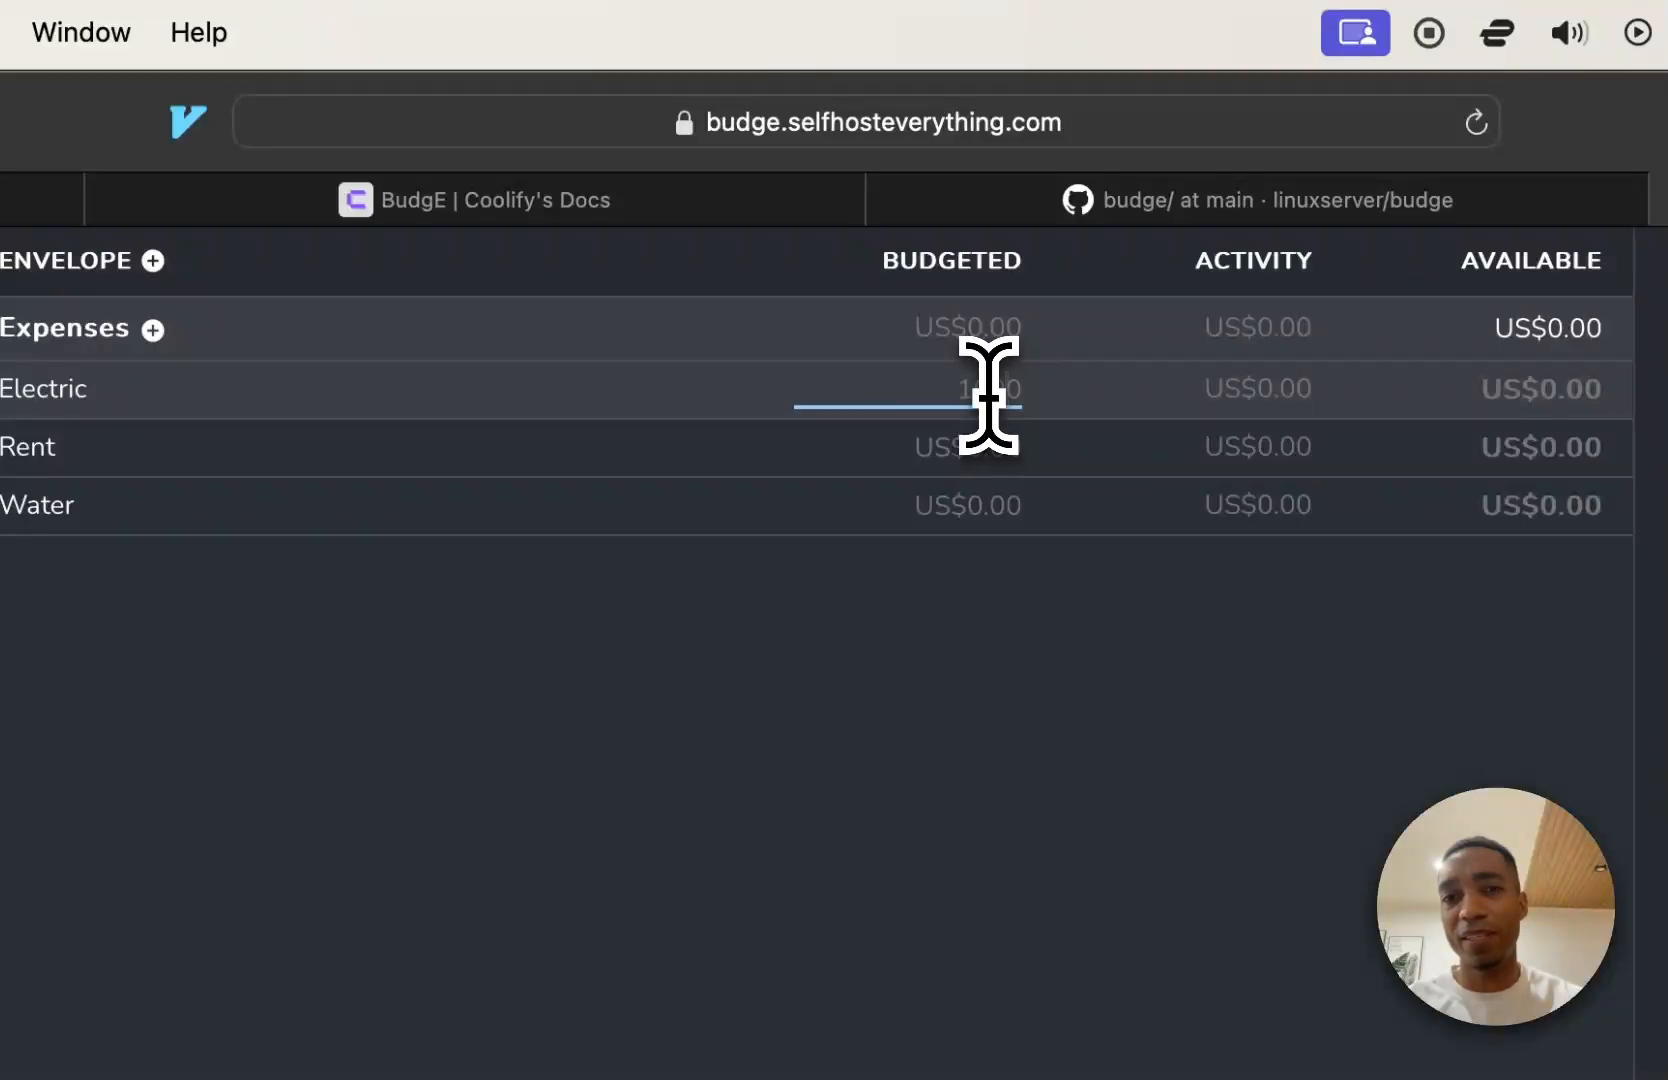
click(992, 385)
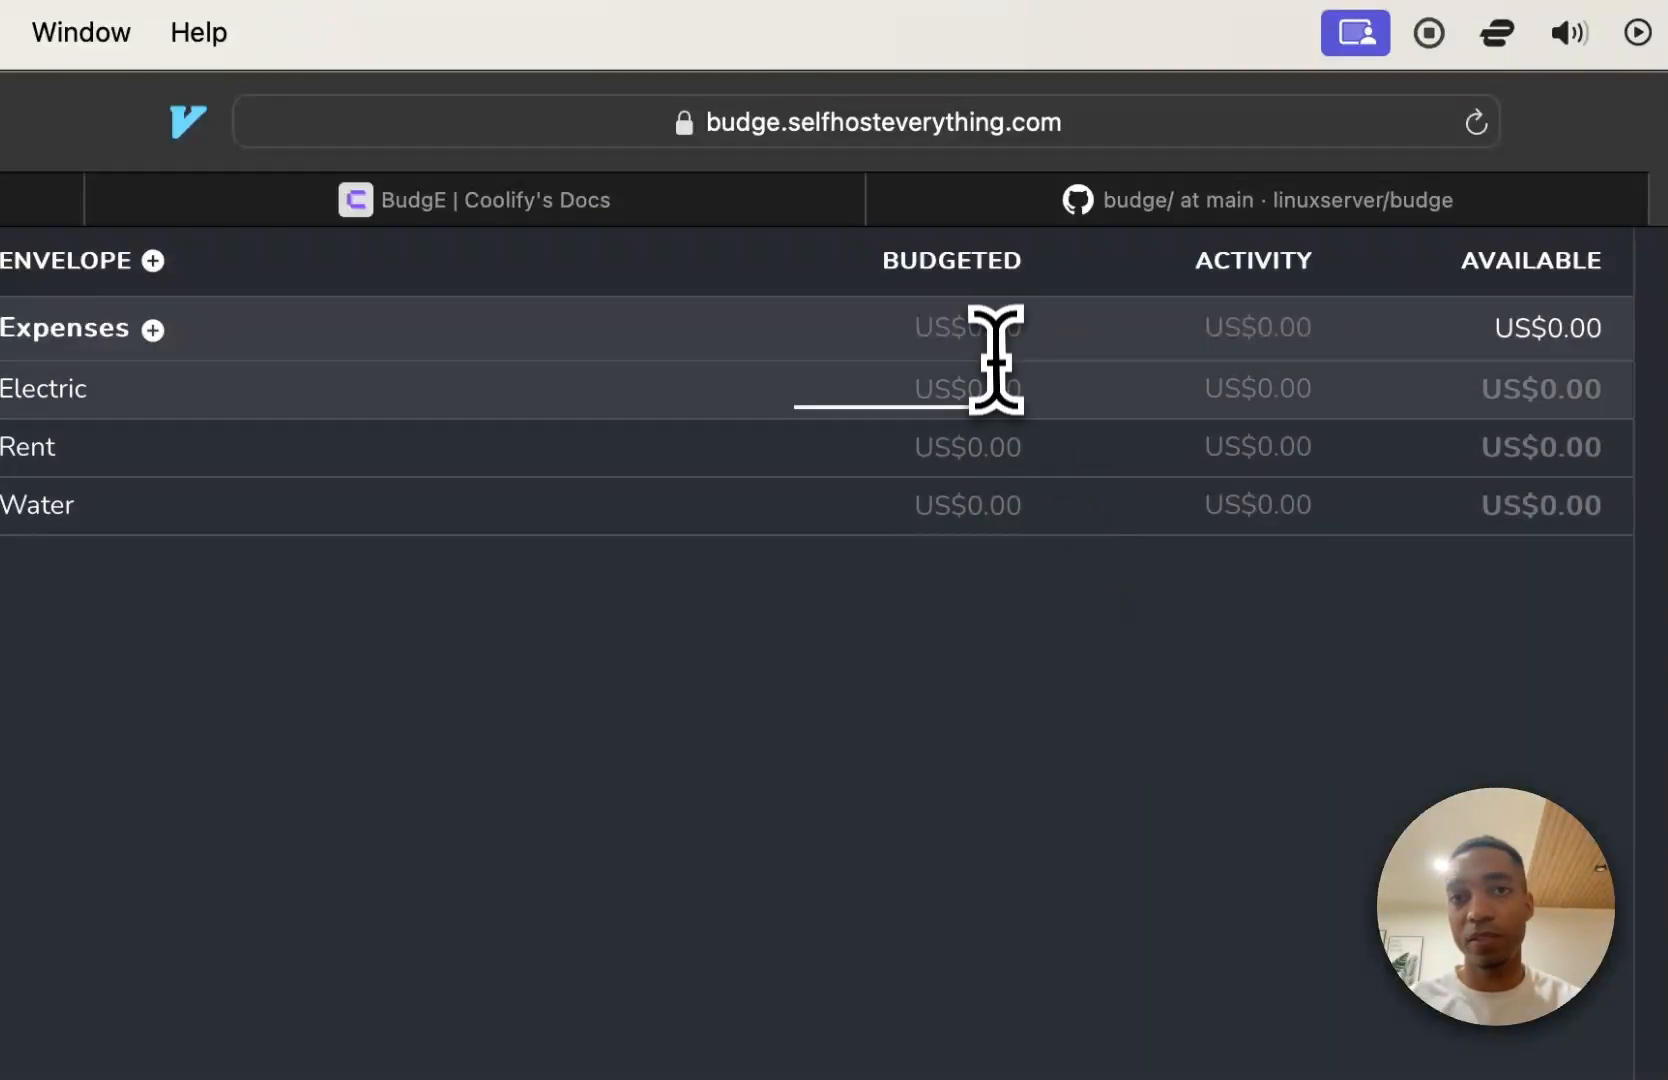
click(1092, 615)
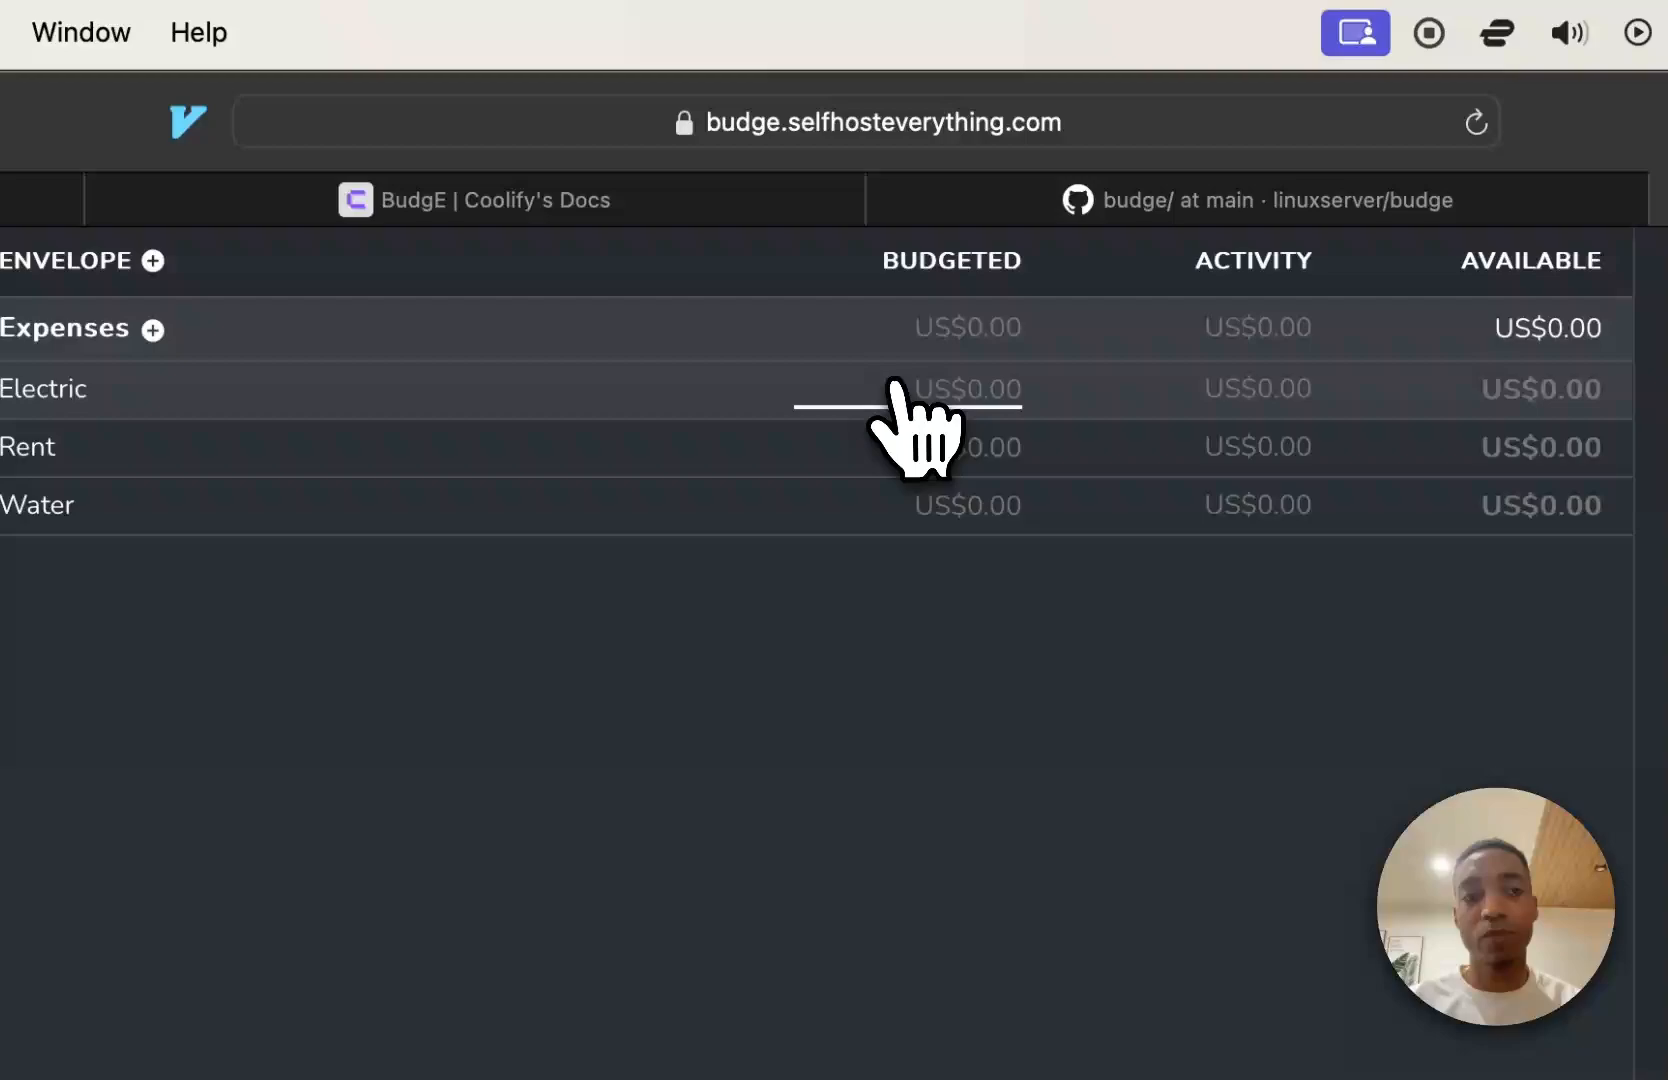
Try a Chequing transaction of 100 with payee Starting Balance and envelope Electric, and check Electric's budgeted amount in the envelopes.
click(532, 827)
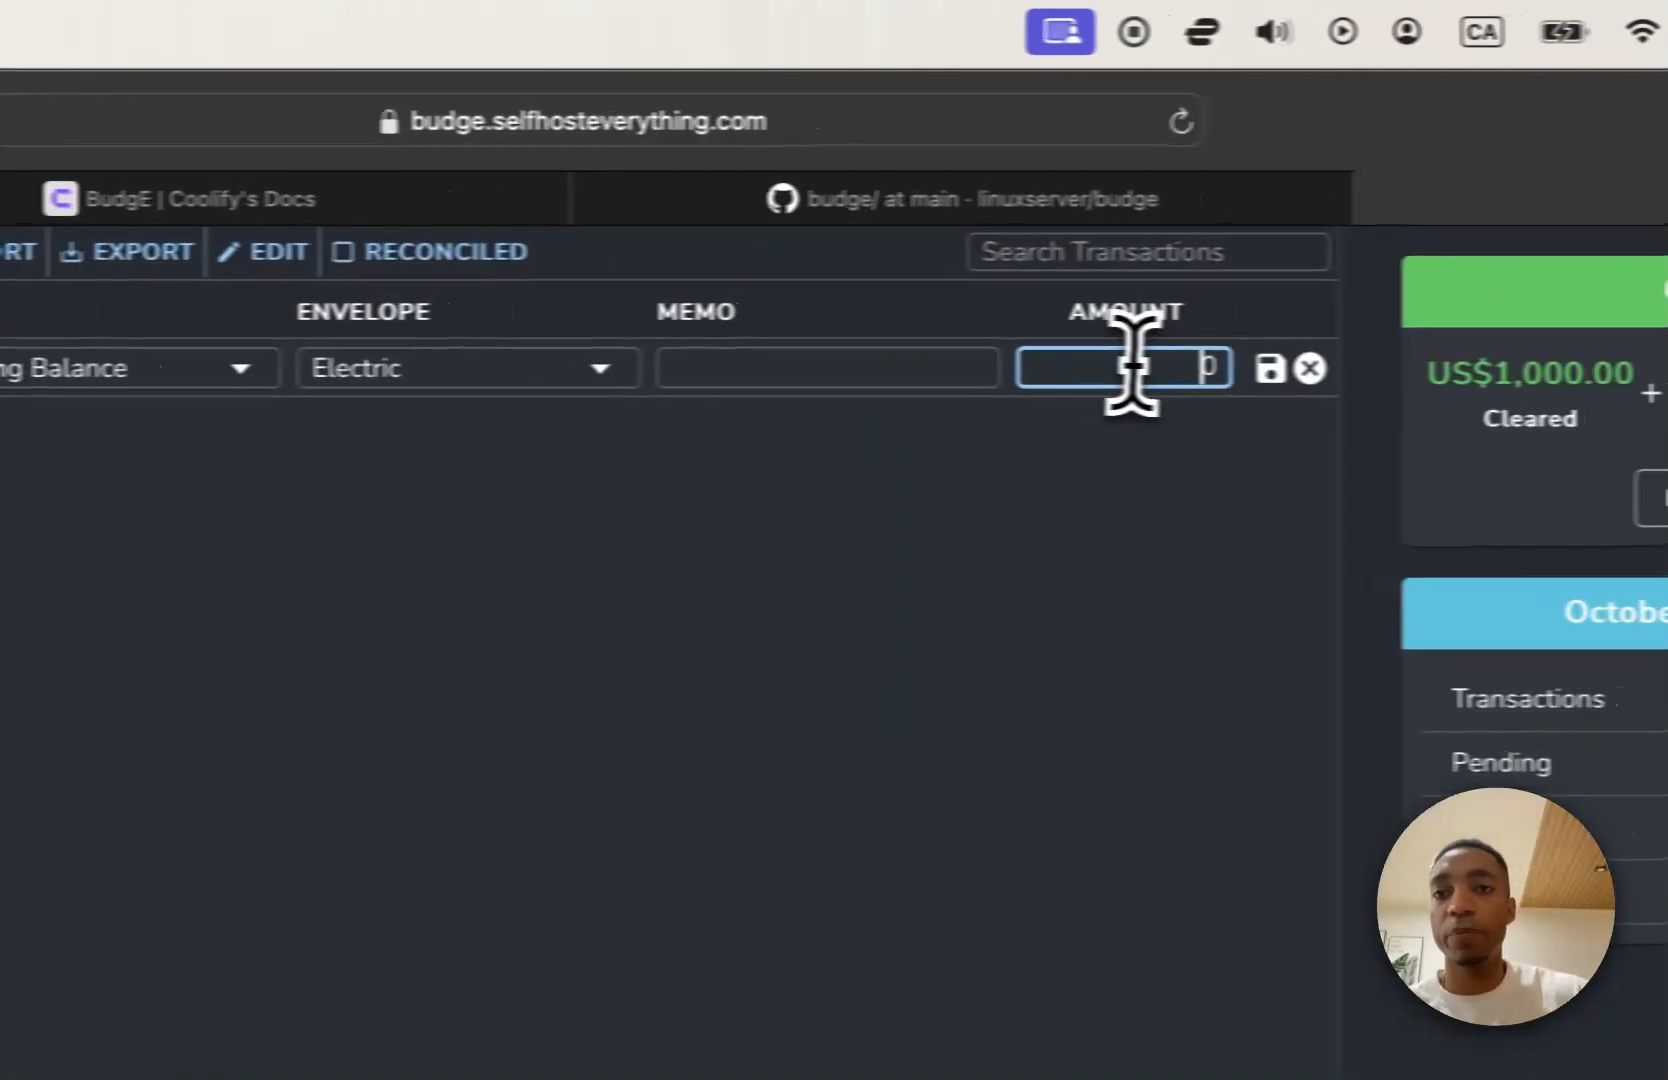
text(100)
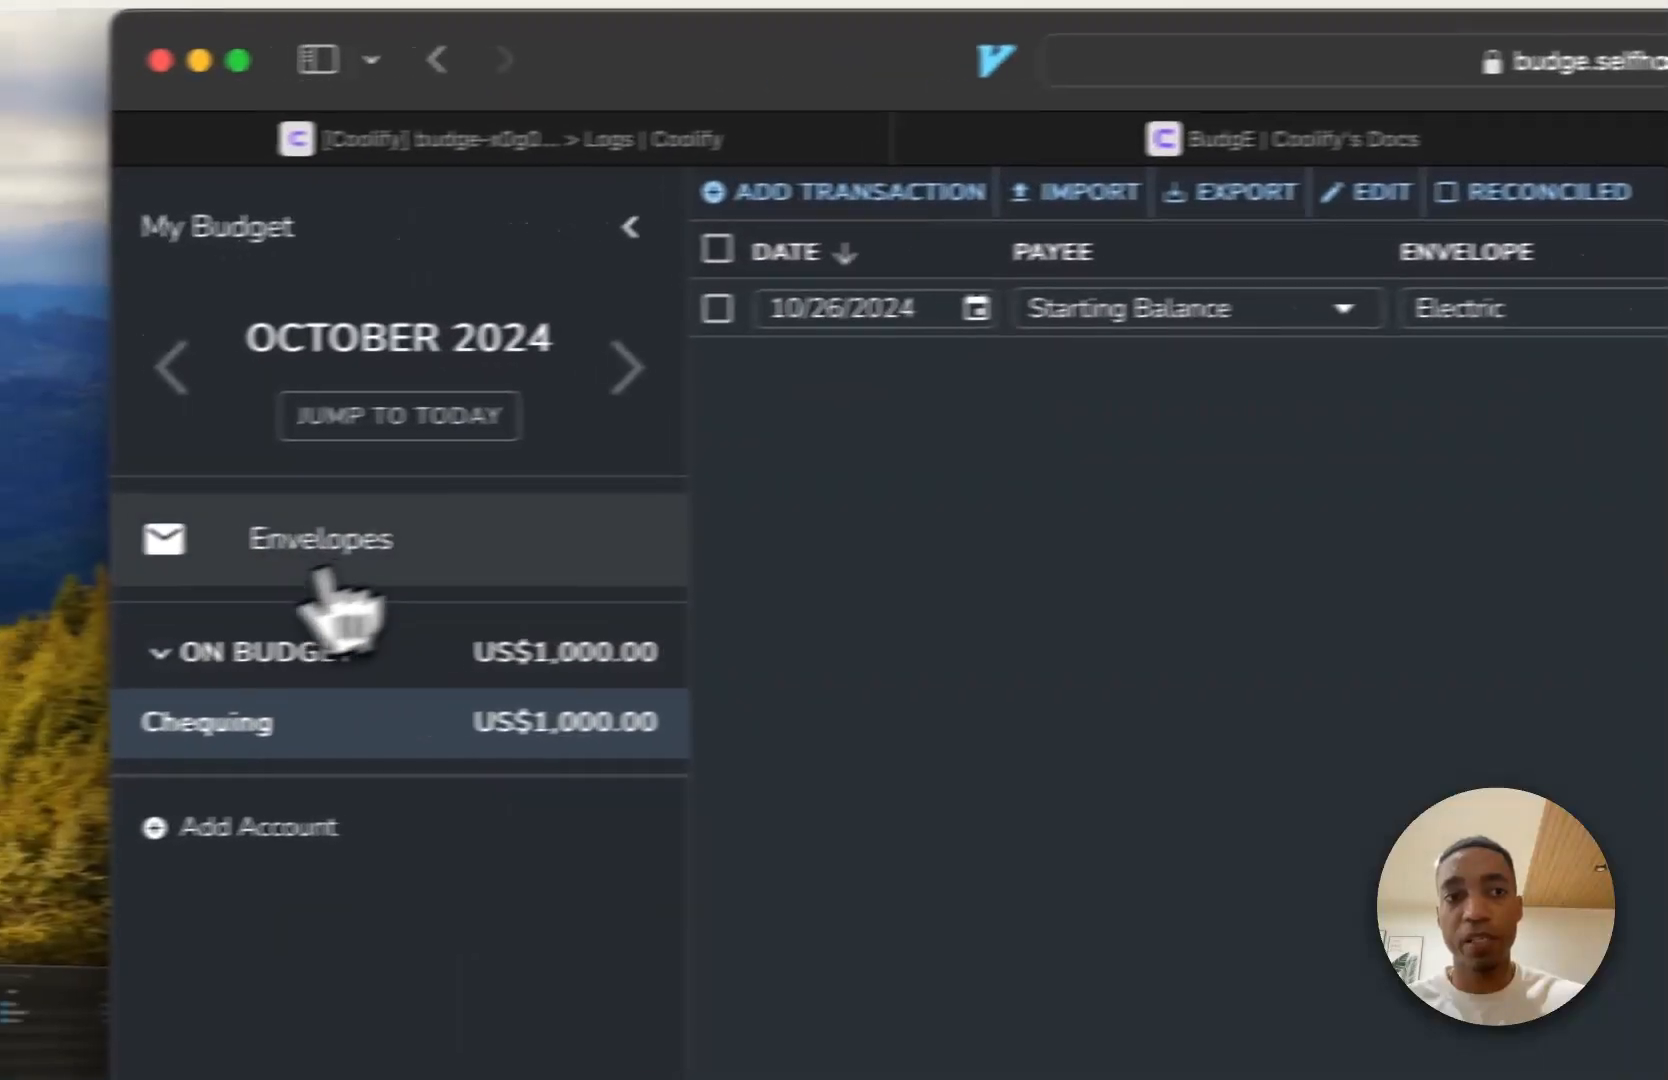
click(324, 566)
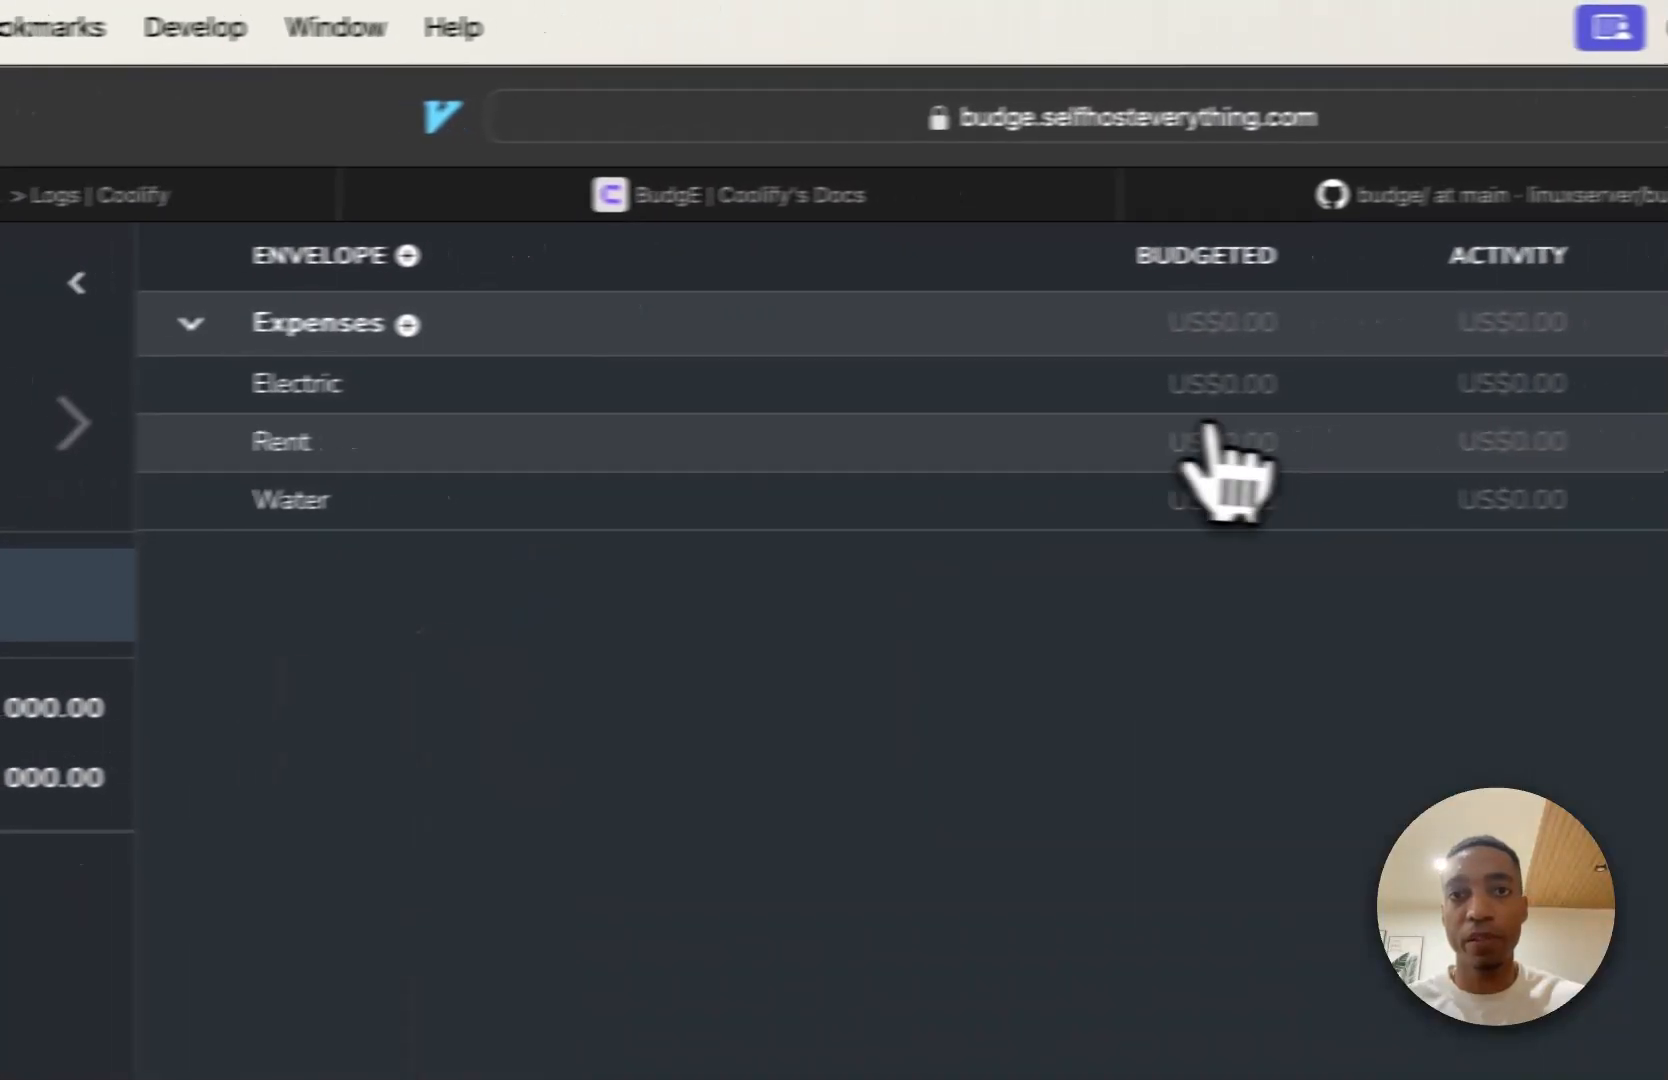
click(1236, 386)
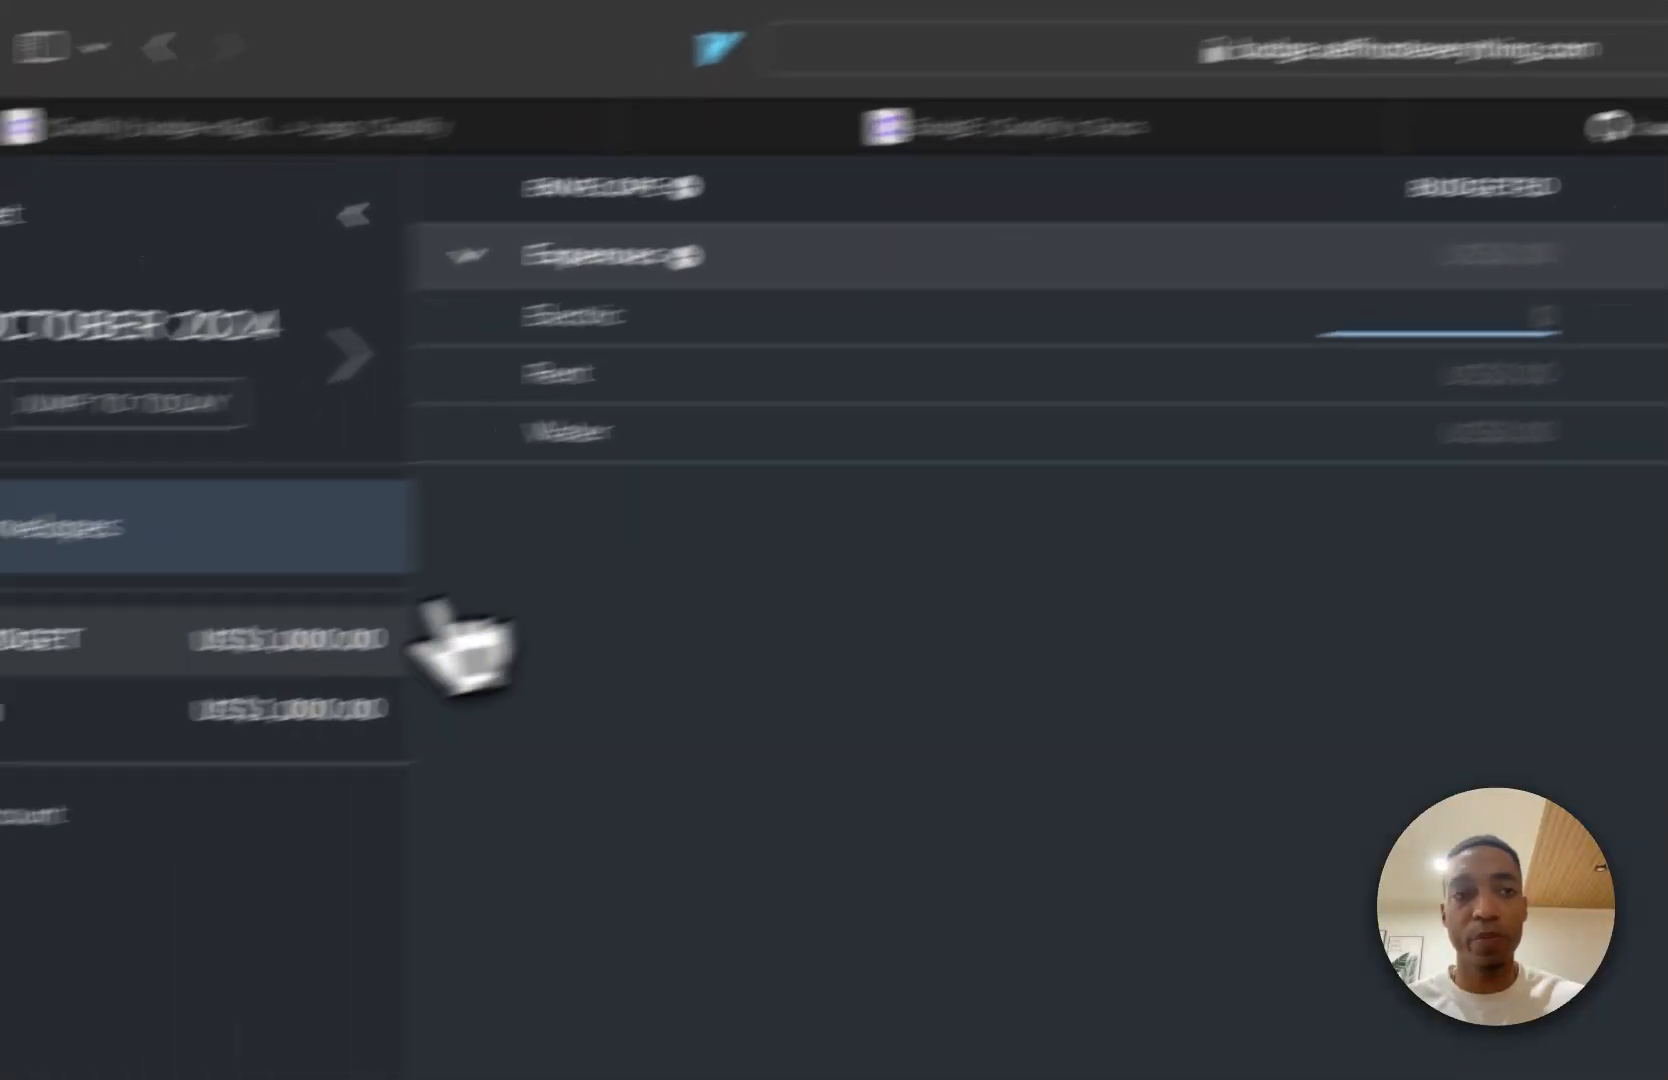
Enter a new transaction in the Chequing account, dated 10/26/2024, with payee Starting Balance, envelope Electric and amount 100.
click(437, 658)
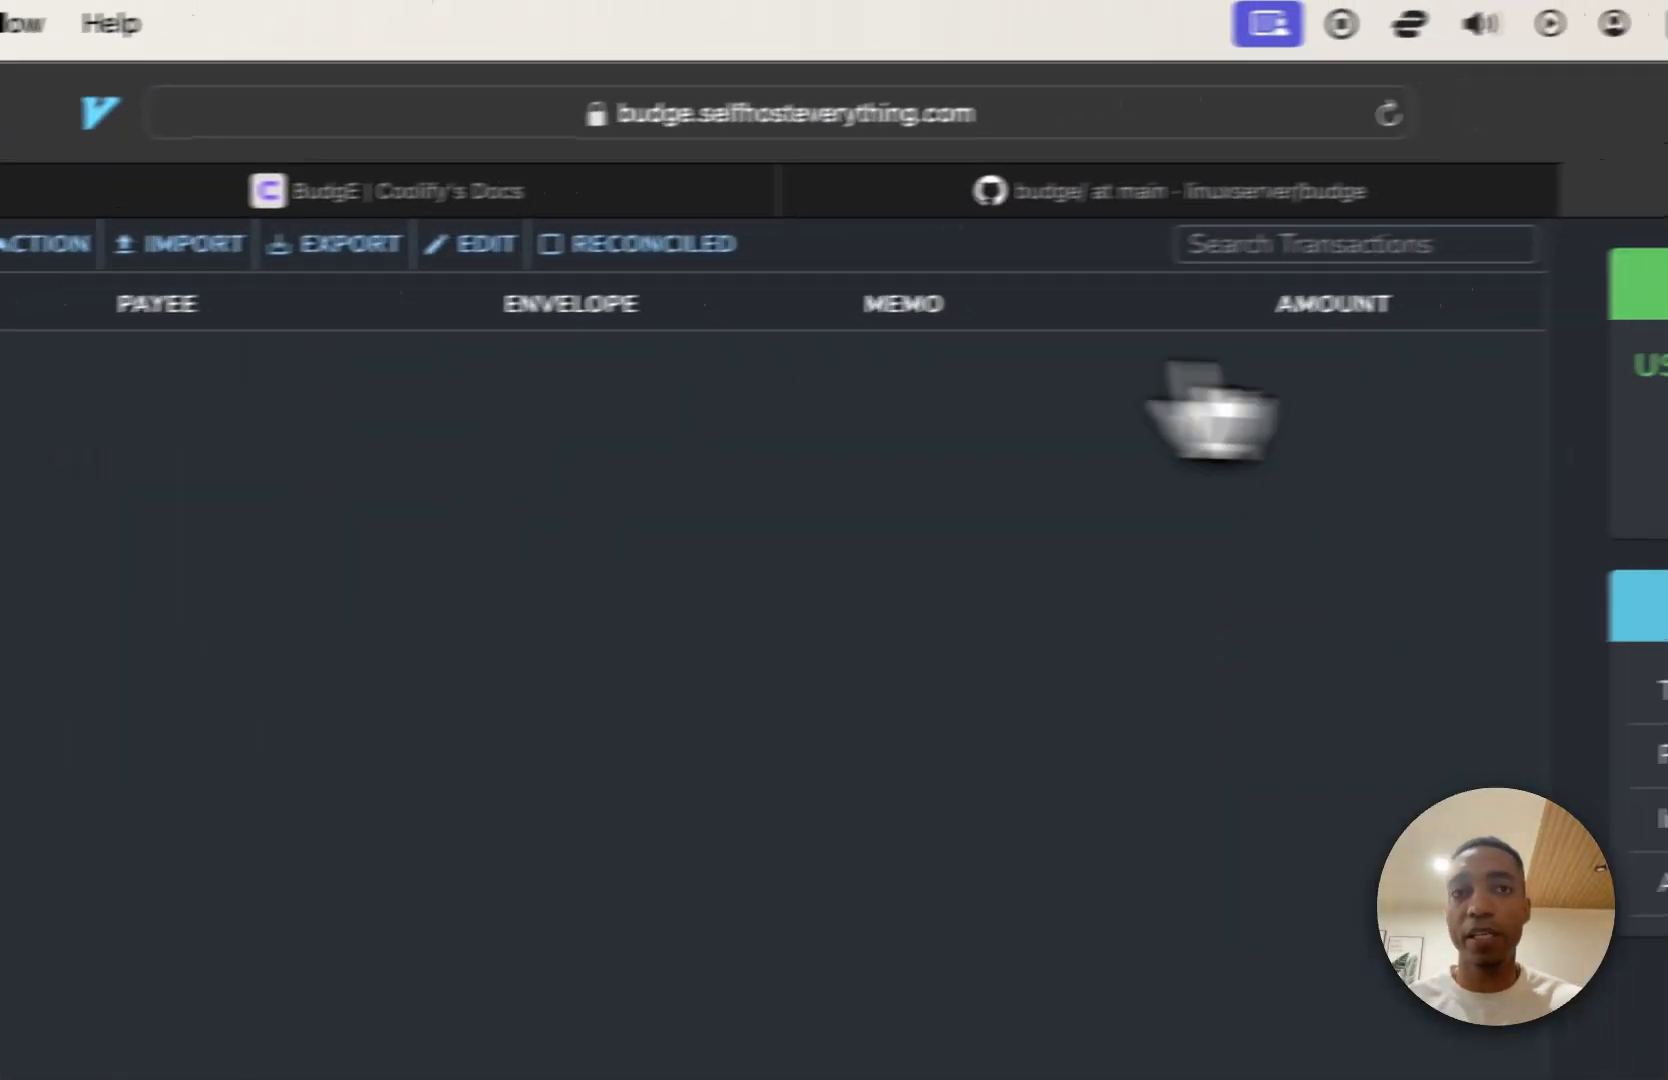
click(398, 262)
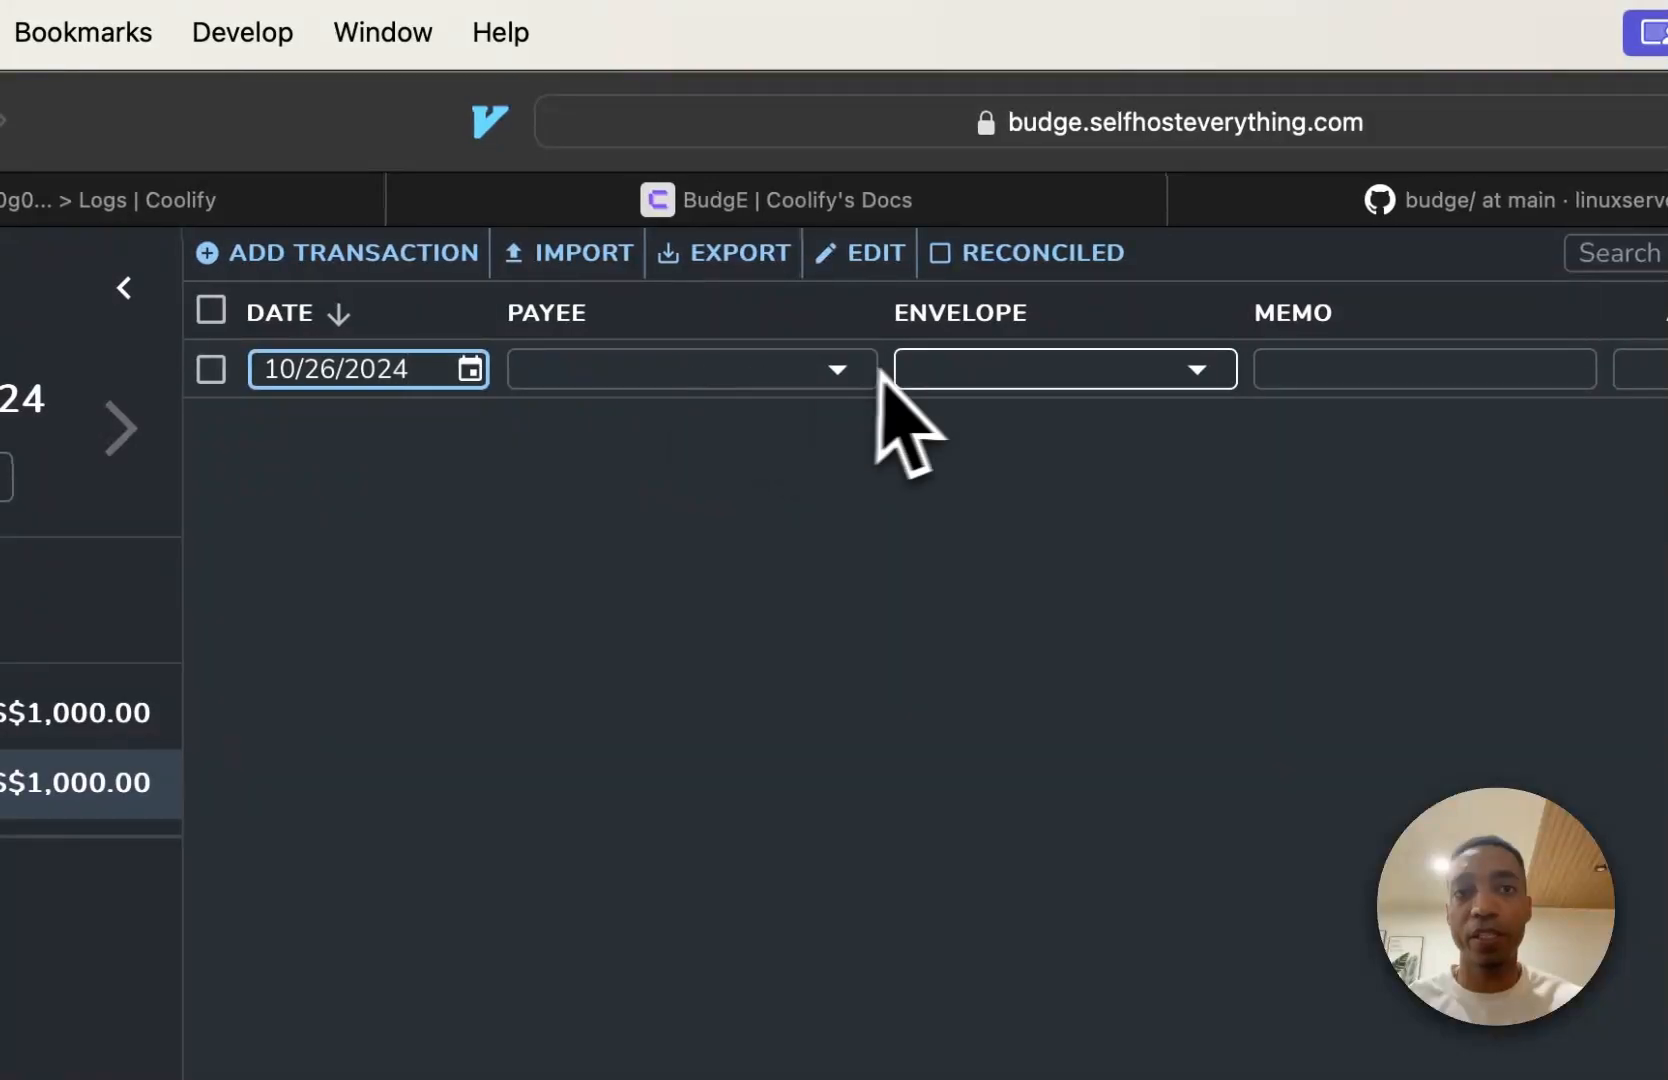
click(812, 370)
click(769, 412)
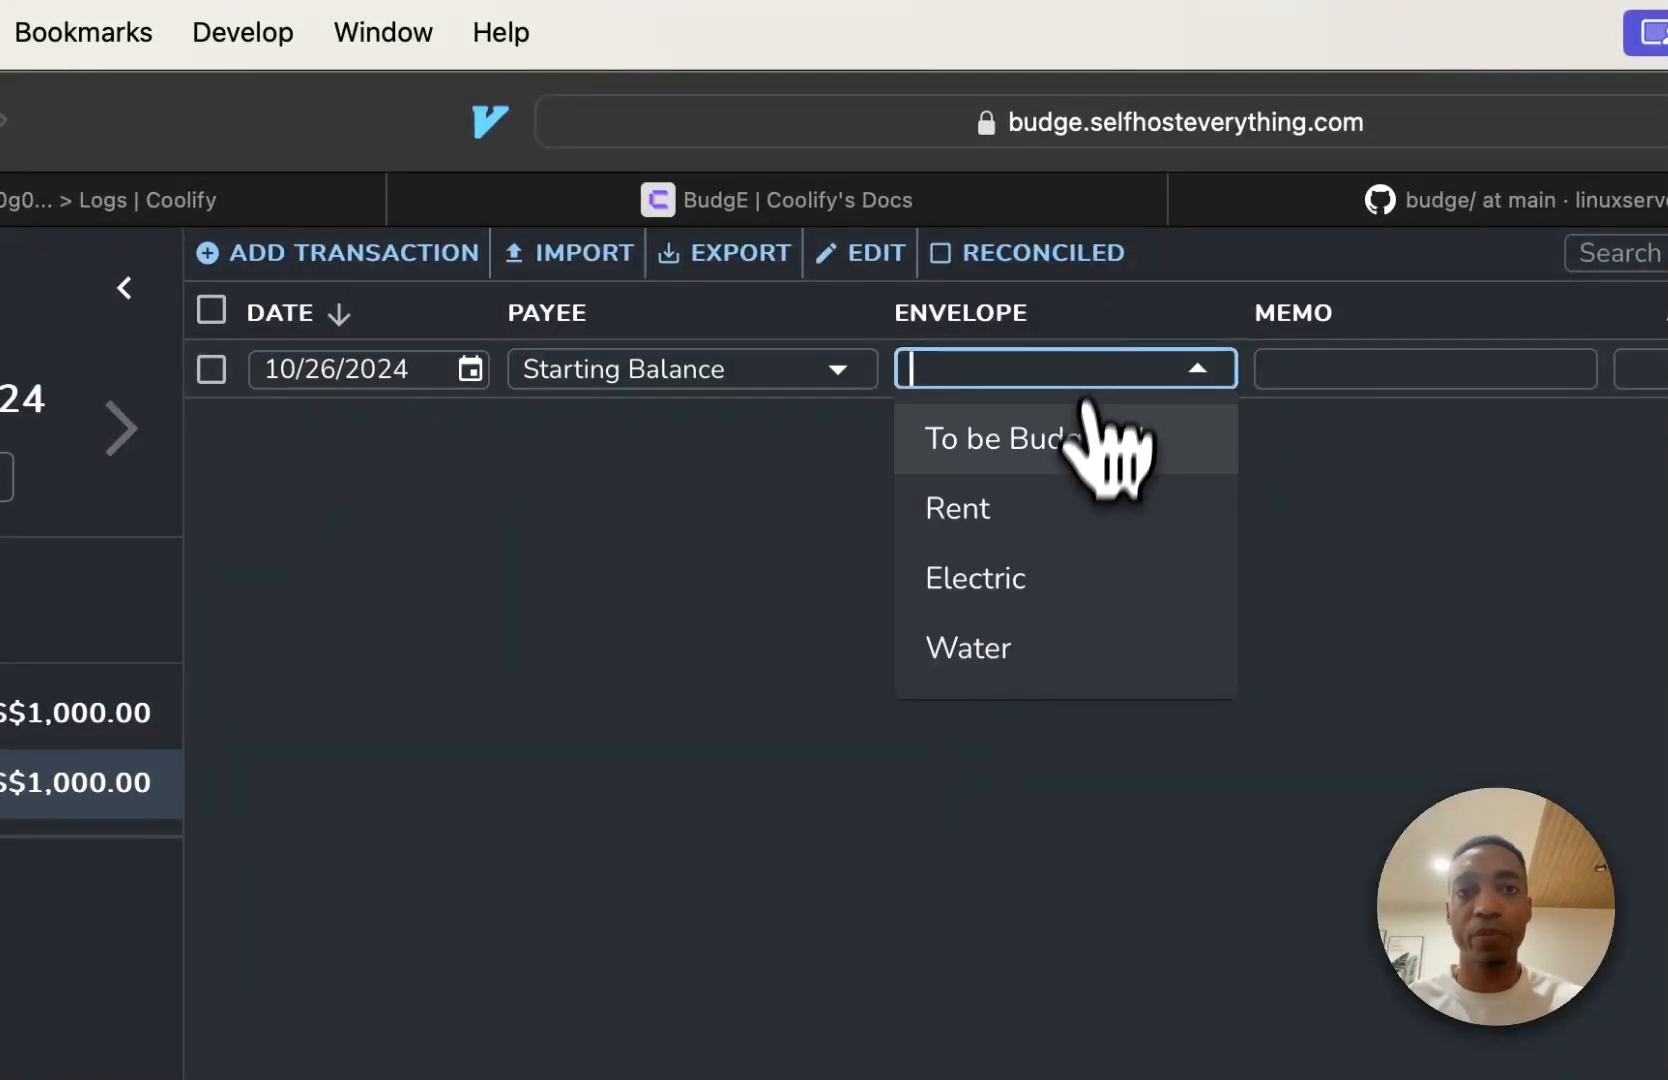
click(1070, 578)
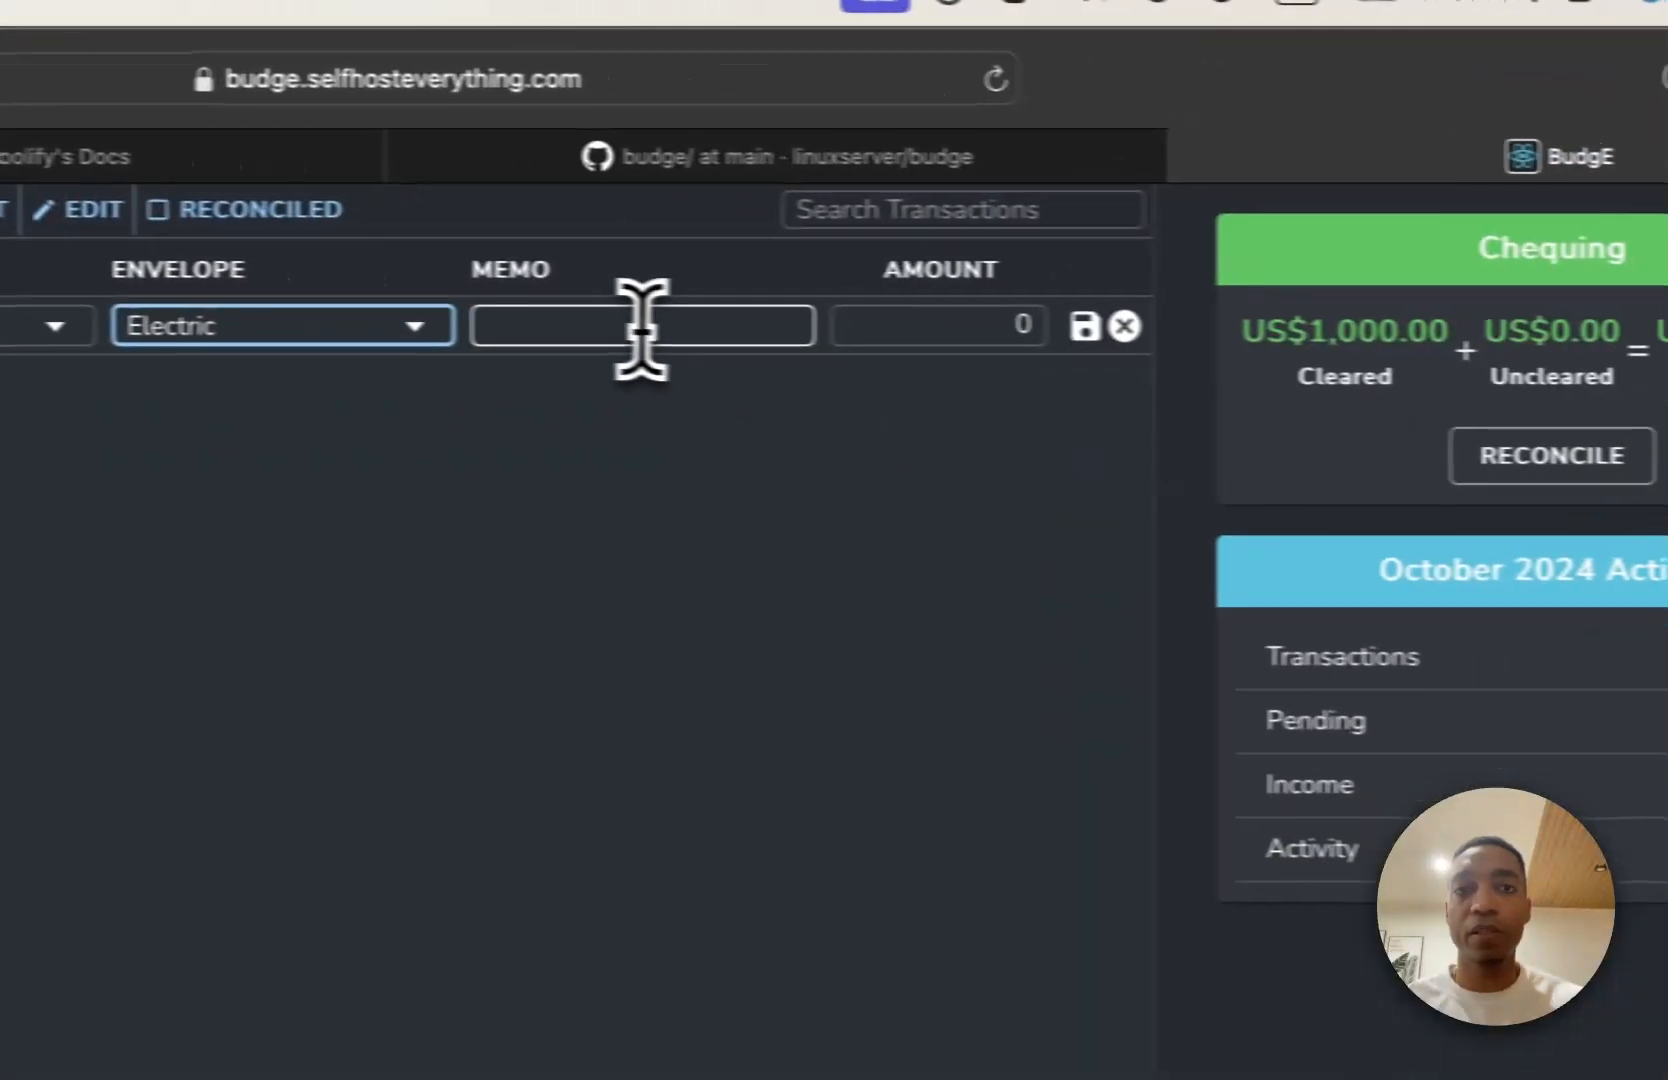
click(641, 326)
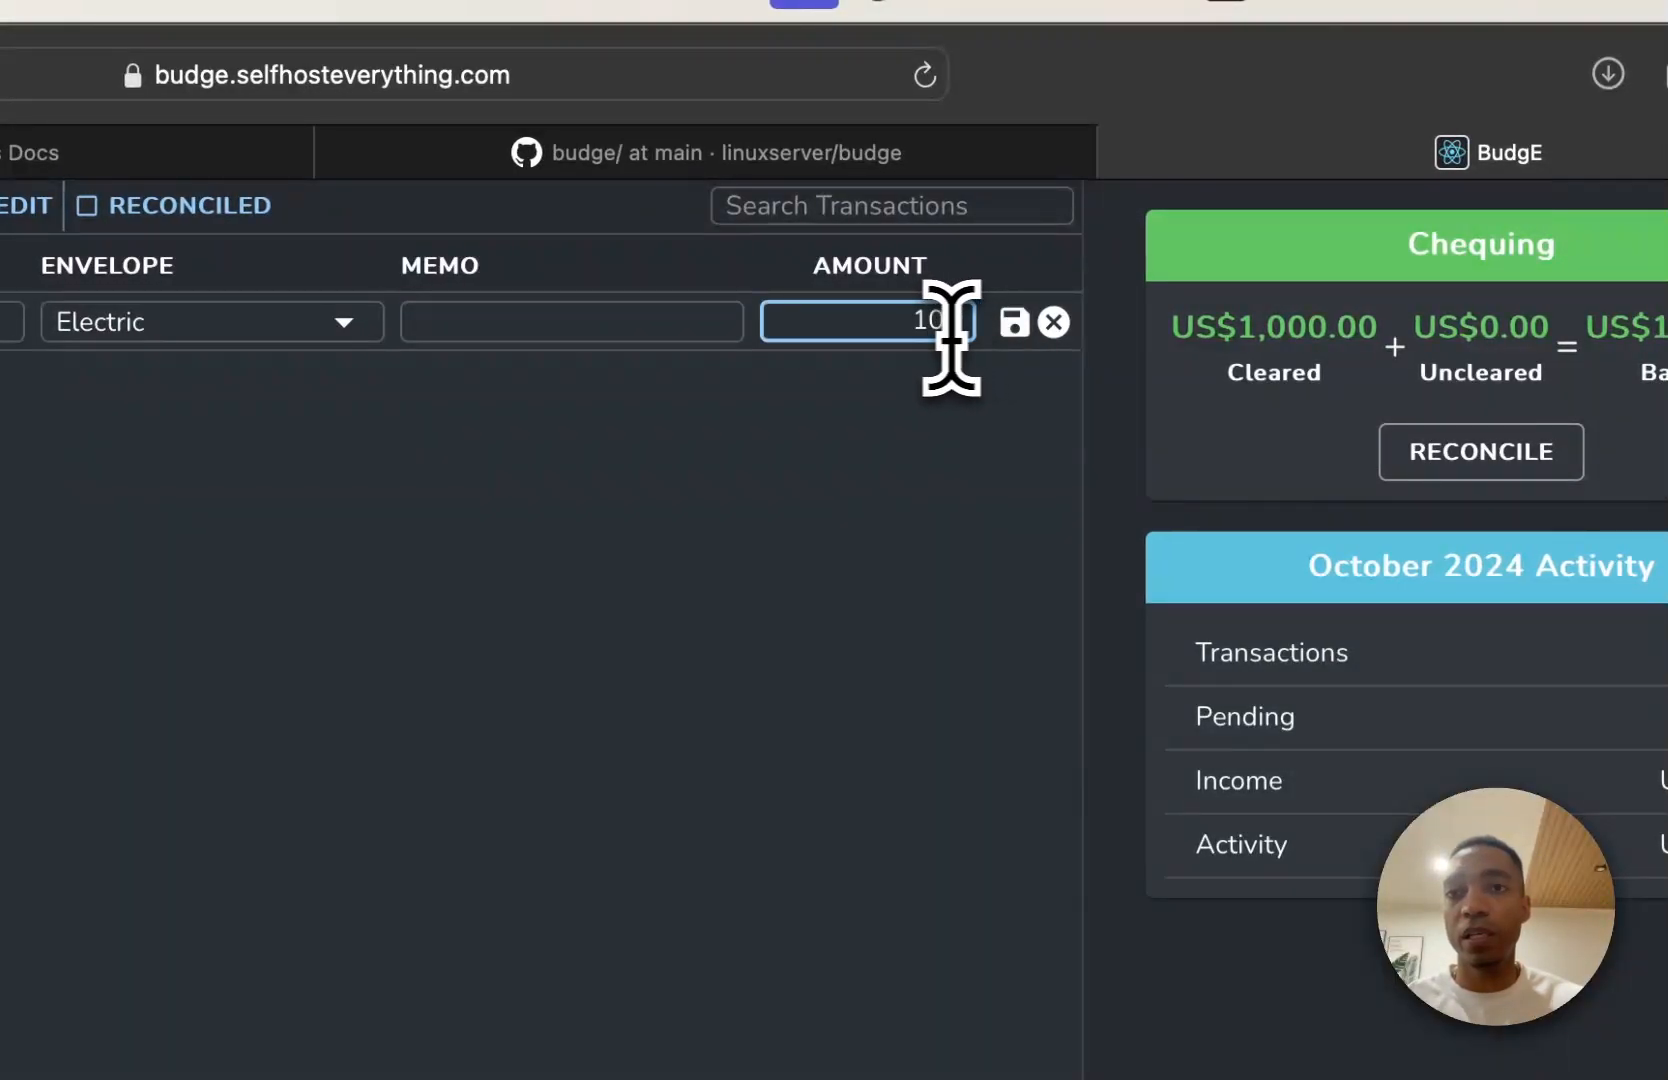
Inspect the transactions page, examine its network requests and the failed API calls in the console, and close the web inspector.
right_click(882, 852)
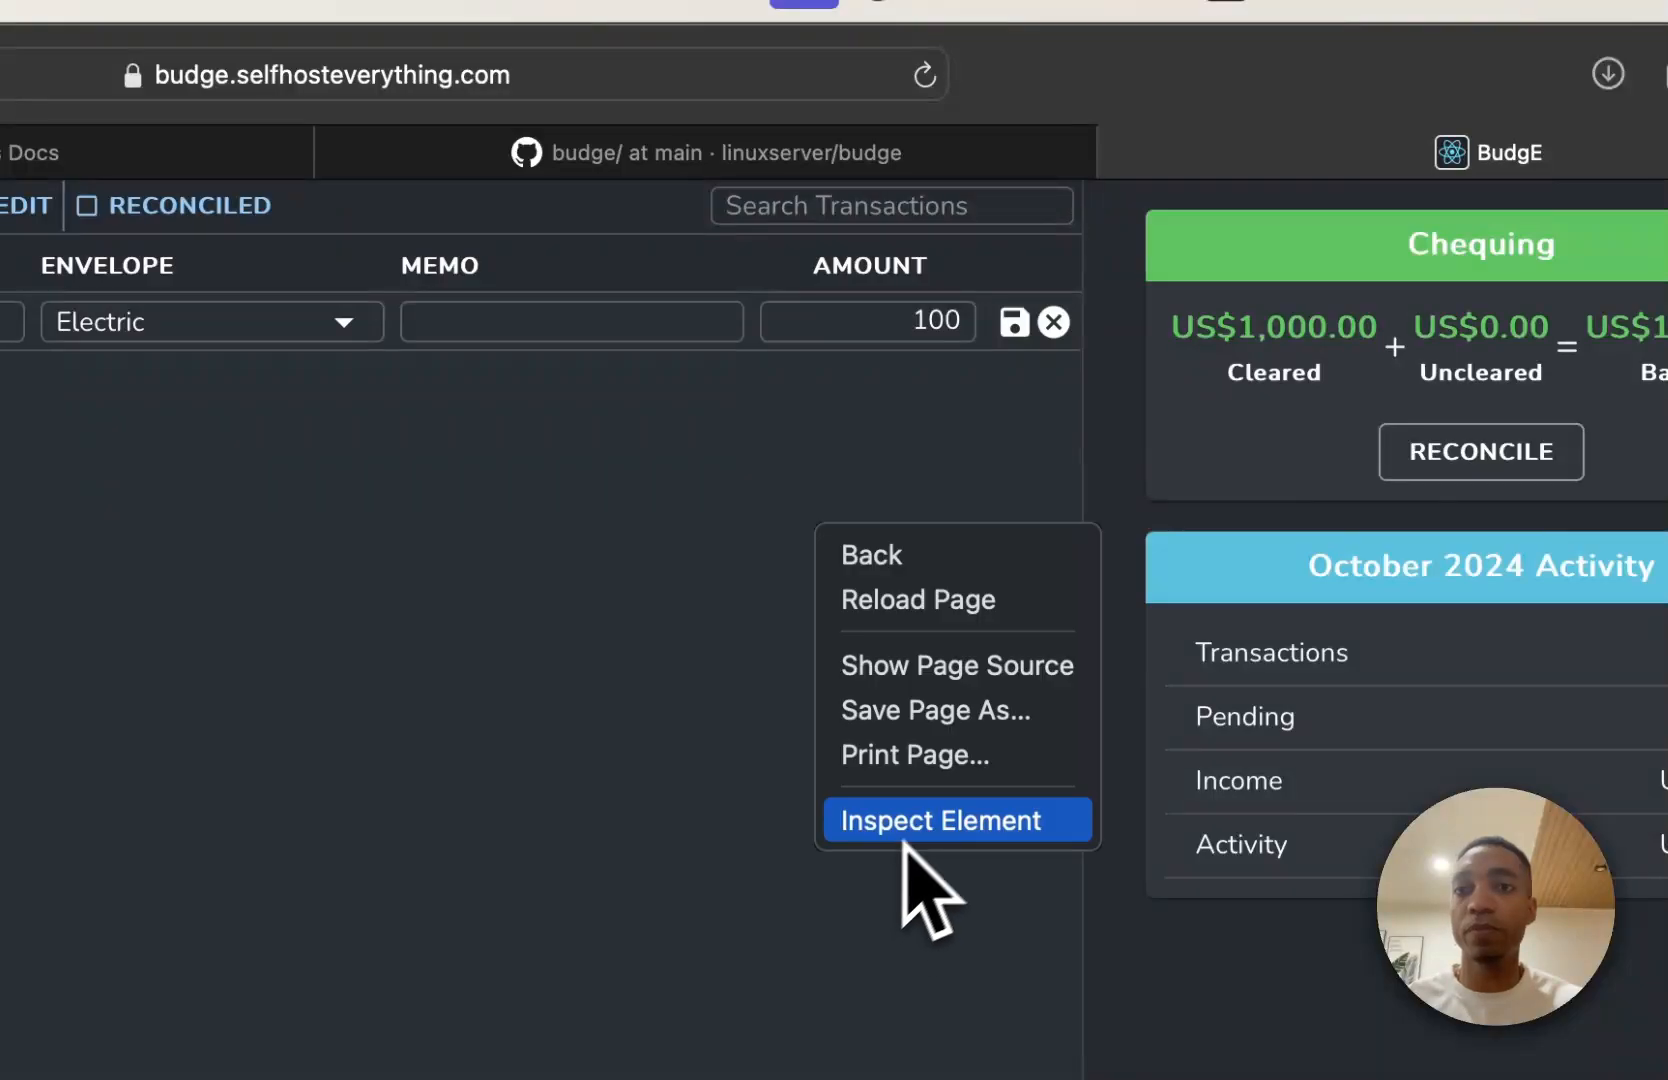
click(906, 825)
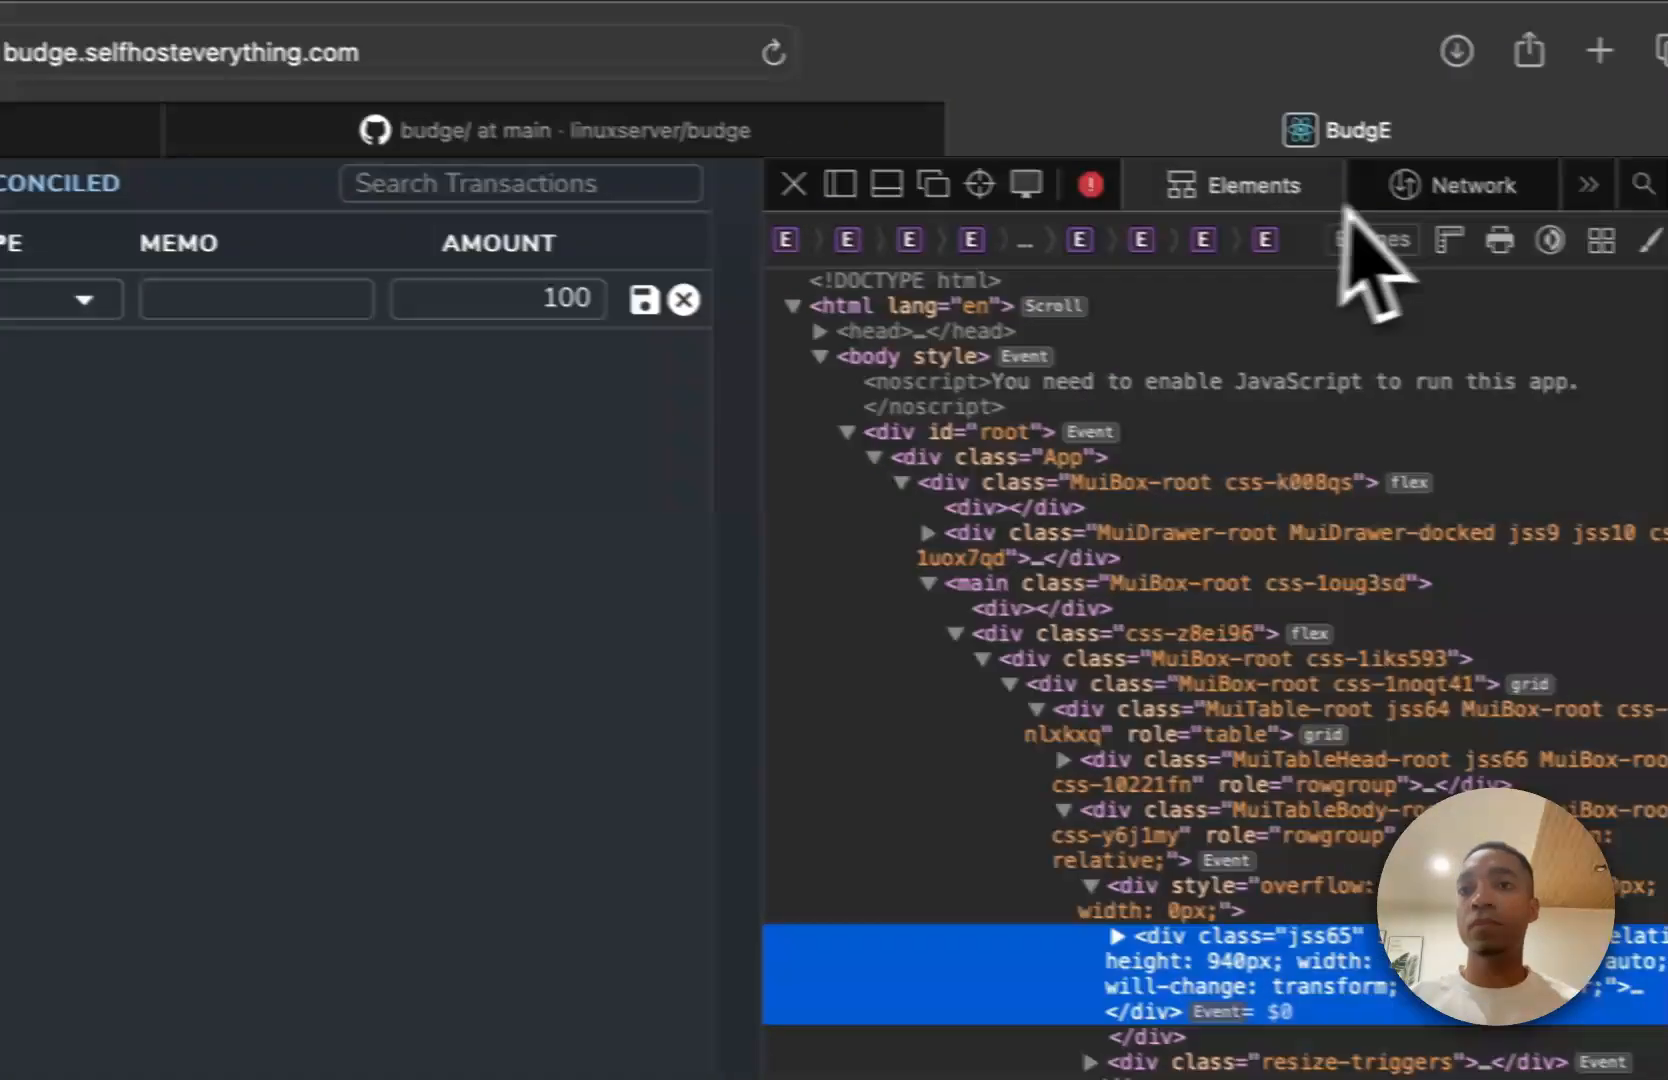
click(1420, 190)
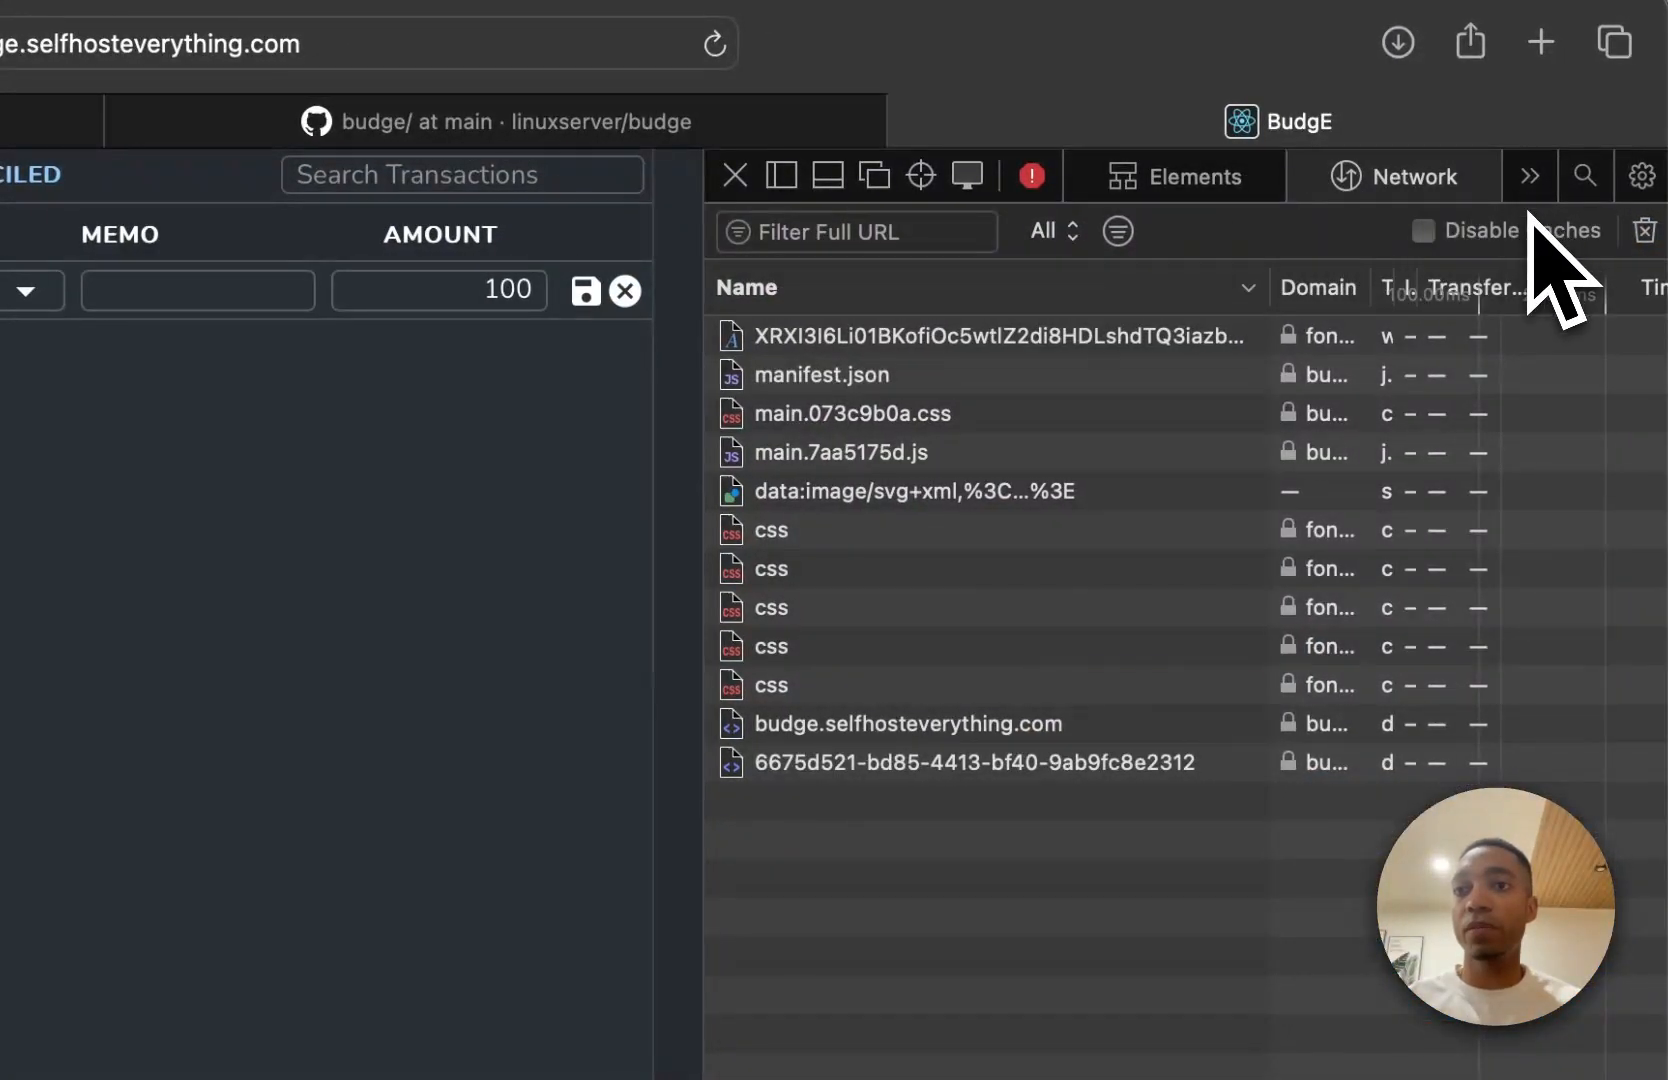
click(1516, 213)
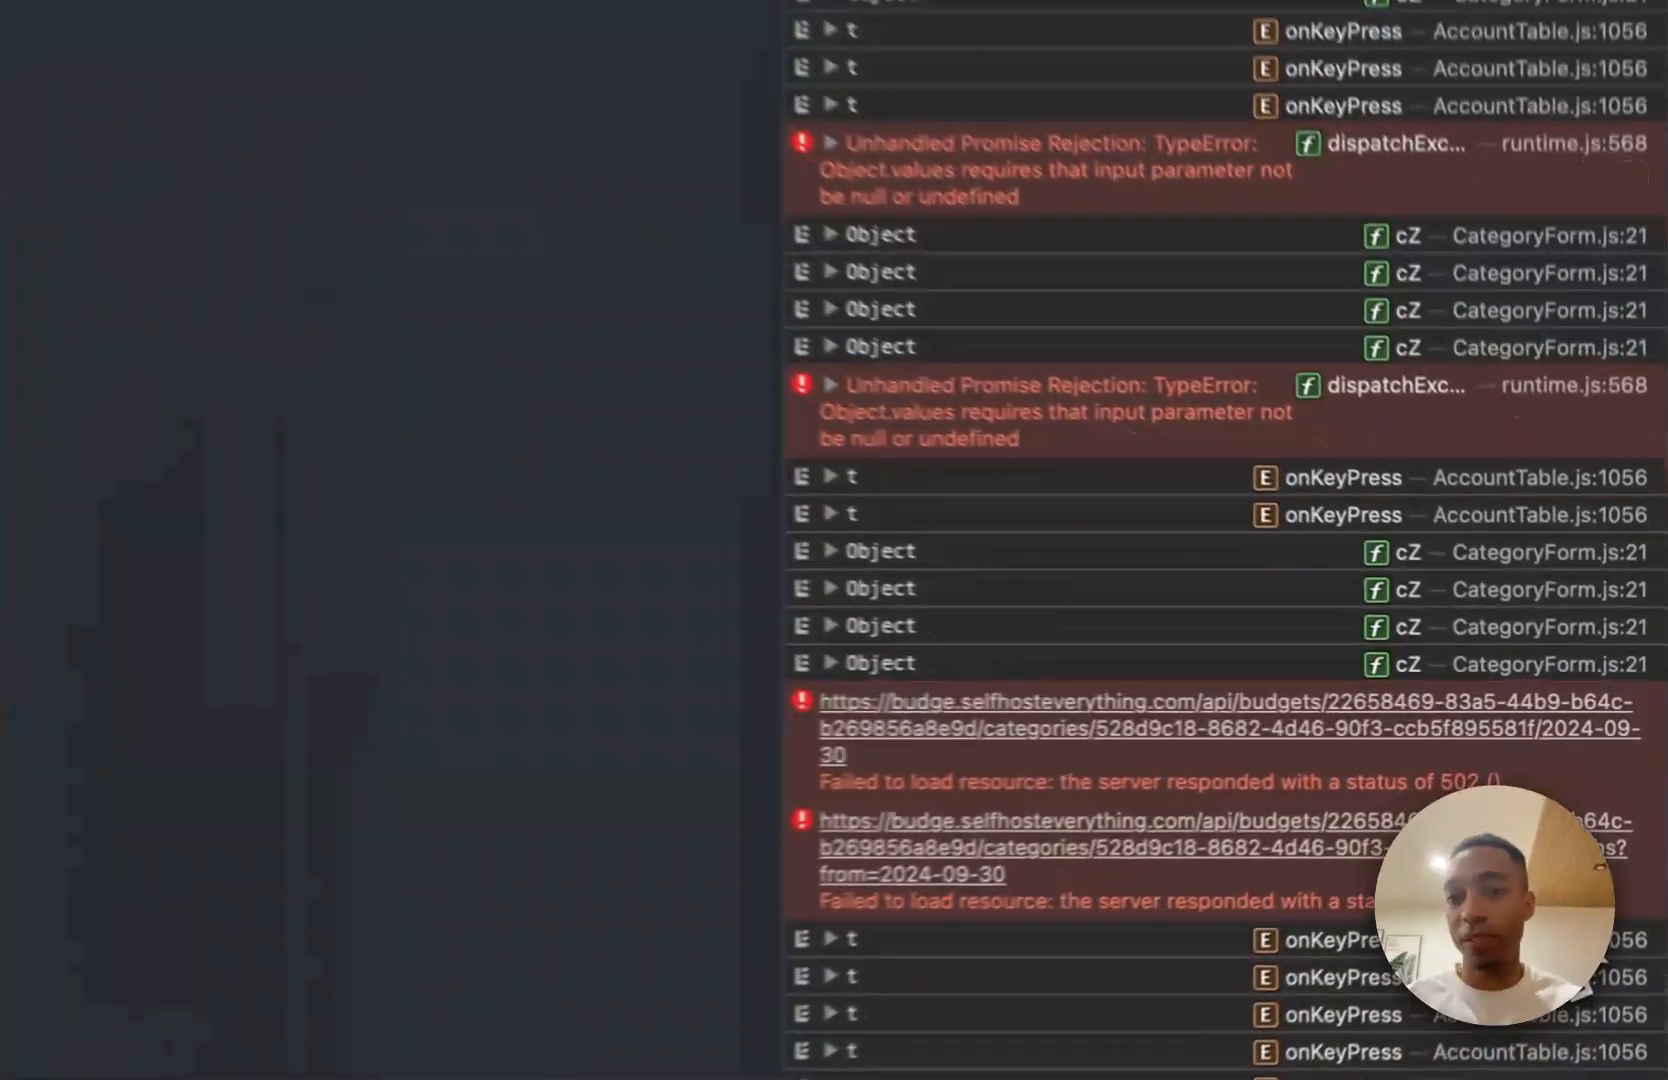
drag(1580, 812, 1211, 742)
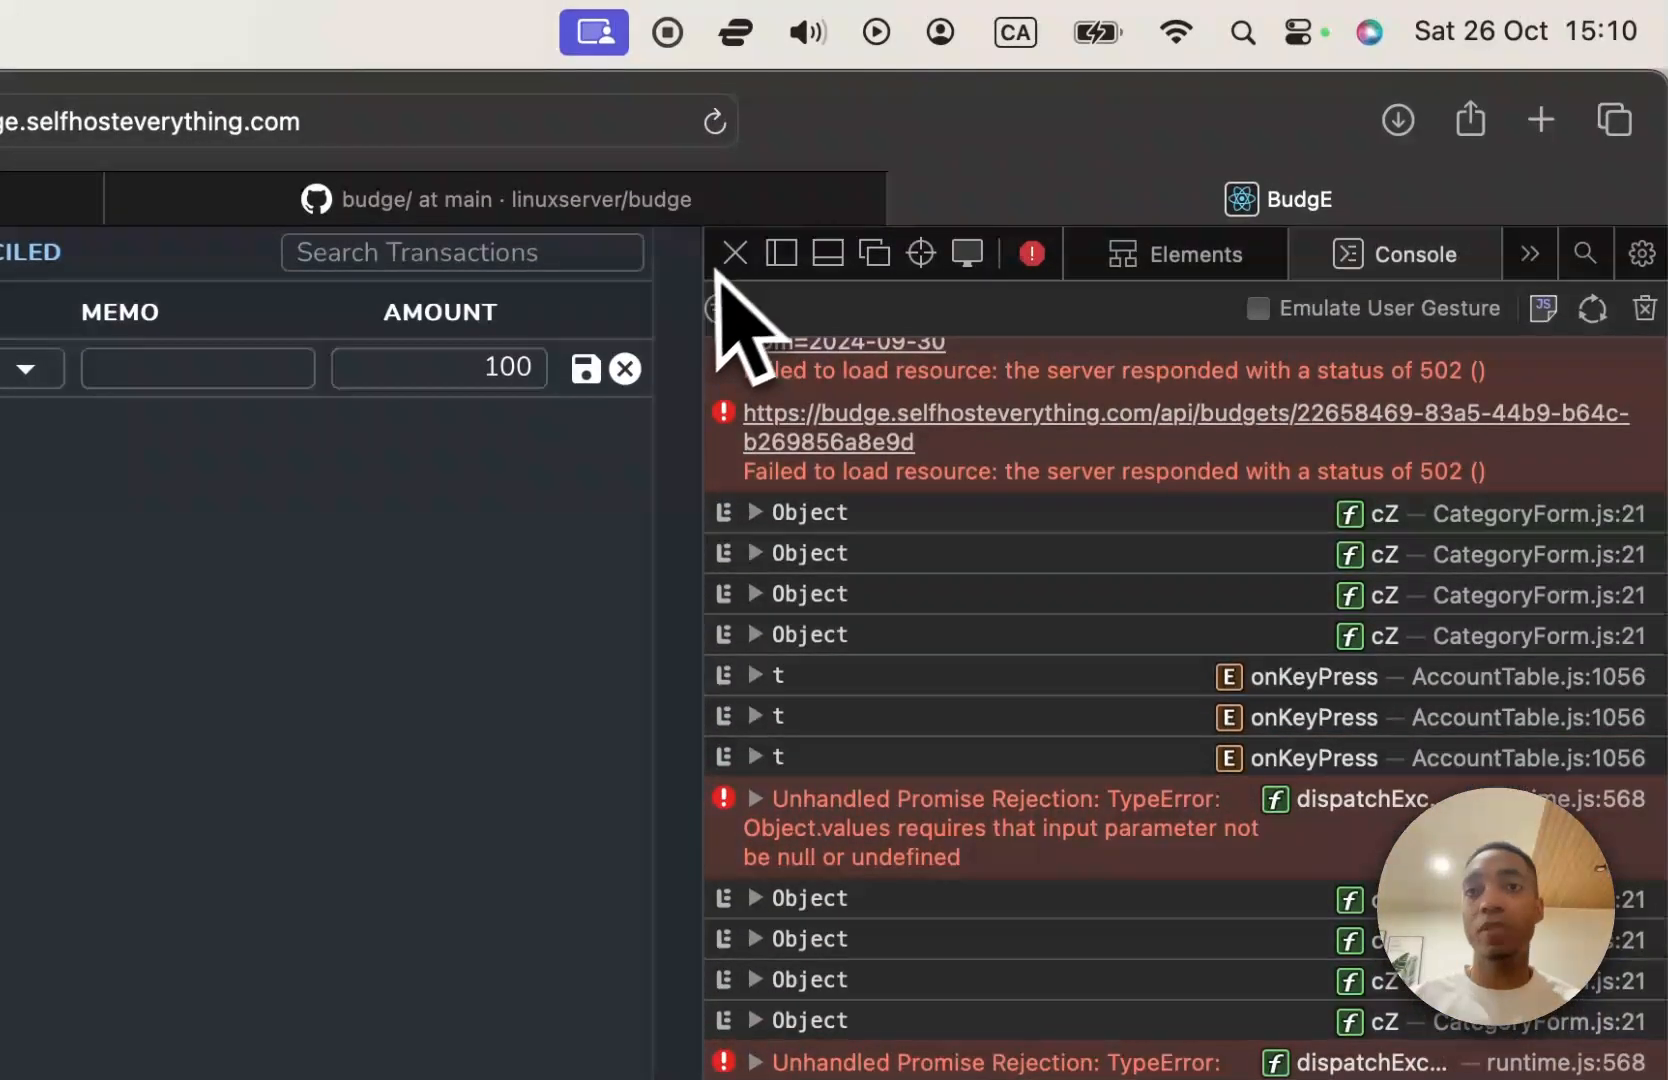
click(735, 252)
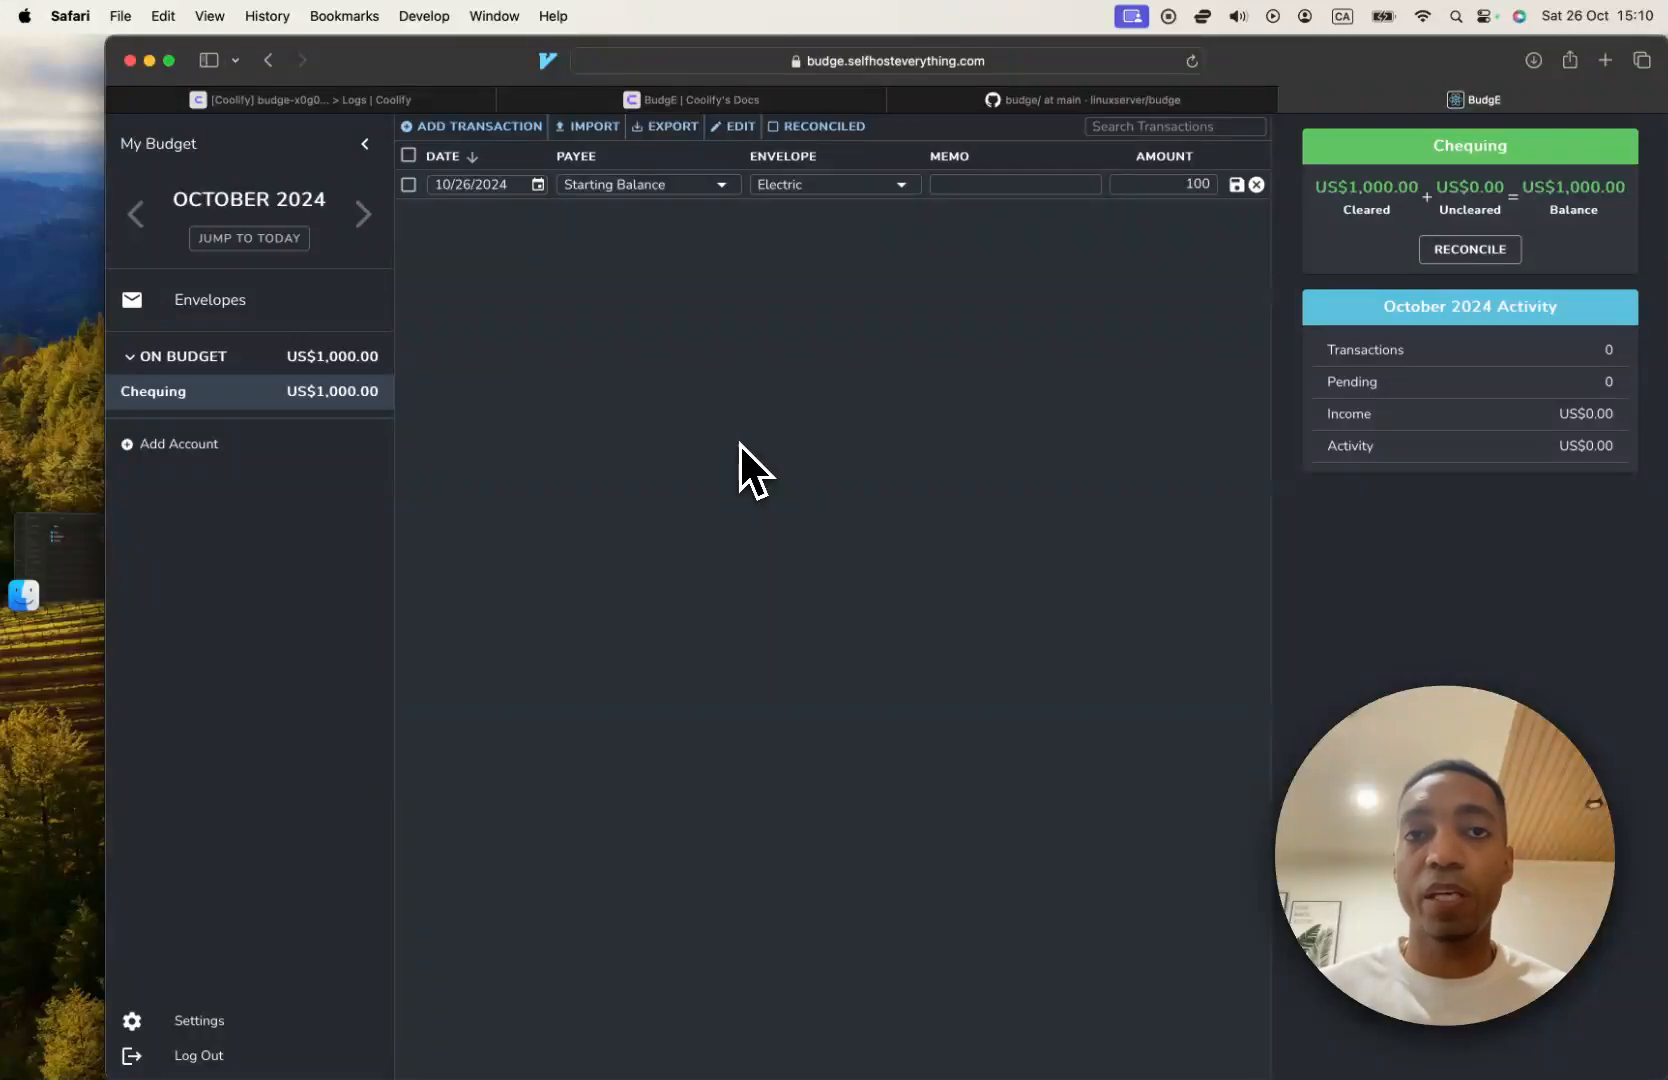
Go to Coolify's Docs and open the Browserless service page to read what it is.
click(683, 100)
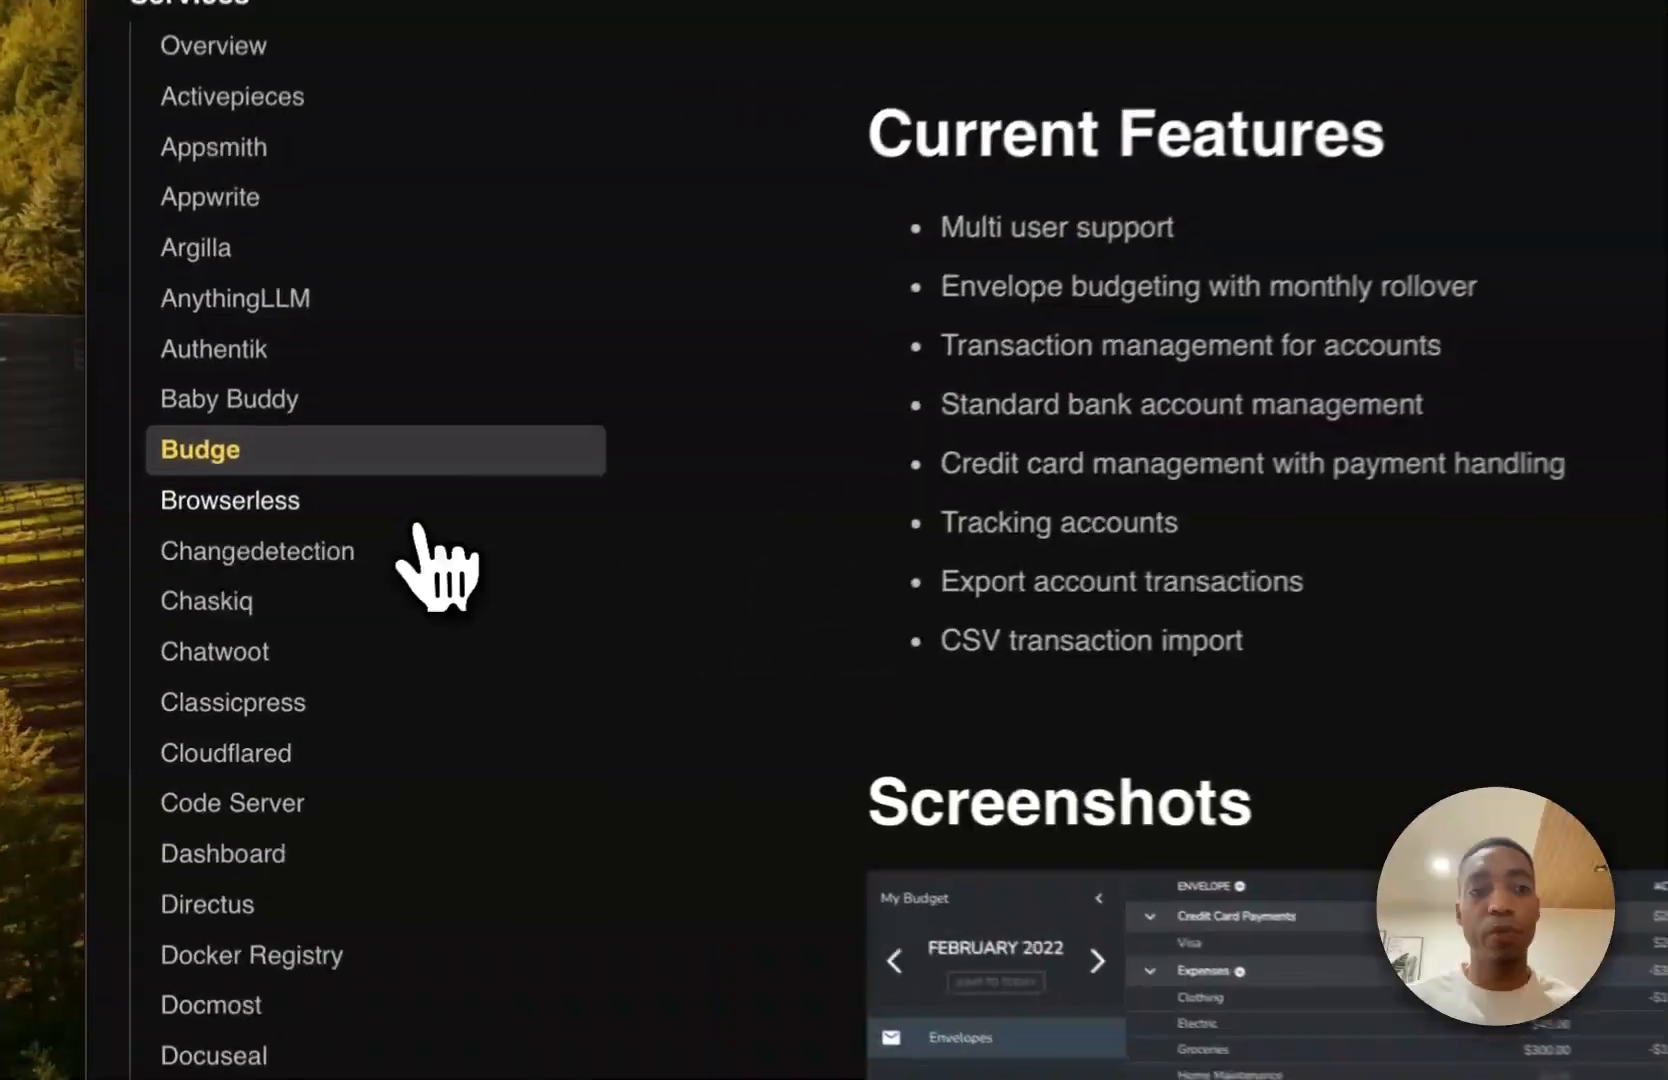
click(290, 612)
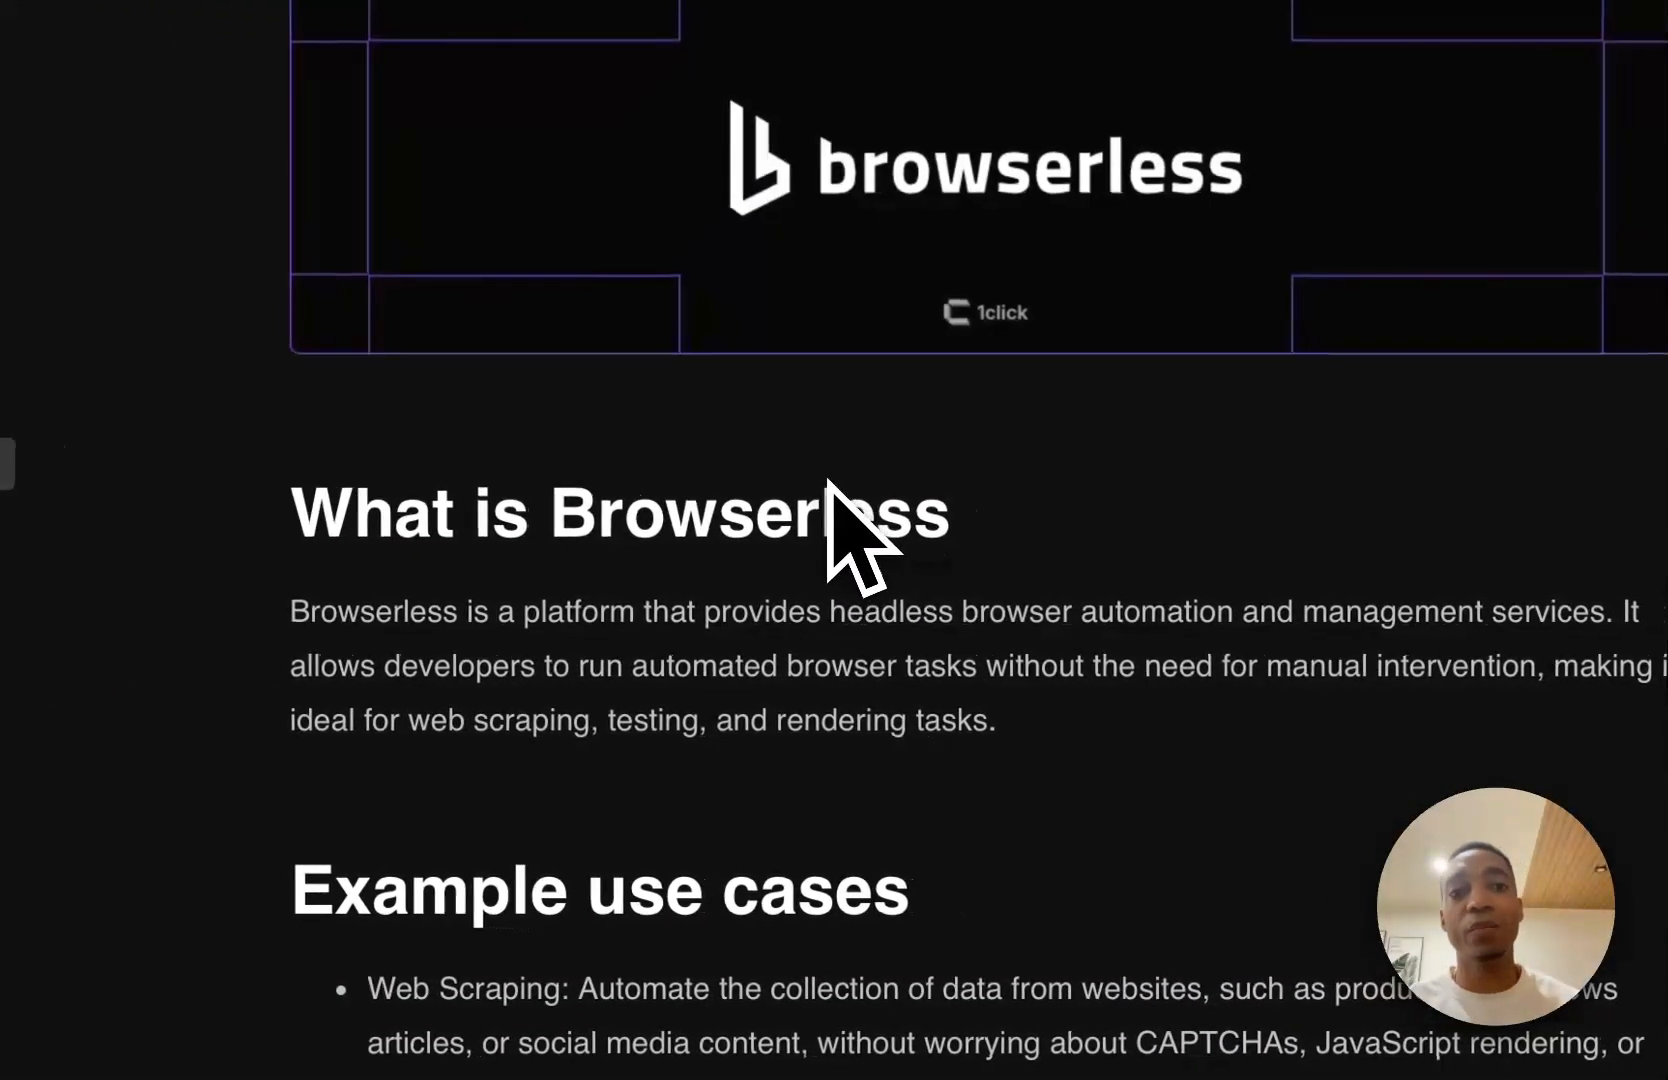